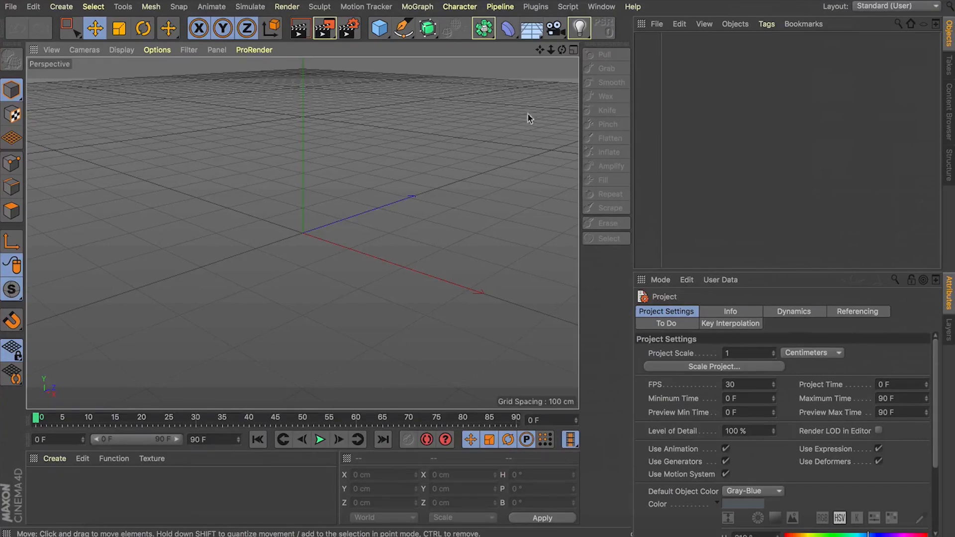
# - Add a cylinder with a 25 cm radius and raise it to 100 cm on Y so it stands on the grid
pyautogui.click(379, 28)
pyautogui.click(650, 49)
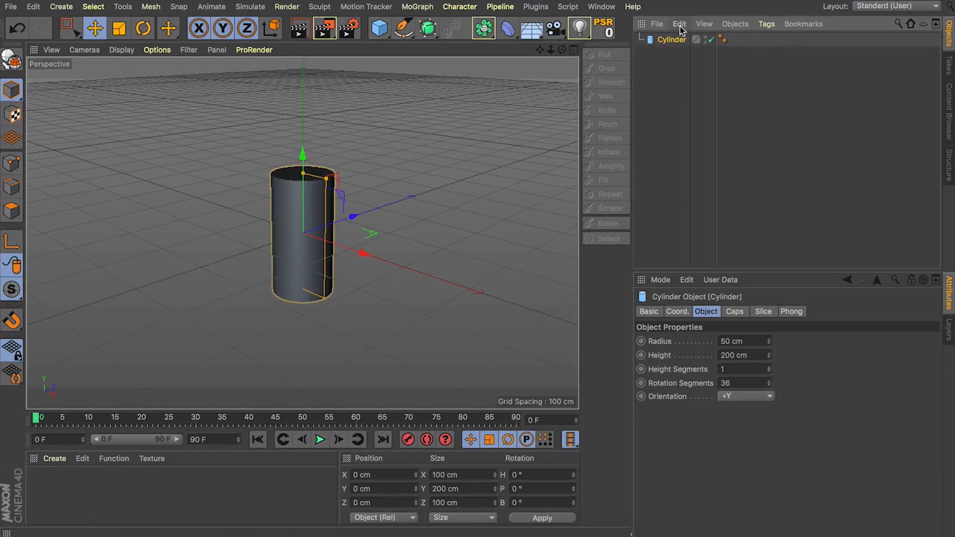
pyautogui.click(750, 342)
pyautogui.write('25')
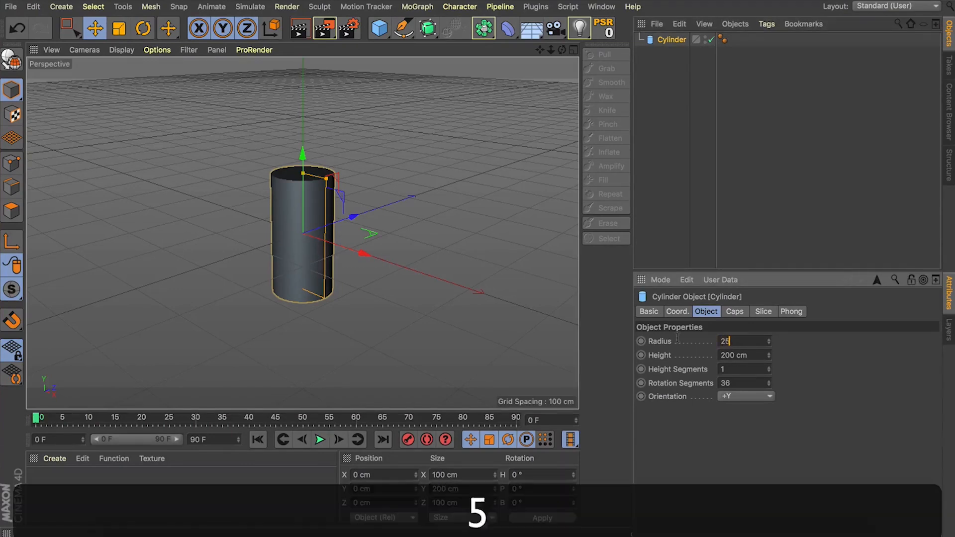
pyautogui.press('Return')
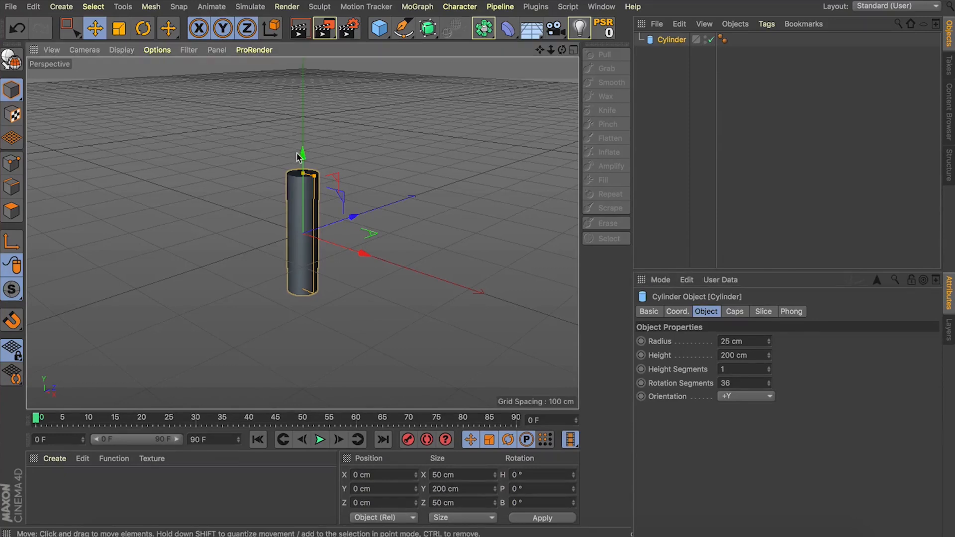
pyautogui.keyDown('shift'); pyautogui.moveTo(303, 155); pyautogui.dragTo(305, 97); pyautogui.keyUp('shift')
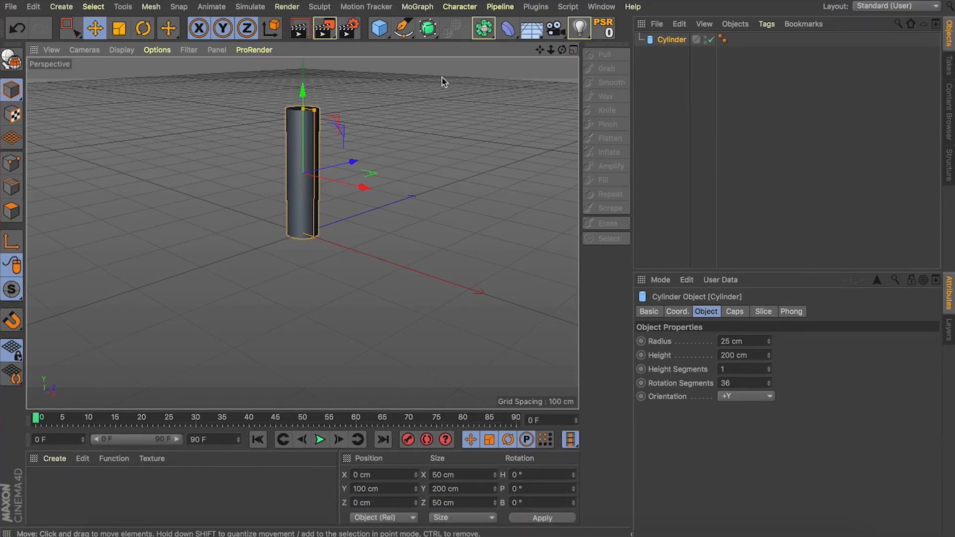
# - Place the cylinder inside a new Cloner and set the cloner to Grid Array mode
pyautogui.keyDown('alt'); pyautogui.click(417, 7); pyautogui.keyUp('alt')
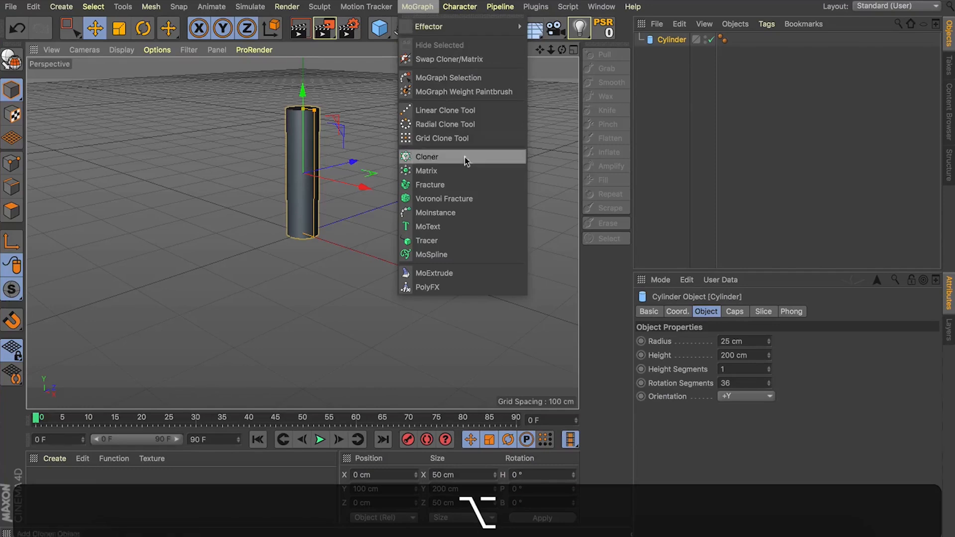
pyautogui.keyDown('alt'); pyautogui.click(431, 155); pyautogui.keyUp('alt')
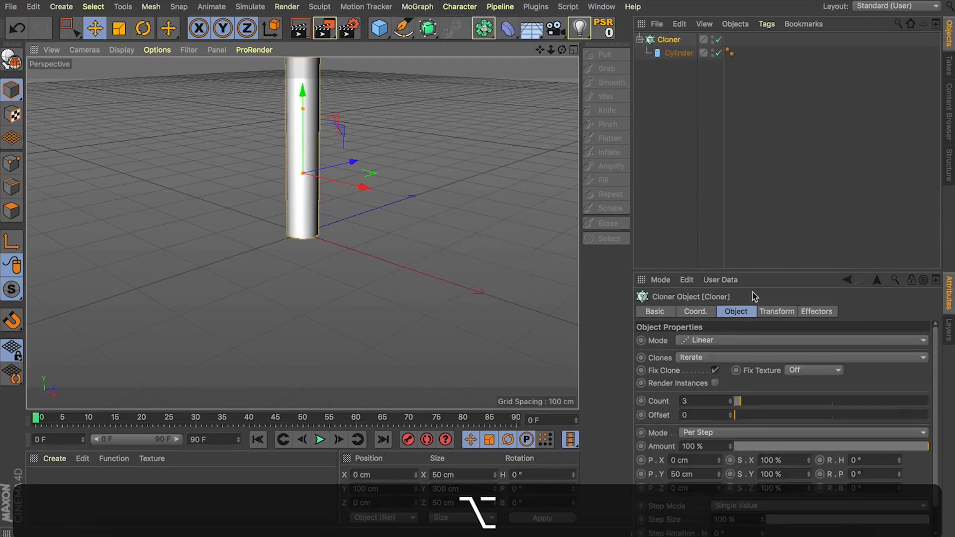
pyautogui.click(723, 345)
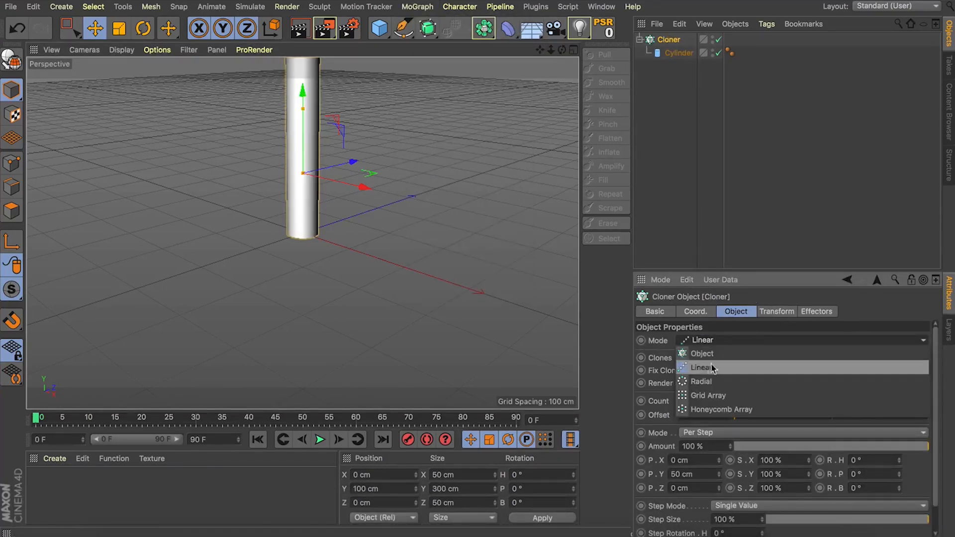
pyautogui.click(712, 394)
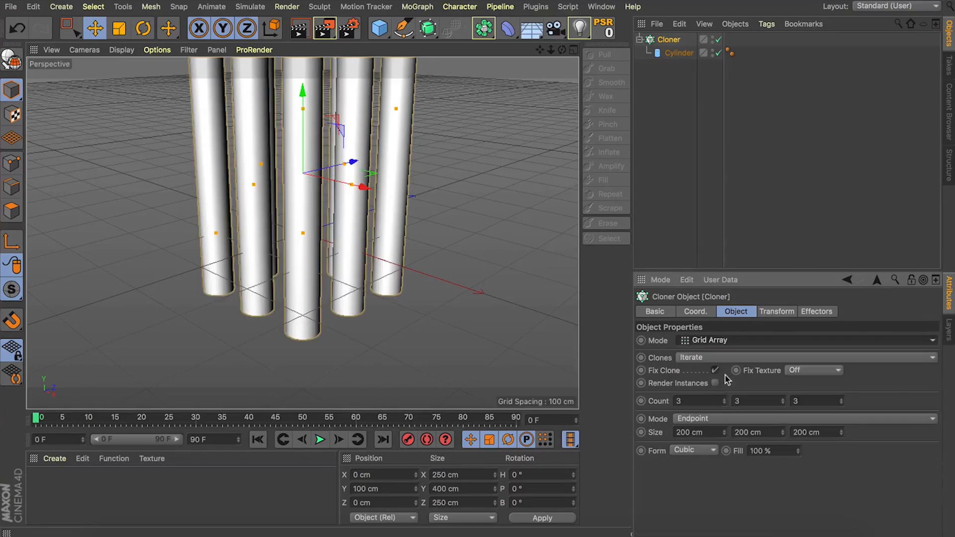
# - Set the cloner's grid count to 4 on X, 1 on Y and 4 on Z
pyautogui.click(783, 404)
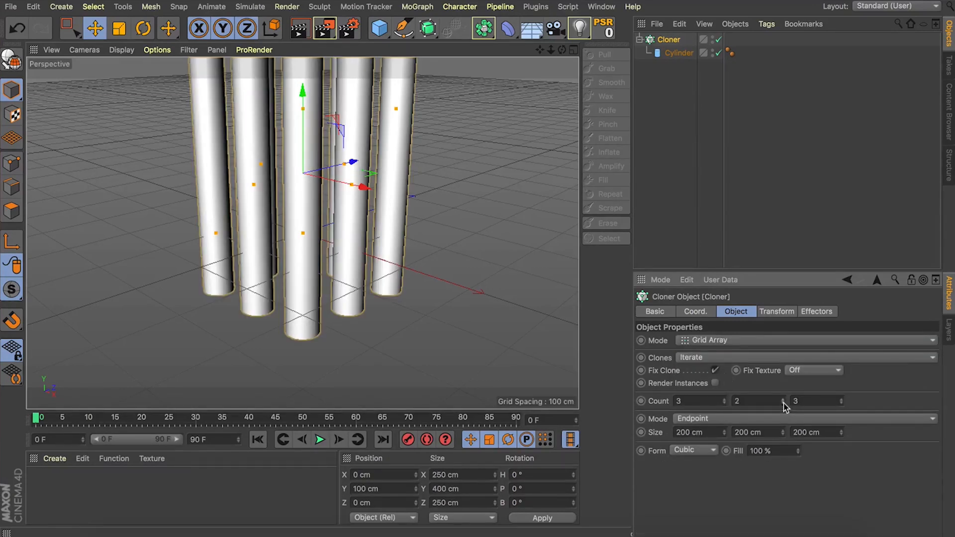
pyautogui.click(783, 404)
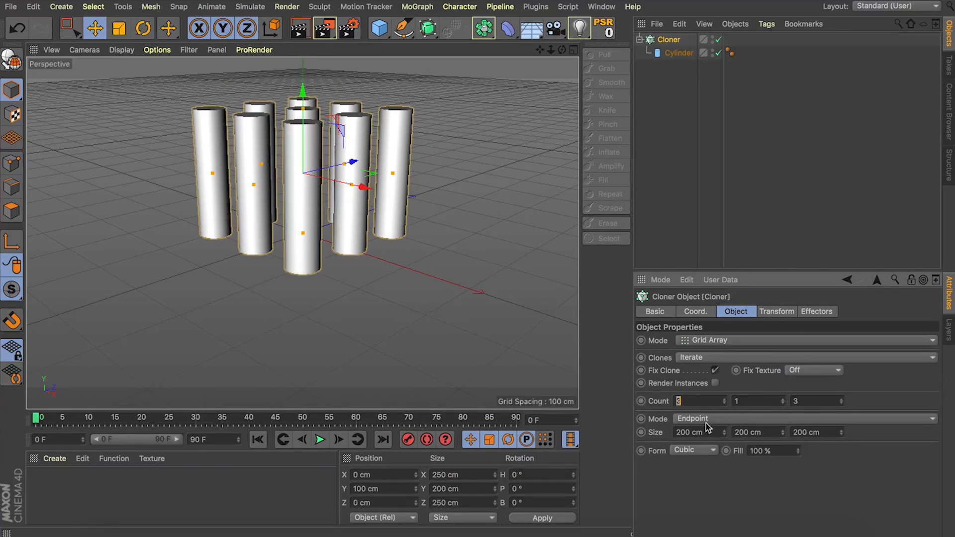
pyautogui.write('4')
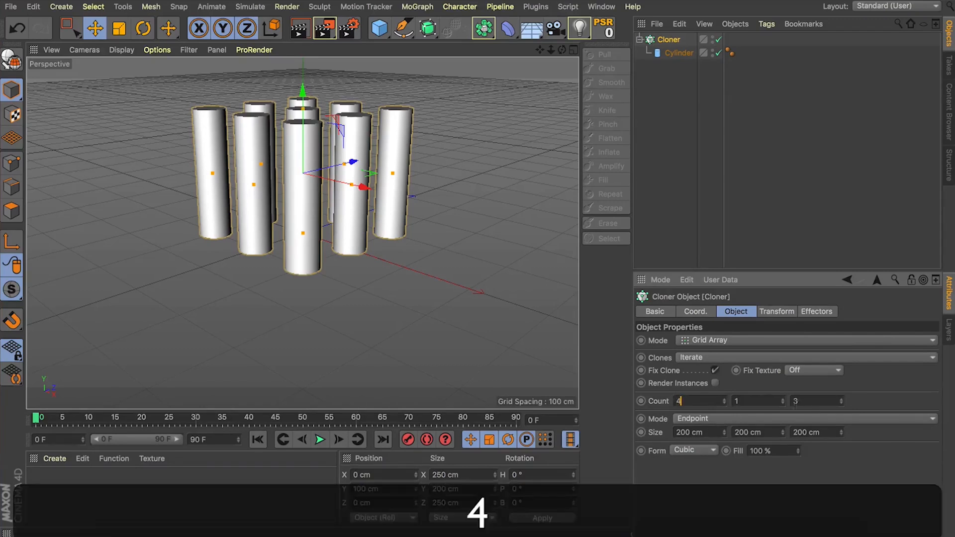
pyautogui.write('4')
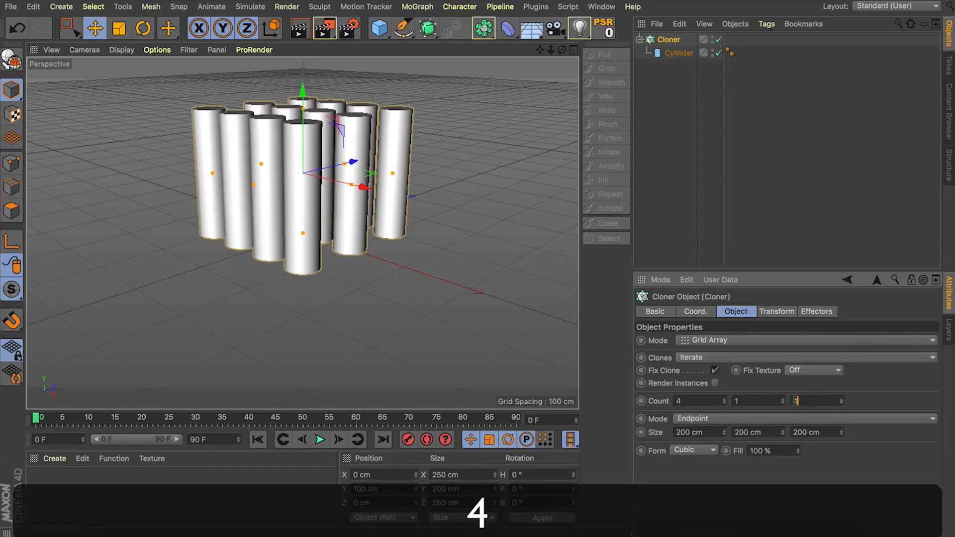
# - Set the cloner's Endpoint grid size to 350 cm on both X and Z
pyautogui.click(674, 432)
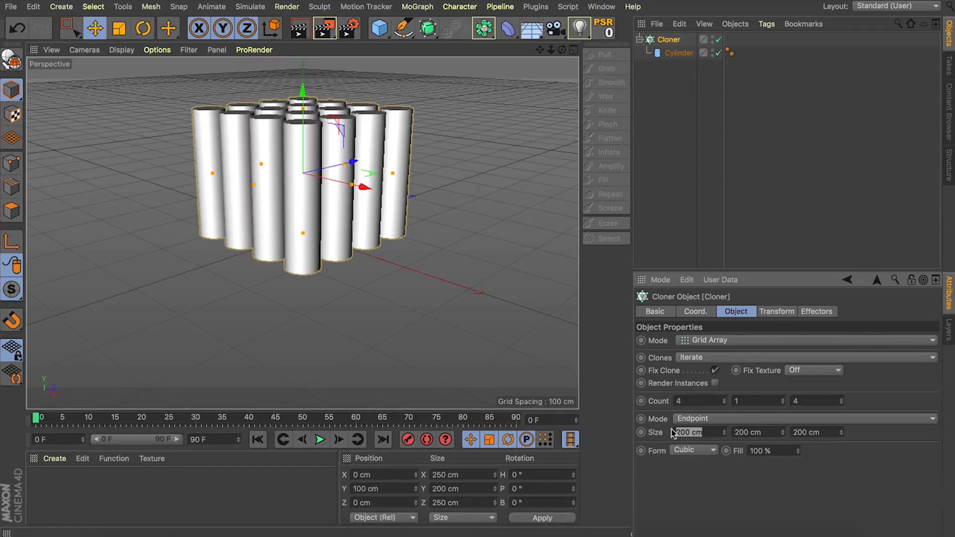
pyautogui.write('350')
pyautogui.press('Return')
pyautogui.press('Tab')
pyautogui.press('Tab')
pyautogui.write('350')
pyautogui.press('Return')
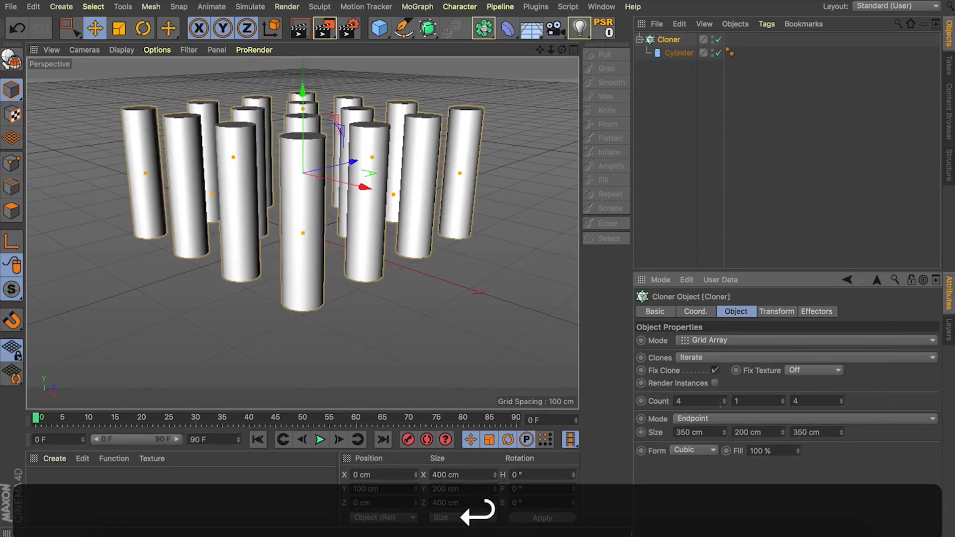
# - Switch the cloner's grid spacing to Per-Step and set it to 350 cm on X and Z
pyautogui.moveTo(562, 50)
pyautogui.mouseDown()
pyautogui.moveTo(517, 75)
pyautogui.moveTo(523, 47)
pyautogui.moveTo(592, 46)
pyautogui.moveTo(562, 50)
pyautogui.moveTo(570, 47)
pyautogui.mouseUp()
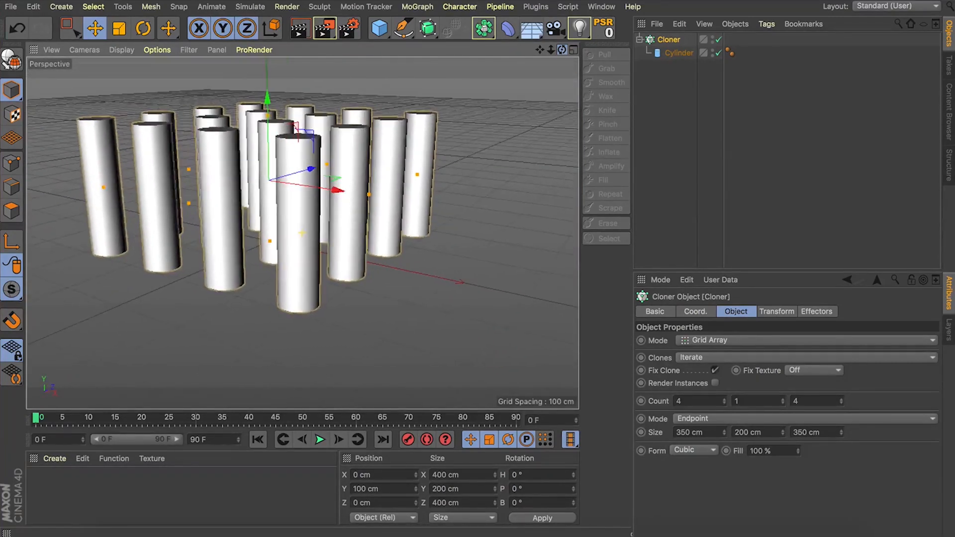
pyautogui.click(721, 418)
pyautogui.click(713, 434)
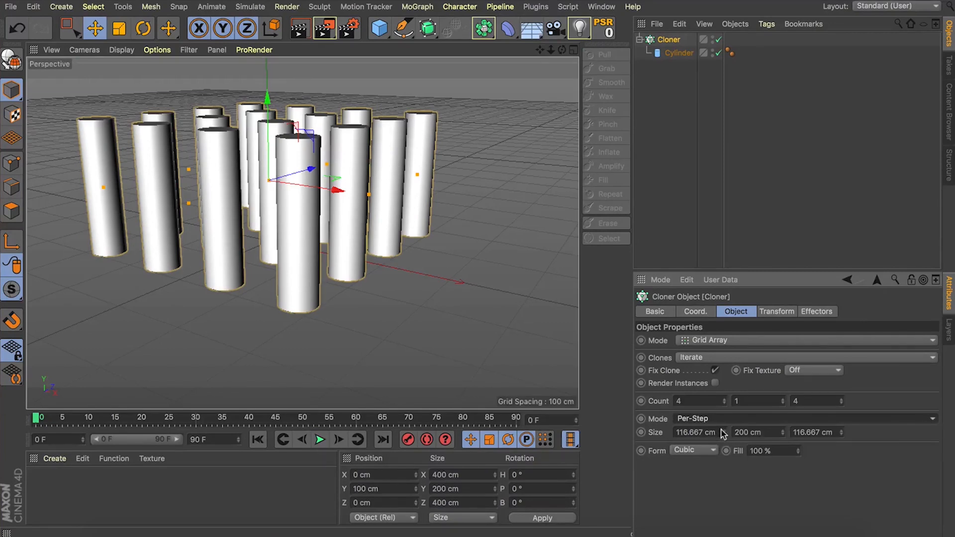
pyautogui.doubleClick(717, 432)
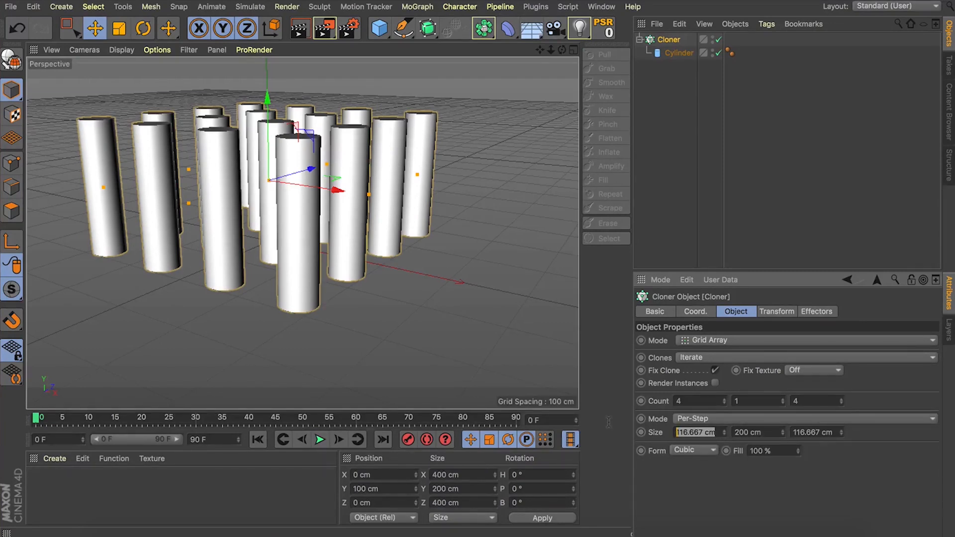
pyautogui.write('350')
pyautogui.press('Return')
pyautogui.press('Tab')
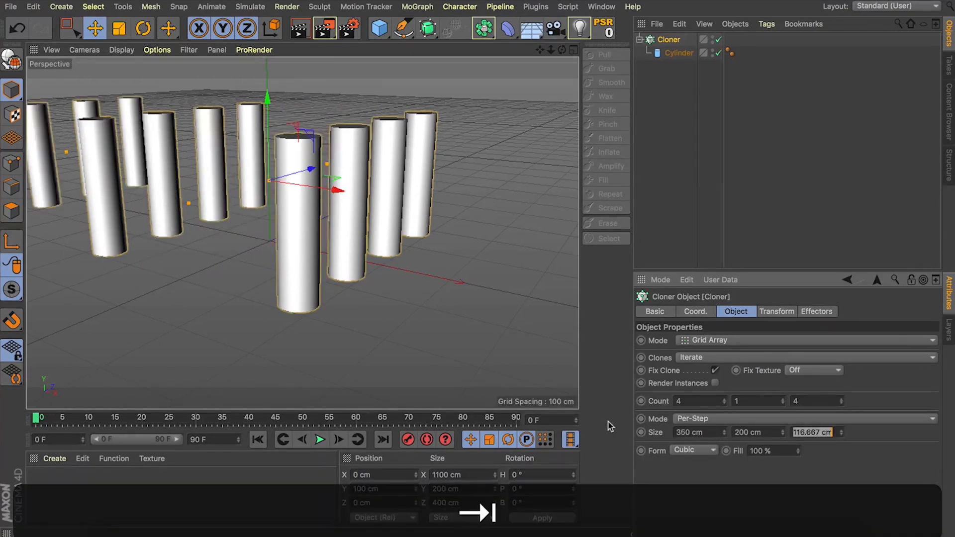
pyautogui.write('350')
pyautogui.press('Return')
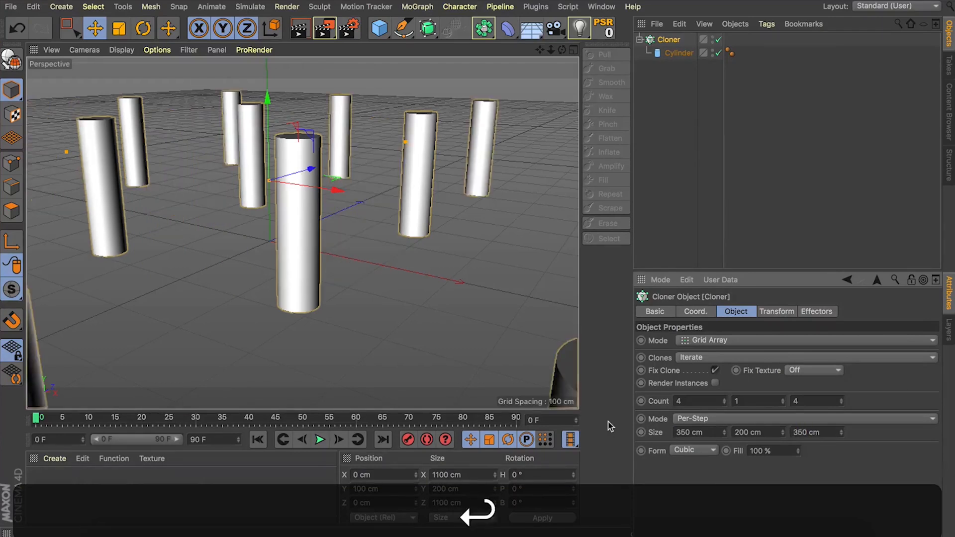
pyautogui.moveTo(551, 50)
pyautogui.mouseDown()
pyautogui.moveTo(533, 54)
pyautogui.moveTo(561, 50)
pyautogui.moveTo(482, 38)
pyautogui.moveTo(508, 42)
pyautogui.moveTo(500, 62)
pyautogui.mouseUp()
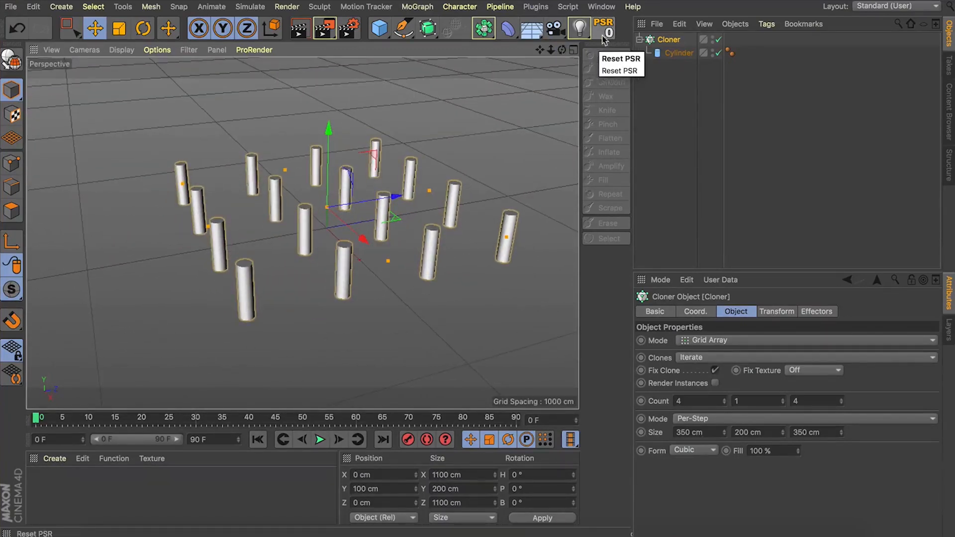
# - Collapse the cloner's hierarchy, rename it "Concrete pillars" and deselect it
pyautogui.click(640, 40)
pyautogui.doubleClick(672, 40)
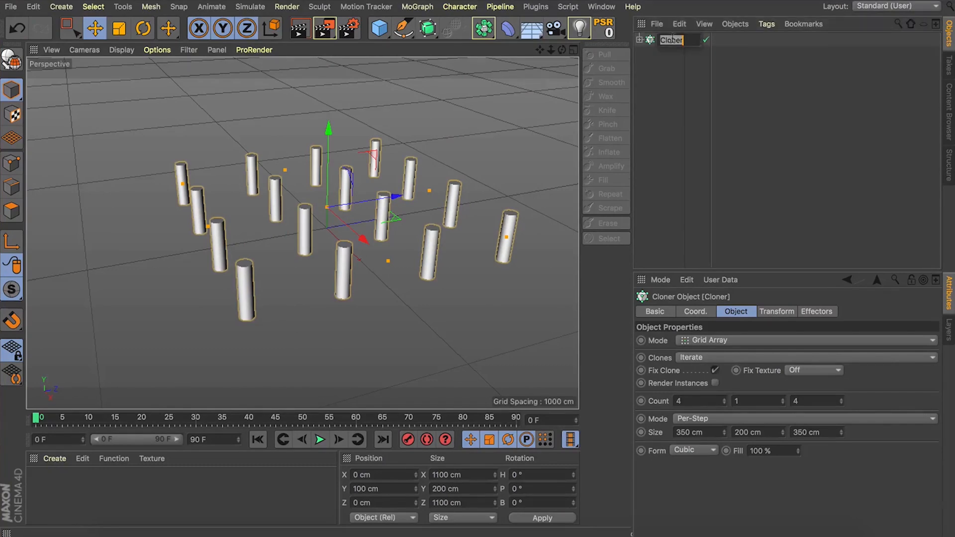
pyautogui.write('Con')
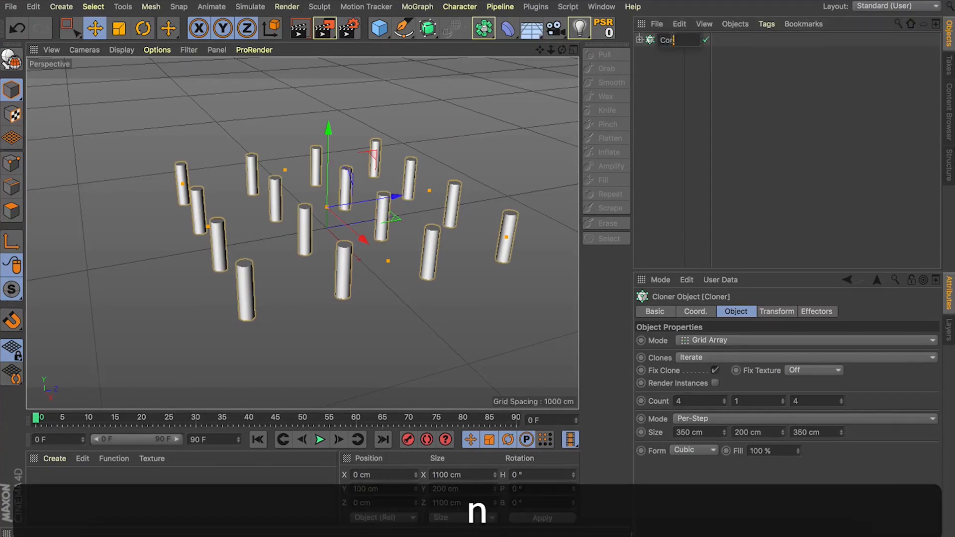
pyautogui.write('crete p')
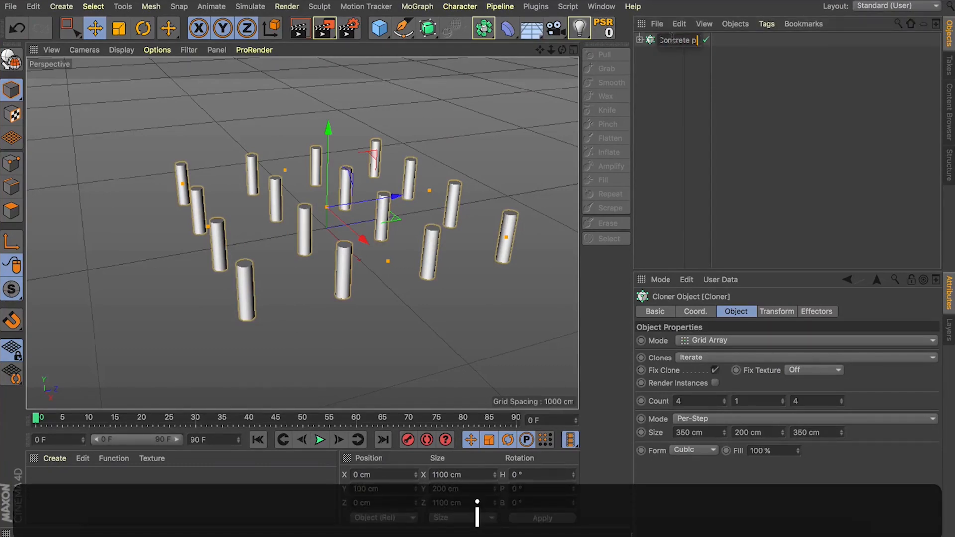
pyautogui.write('illars')
pyautogui.press('Return')
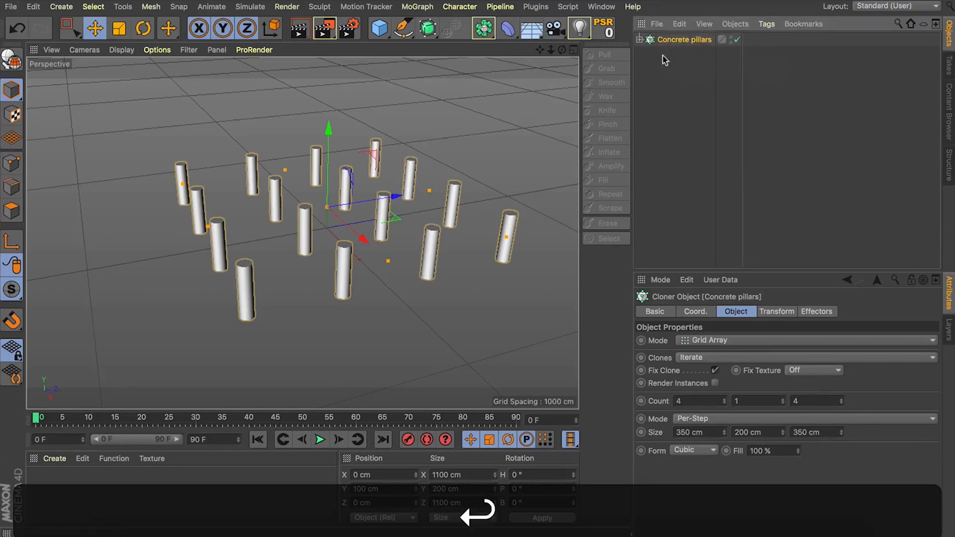
pyautogui.click(663, 55)
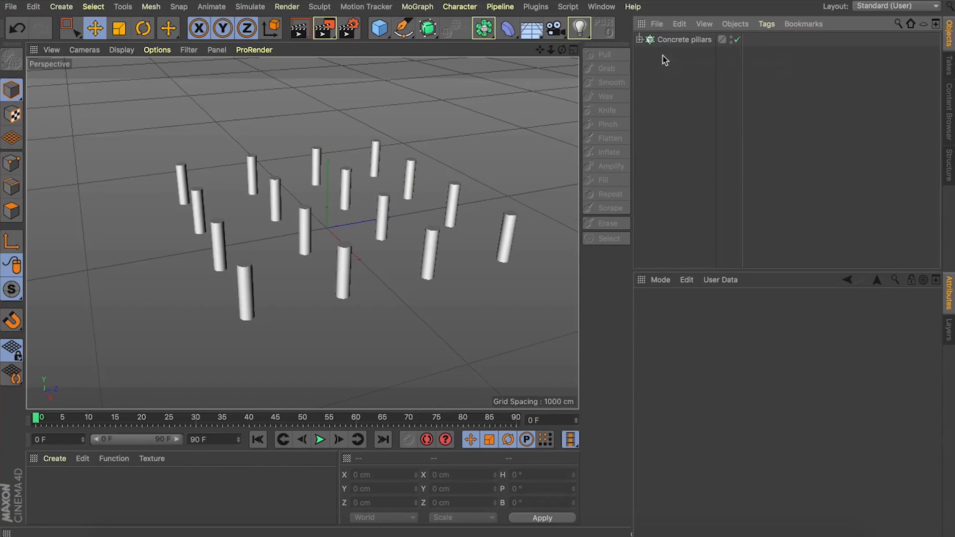
# - Add a cube and shrink it to about 98 cm on X and 26 cm on Y
pyautogui.click(381, 30)
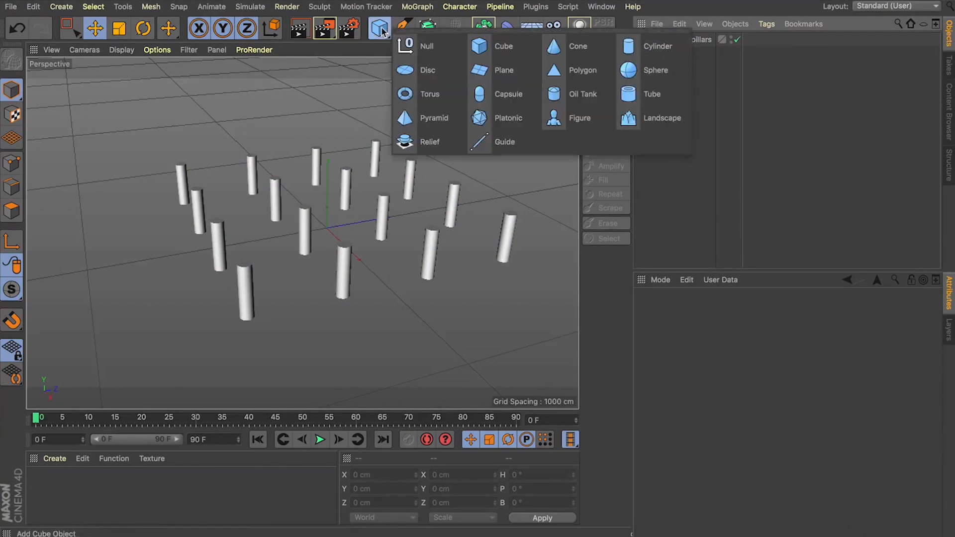
pyautogui.click(379, 29)
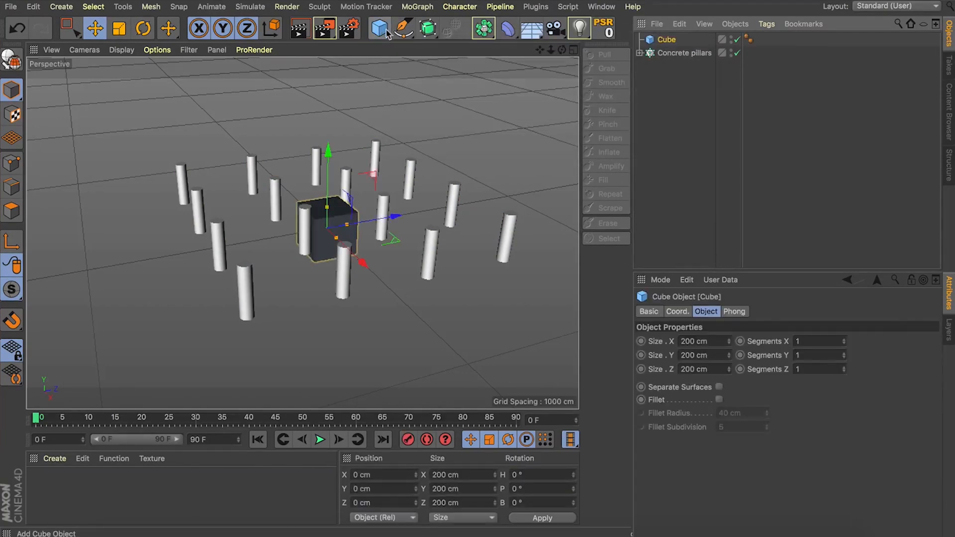
pyautogui.click(574, 49)
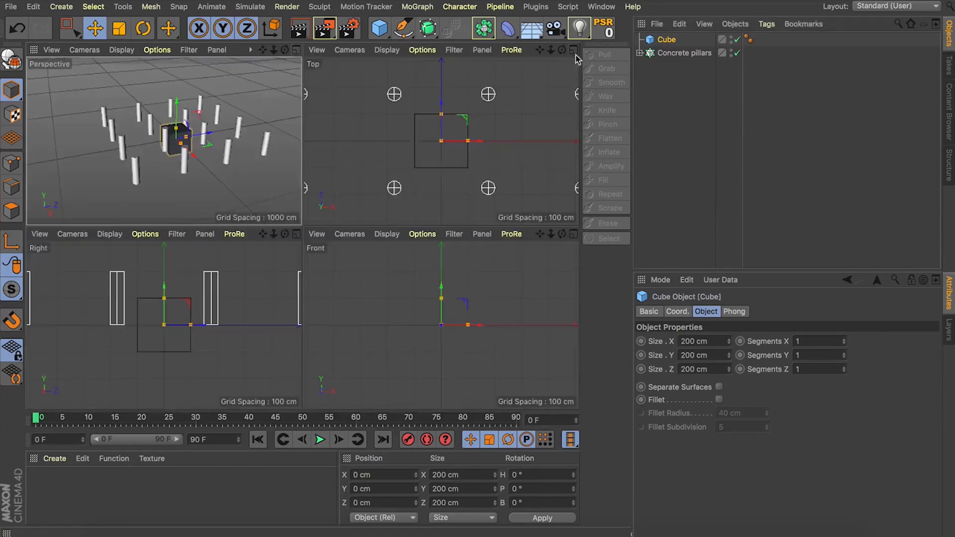
pyautogui.press('s')
pyautogui.press('s')
pyautogui.press('s')
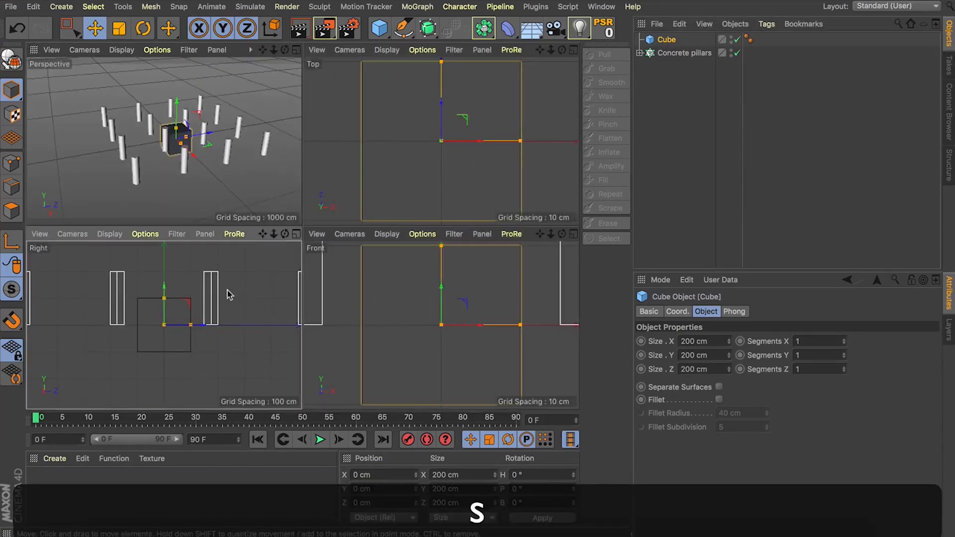
pyautogui.scroll(-5, 241, 292)
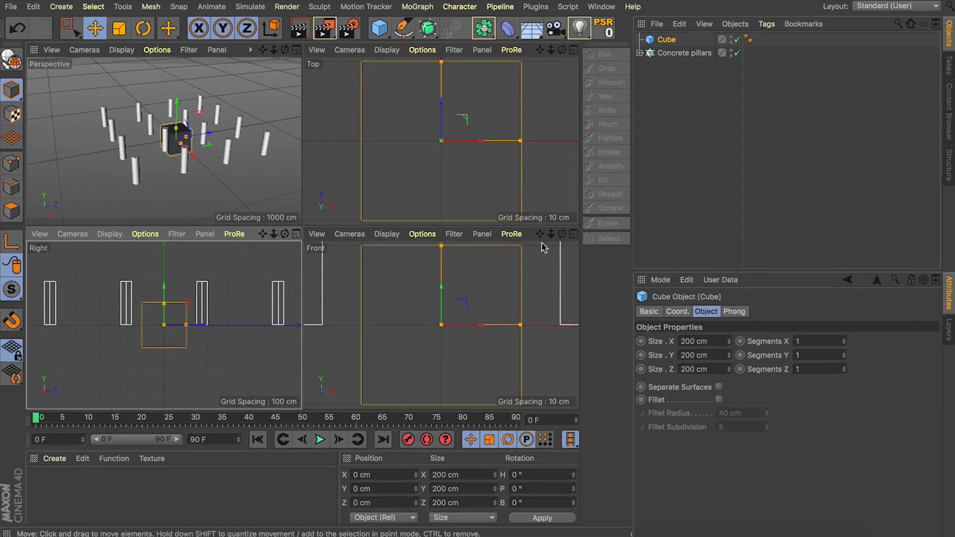
pyautogui.scroll(-5, 479, 267)
pyautogui.moveTo(473, 326)
pyautogui.mouseDown()
pyautogui.moveTo(448, 326)
pyautogui.moveTo(456, 326)
pyautogui.mouseUp()
pyautogui.moveTo(441, 295); pyautogui.dragTo(442, 324)
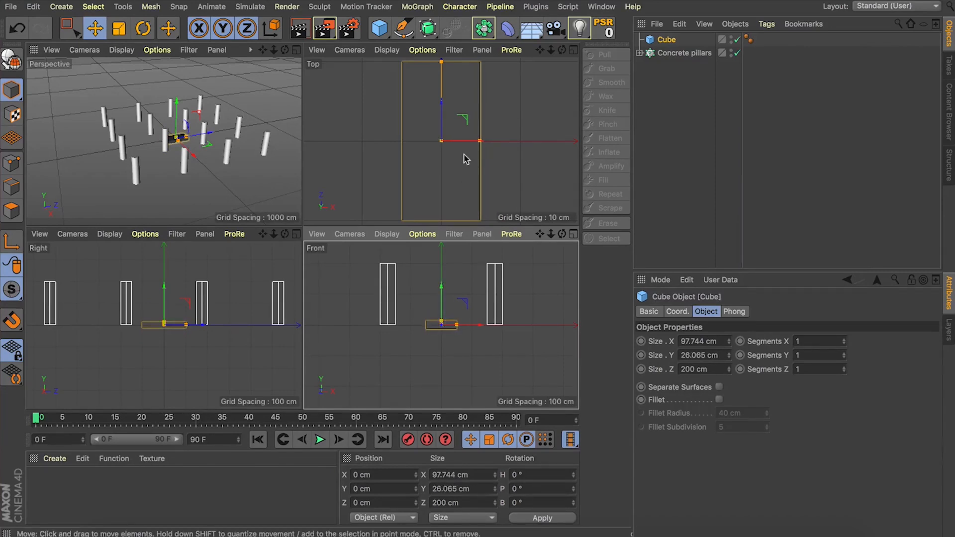
# - Stretch the cube into a beam about 1185 cm long on Z, spanning the pillar grid, and narrow it to about 66 cm on X
pyautogui.moveTo(550, 50); pyautogui.dragTo(540, 57)
pyautogui.click(574, 50)
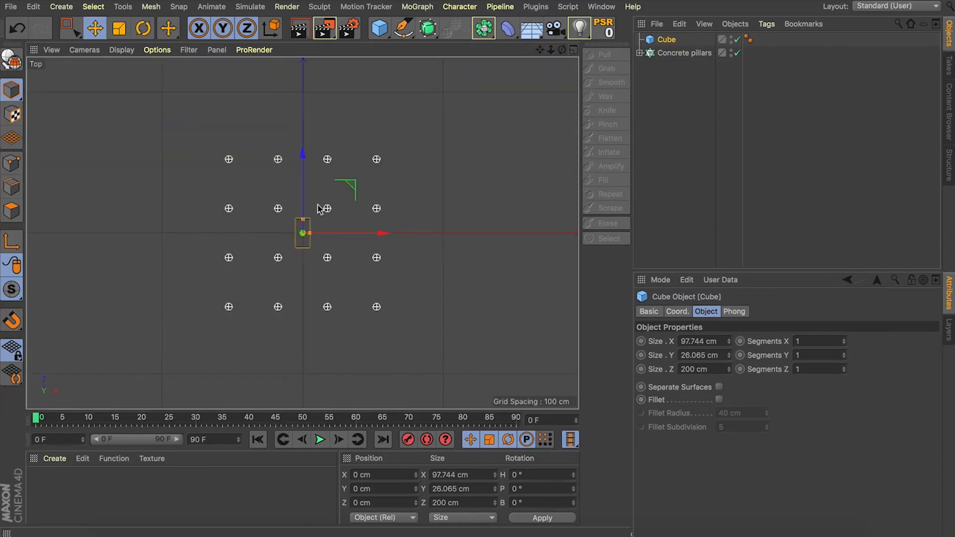
pyautogui.moveTo(303, 218); pyautogui.dragTo(321, 145)
pyautogui.moveTo(312, 236); pyautogui.dragTo(308, 236)
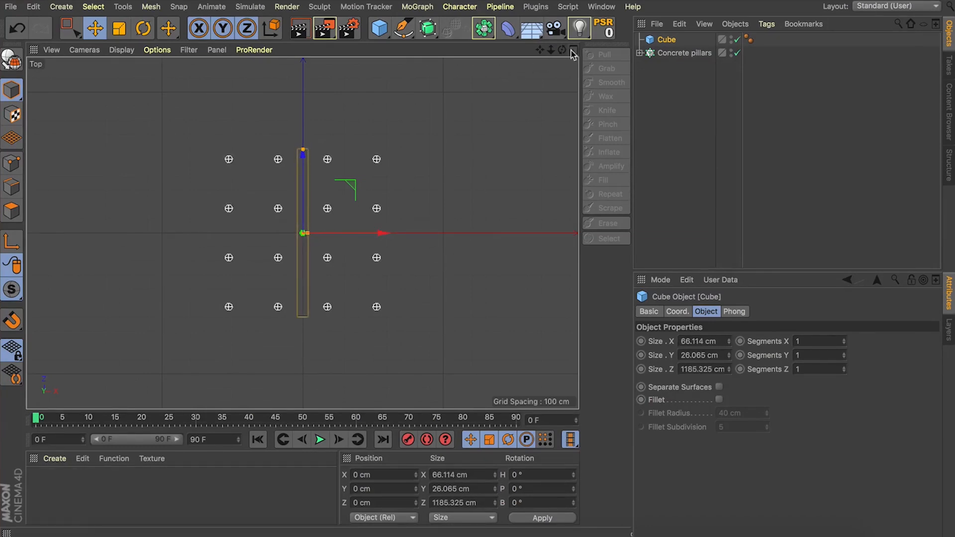
# - Raise the beam onto the pillar tops at about 216 cm on Y and align it over the outer pillar row at about -528 cm on X
pyautogui.middleClick(539, 60)
pyautogui.moveTo(164, 296); pyautogui.dragTo(171, 250)
pyautogui.middleClick(188, 243)
pyautogui.scroll(3, 308, 119)
pyautogui.moveTo(309, 116); pyautogui.dragTo(309, 124)
pyautogui.click(574, 49)
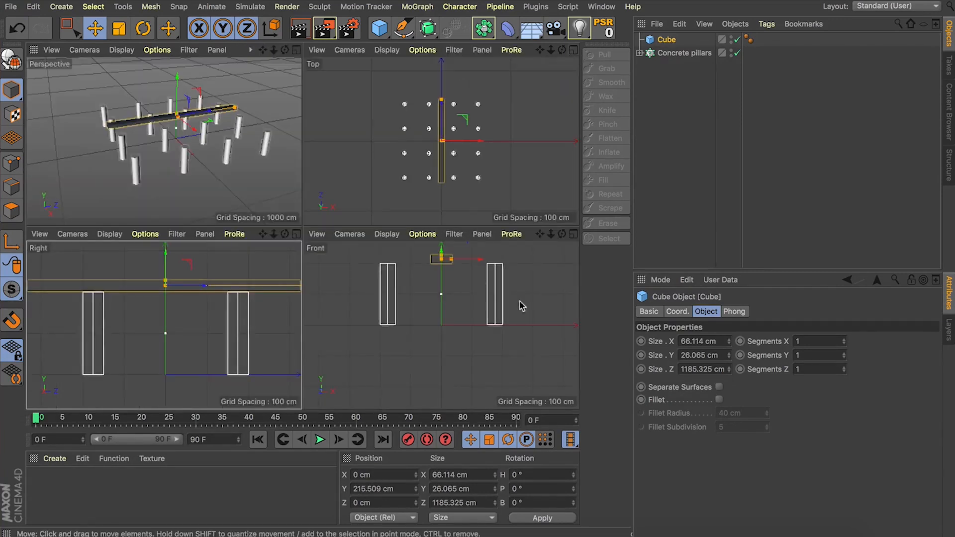
pyautogui.moveTo(486, 133); pyautogui.dragTo(426, 133)
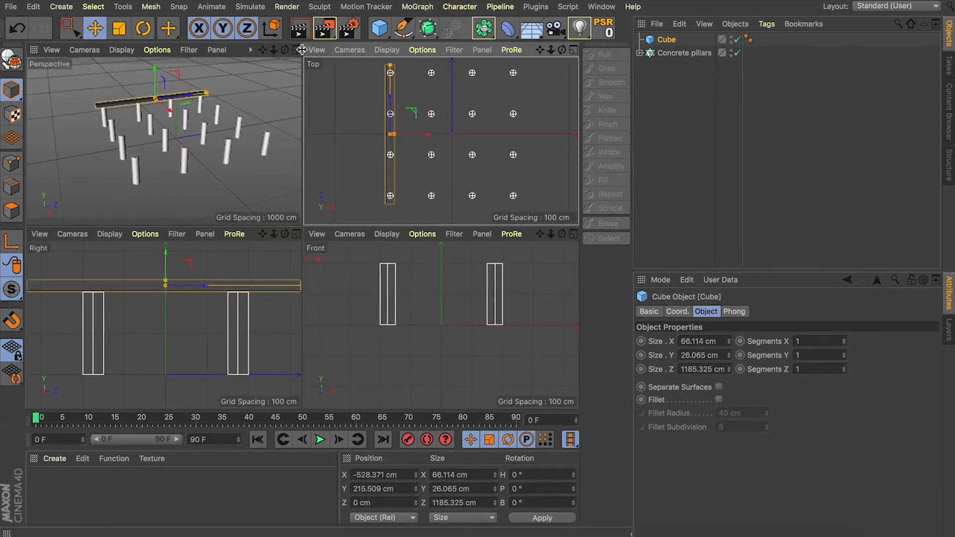
# - Put the beam cube inside a new linear Cloner and set the per-step Y offset to 0 cm
pyautogui.press('F1')
pyautogui.moveTo(562, 50)
pyautogui.mouseDown()
pyautogui.moveTo(592, 53)
pyautogui.moveTo(545, 51)
pyautogui.mouseUp()
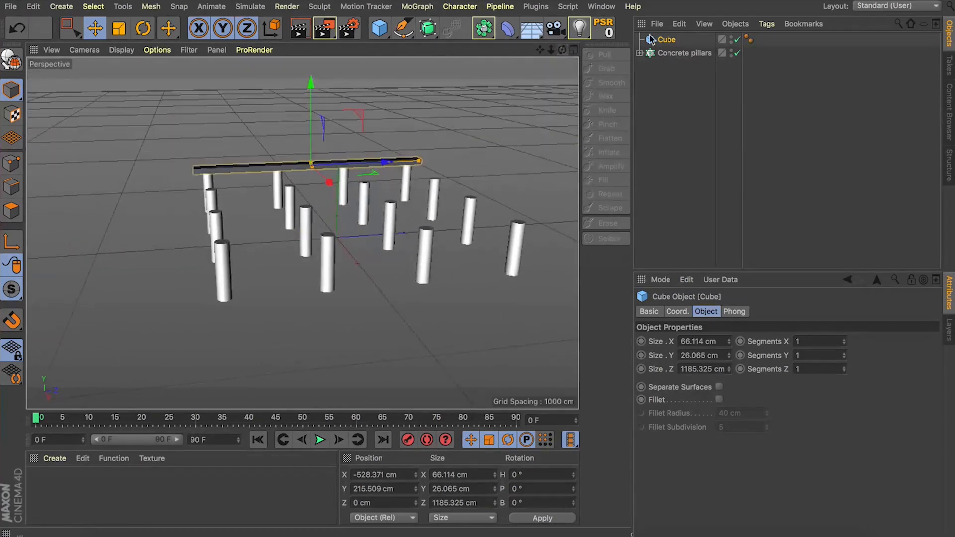
pyautogui.click(656, 40)
pyautogui.click(416, 6)
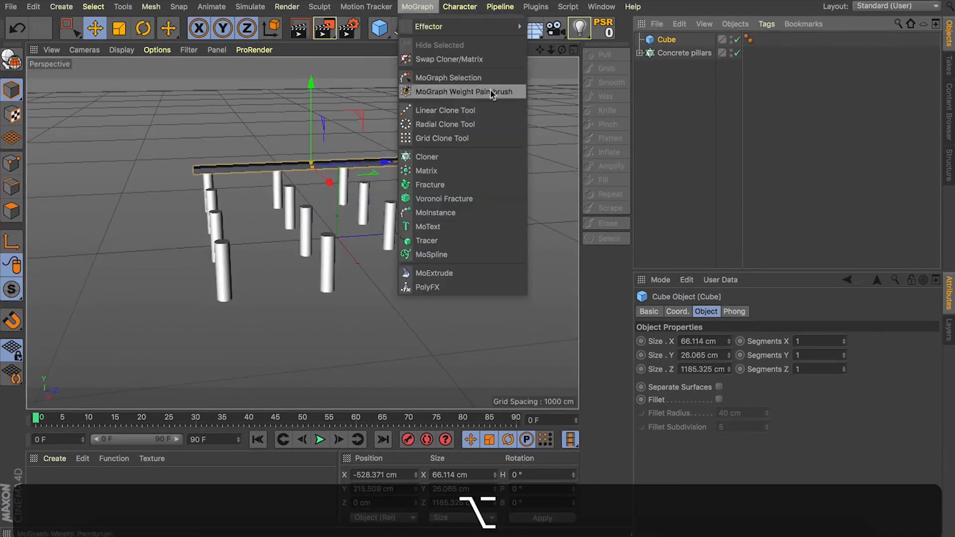
pyautogui.keyDown('alt'); pyautogui.click(447, 154); pyautogui.keyUp('alt')
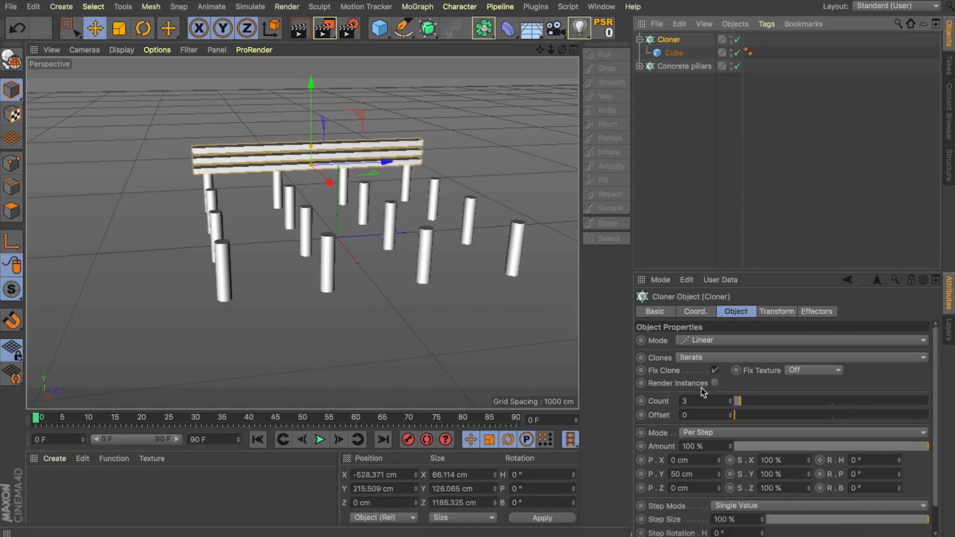
pyautogui.doubleClick(681, 474)
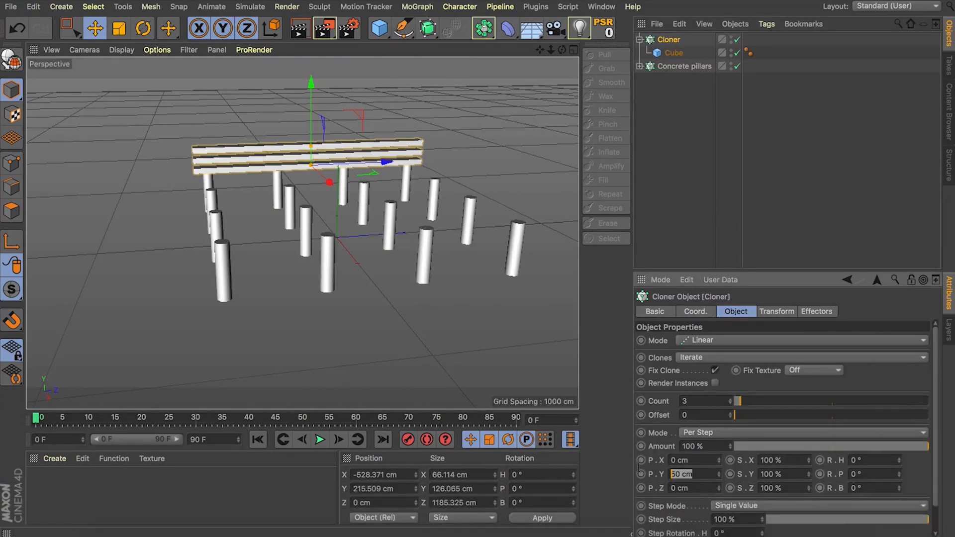
pyautogui.write('0')
pyautogui.press('Return')
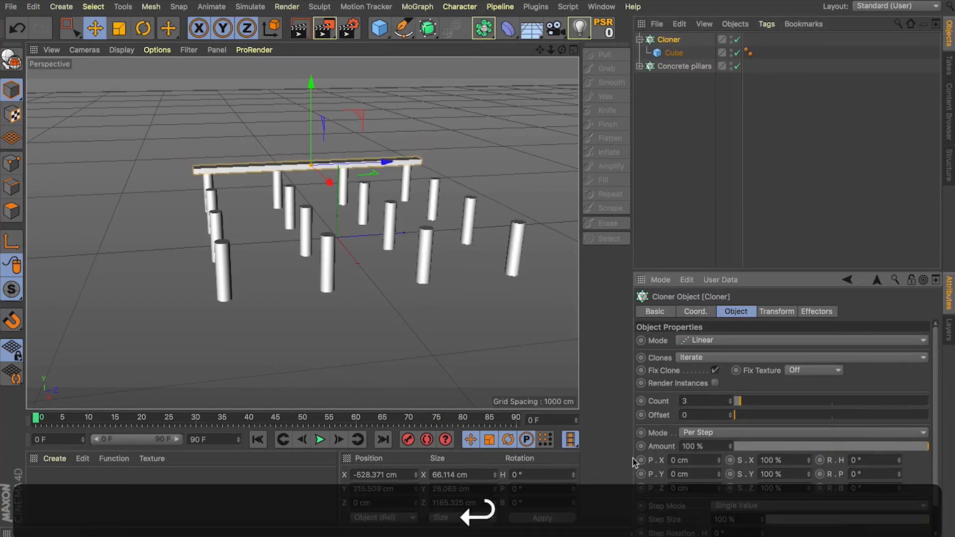
# - Clone the beam over all four pillar rows with a 350 cm X offset per step and a count of 4
pyautogui.click(574, 49)
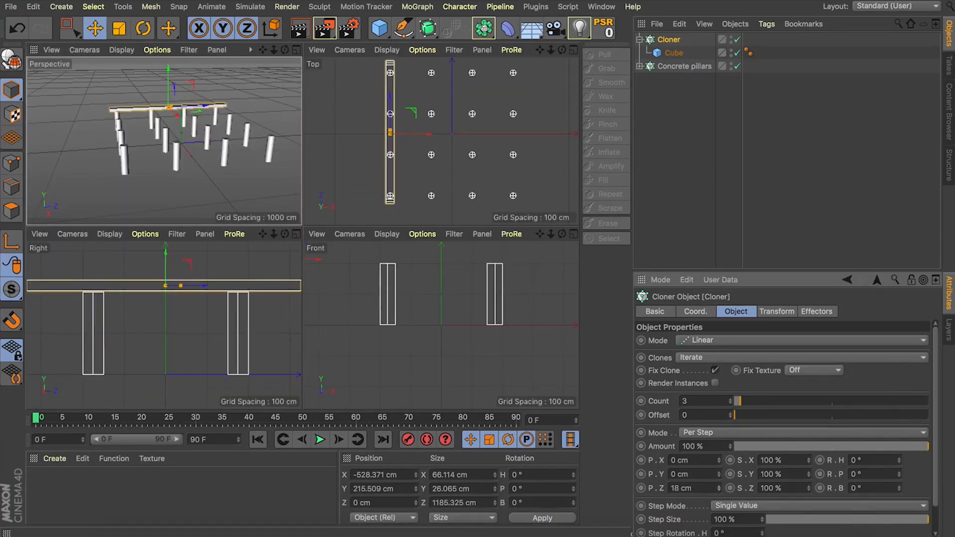
pyautogui.press('super+z')
pyautogui.moveTo(717, 463); pyautogui.dragTo(765, 463)
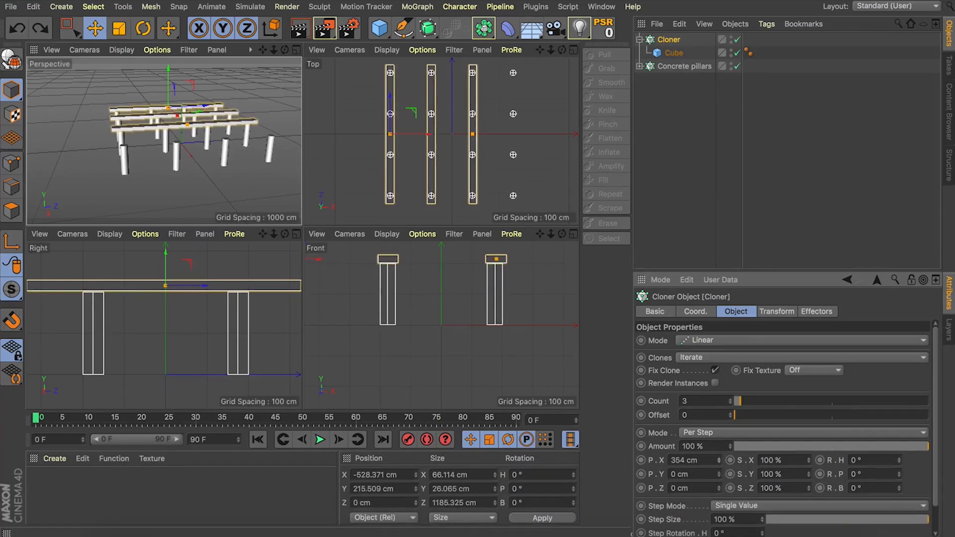
pyautogui.moveTo(700, 461); pyautogui.dragTo(637, 464)
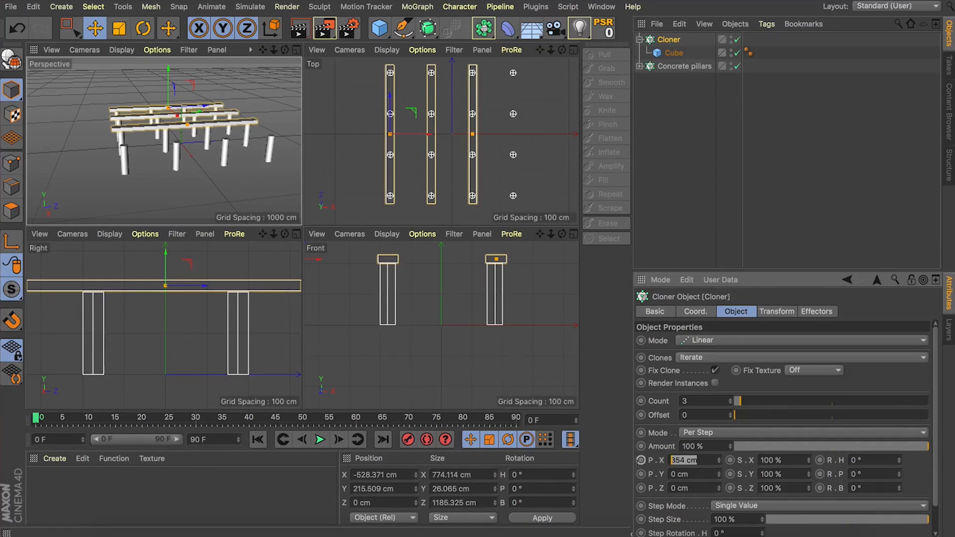
pyautogui.write('350')
pyautogui.press('Return')
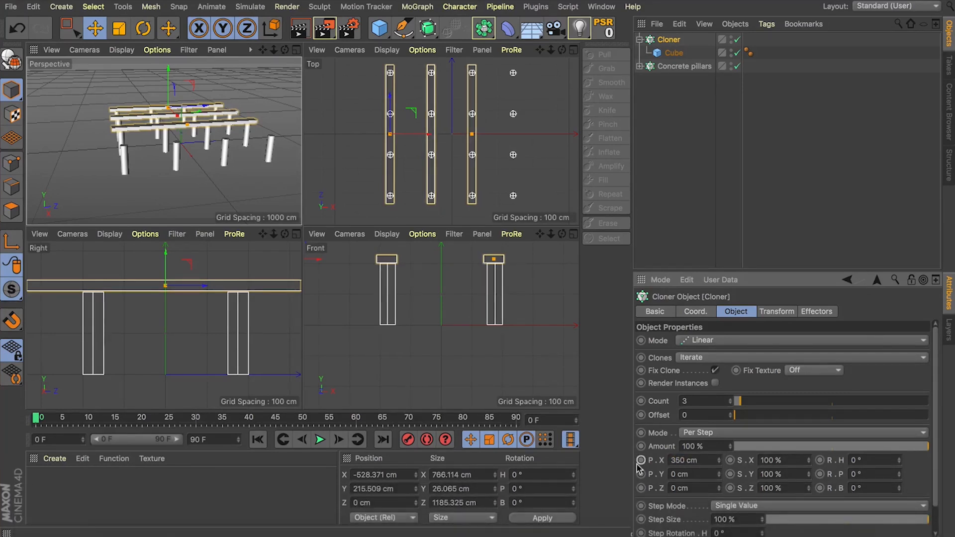
pyautogui.click(730, 399)
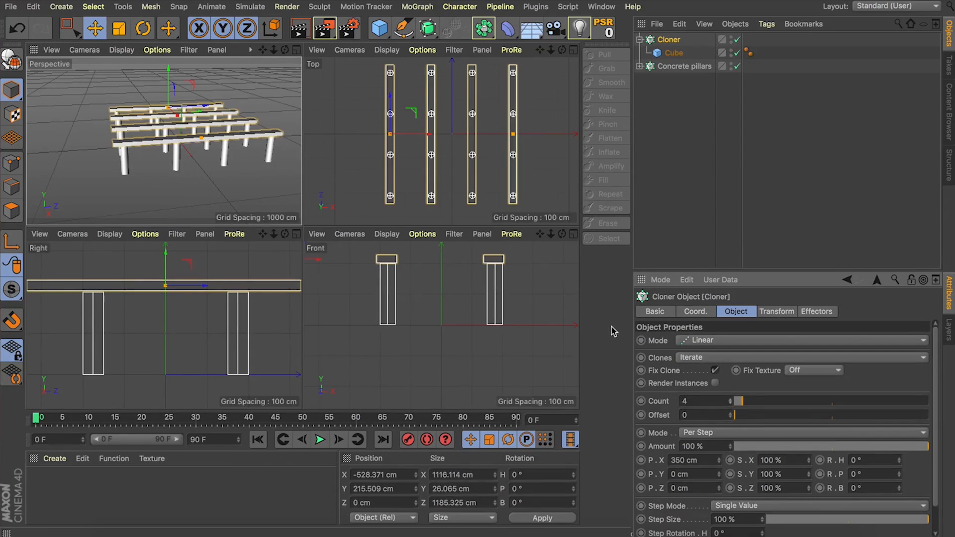
# - Add a cube at the centre of the structure and raise it to 100 cm on Y, resting on the ground plane
pyautogui.click(297, 49)
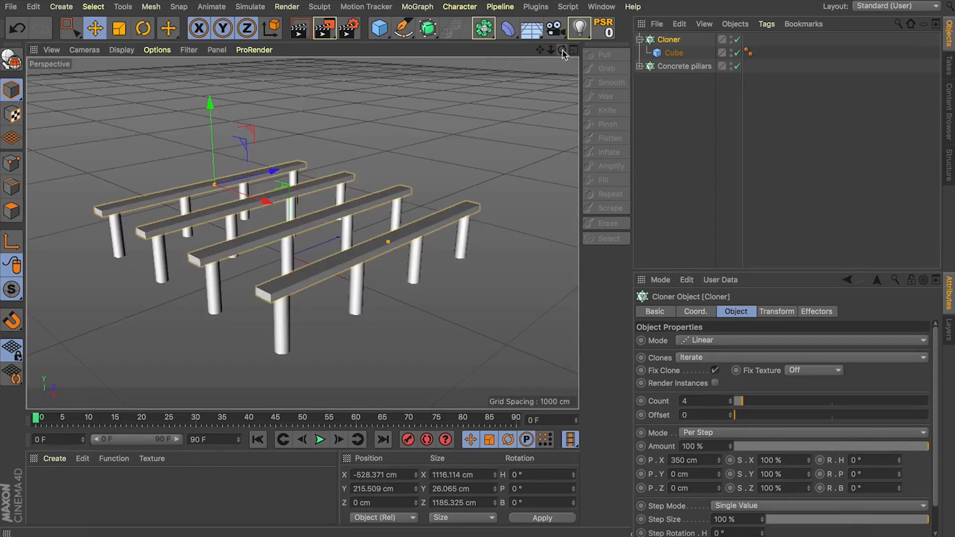
pyautogui.click(379, 30)
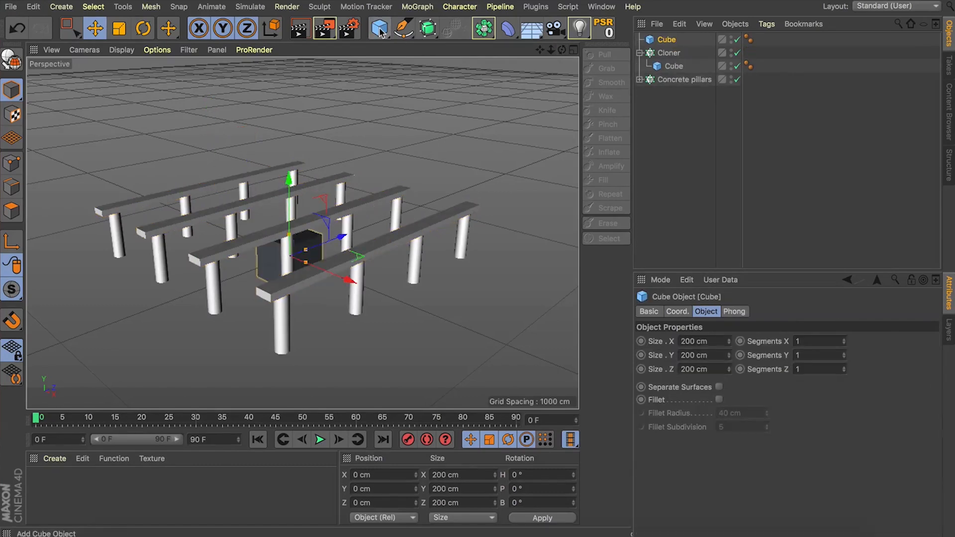
pyautogui.click(574, 50)
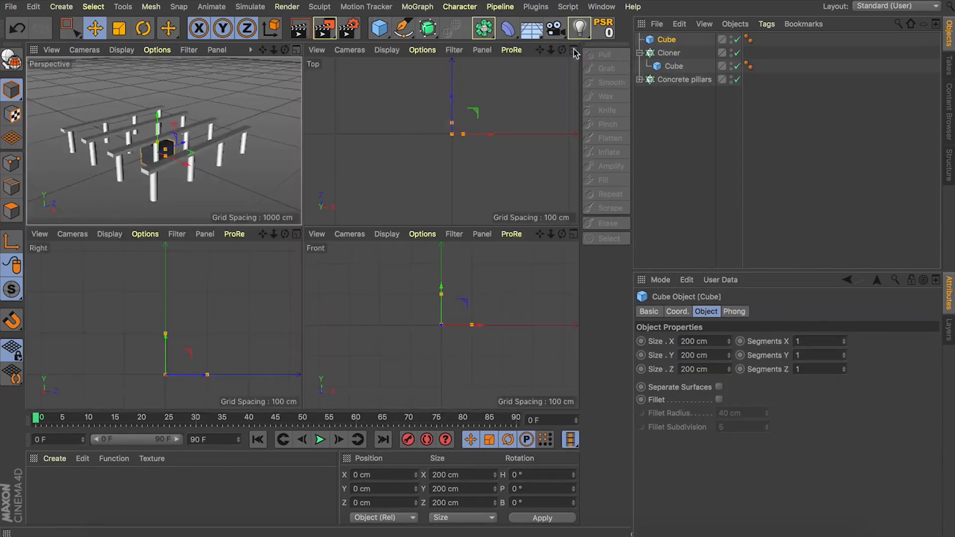
pyautogui.keyDown('shift'); pyautogui.moveTo(441, 288); pyautogui.dragTo(449, 257); pyautogui.keyUp('shift')
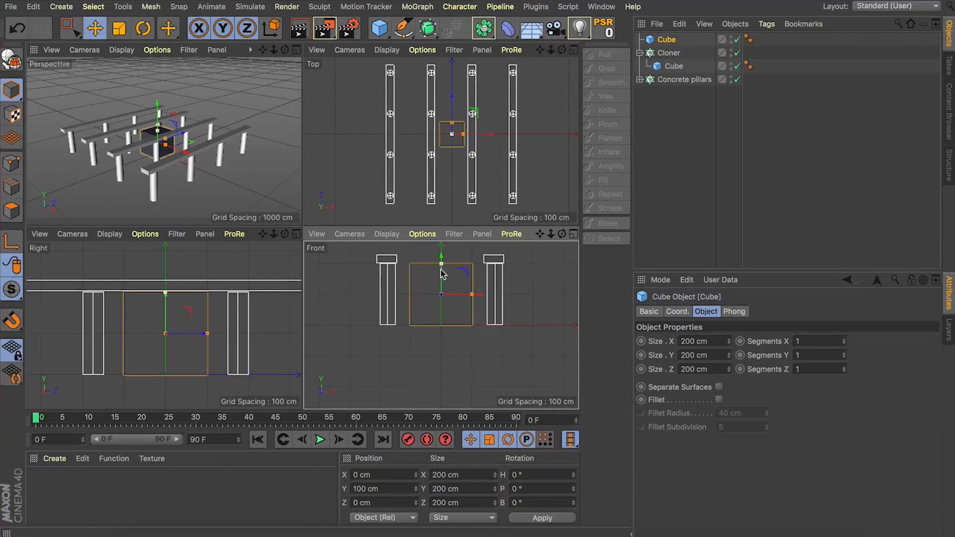
# - Rename the beam cloner "Concrete beams" and collapse its hierarchy
pyautogui.click(669, 53)
pyautogui.write('Con')
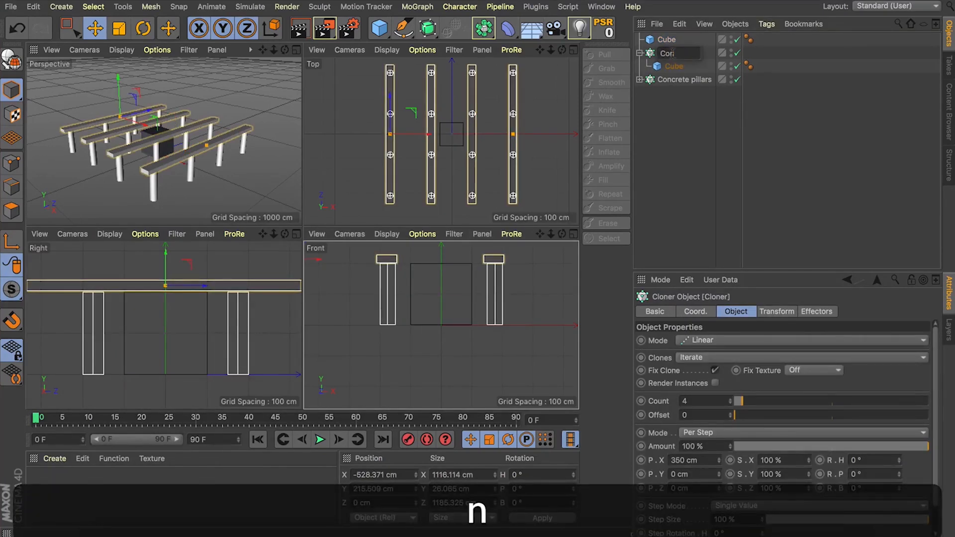
pyautogui.write('crete beams')
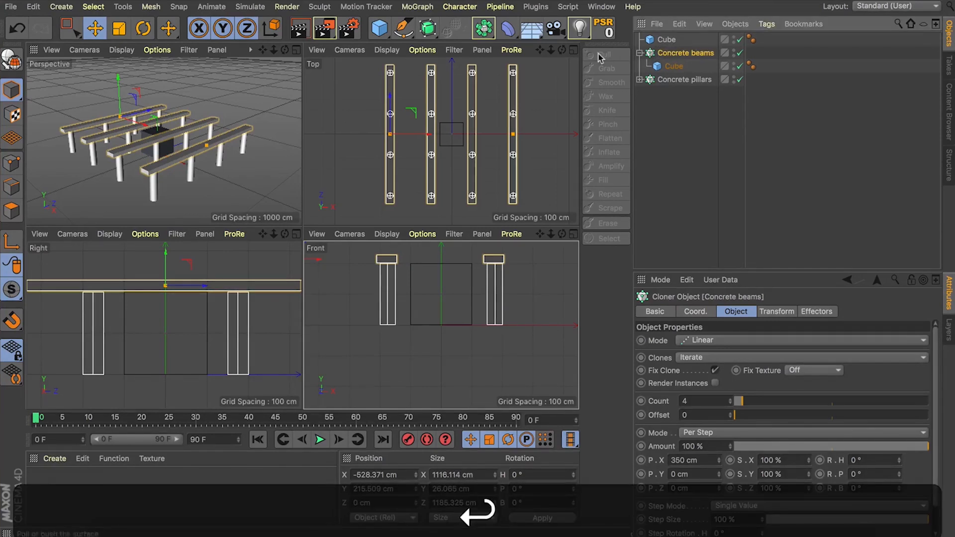
pyautogui.click(640, 53)
# - Set the Y size of the cube inside the Concrete beams cloner to 25 cm
pyautogui.click(666, 40)
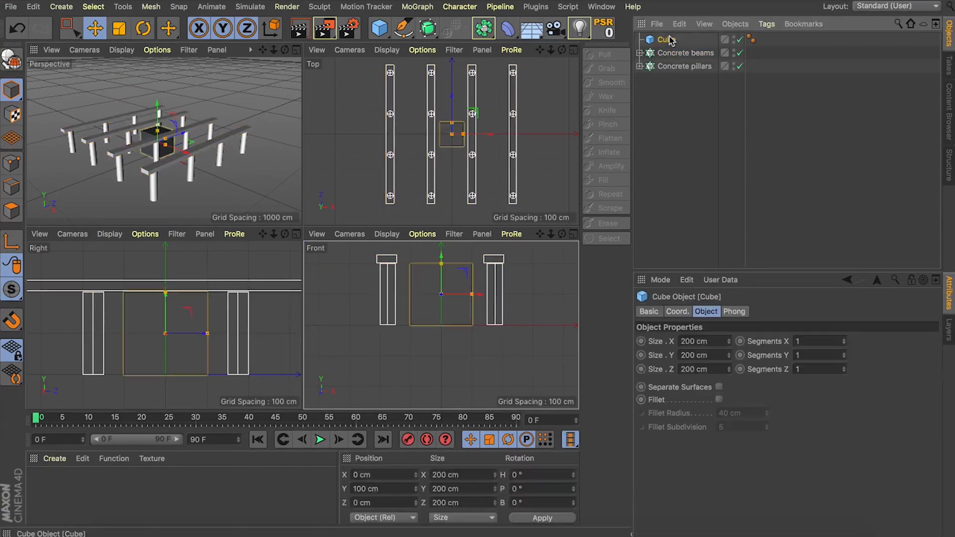
pyautogui.keyDown('ctrl'); pyautogui.moveTo(666, 39); pyautogui.dragTo(672, 53); pyautogui.keyUp('ctrl')
pyautogui.click(672, 66)
pyautogui.doubleClick(699, 355)
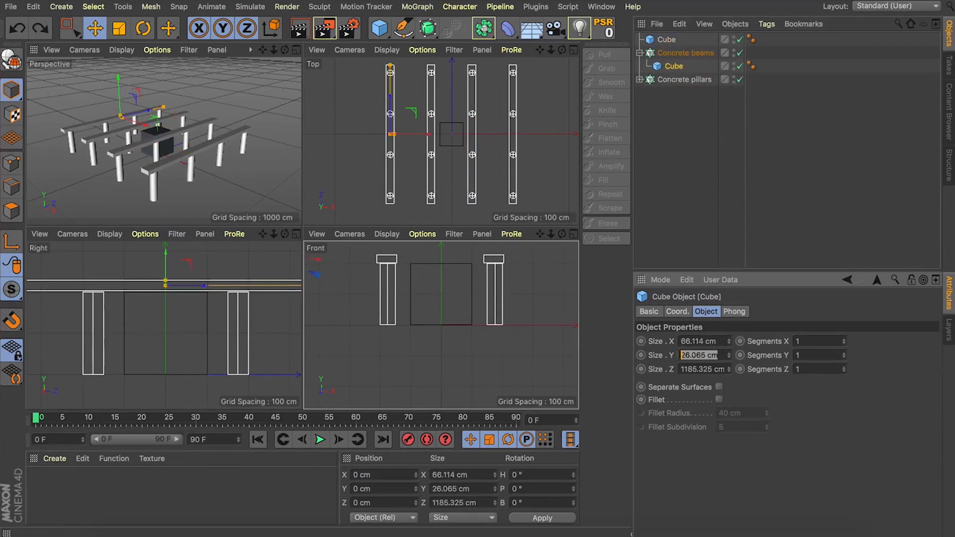
pyautogui.write('25')
pyautogui.press('Return')
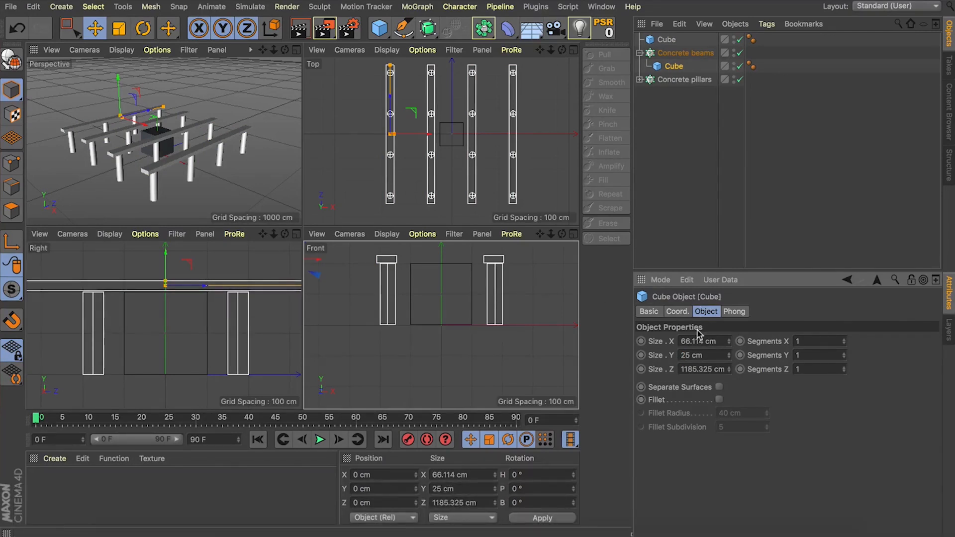
# - Set the central cube's Y size to 225 cm and raise it to about 115 cm on Y, level with the beam tops
pyautogui.click(666, 41)
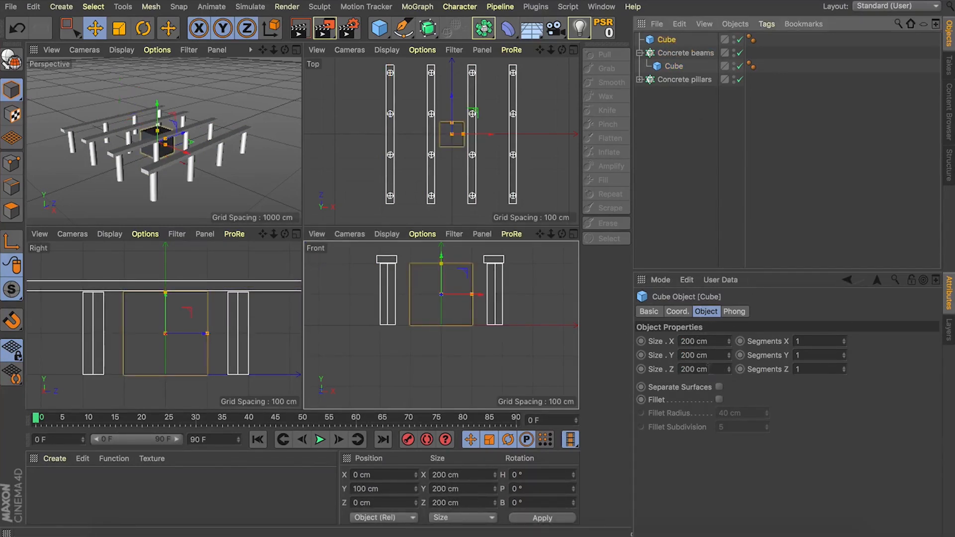
pyautogui.doubleClick(719, 355)
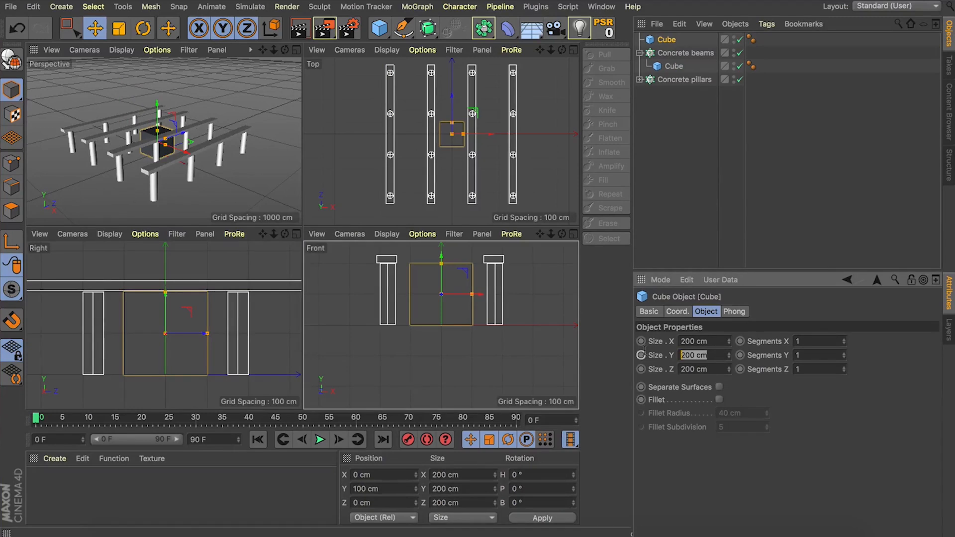
pyautogui.write('225')
pyautogui.press('Return')
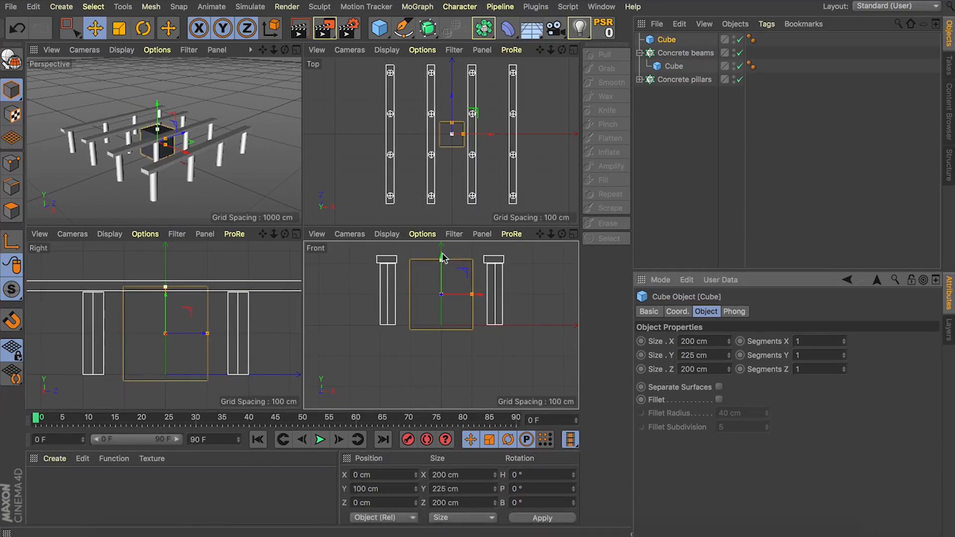
pyautogui.moveTo(440, 258); pyautogui.dragTo(442, 251)
pyautogui.press('super+z')
pyautogui.moveTo(442, 286); pyautogui.dragTo(443, 280)
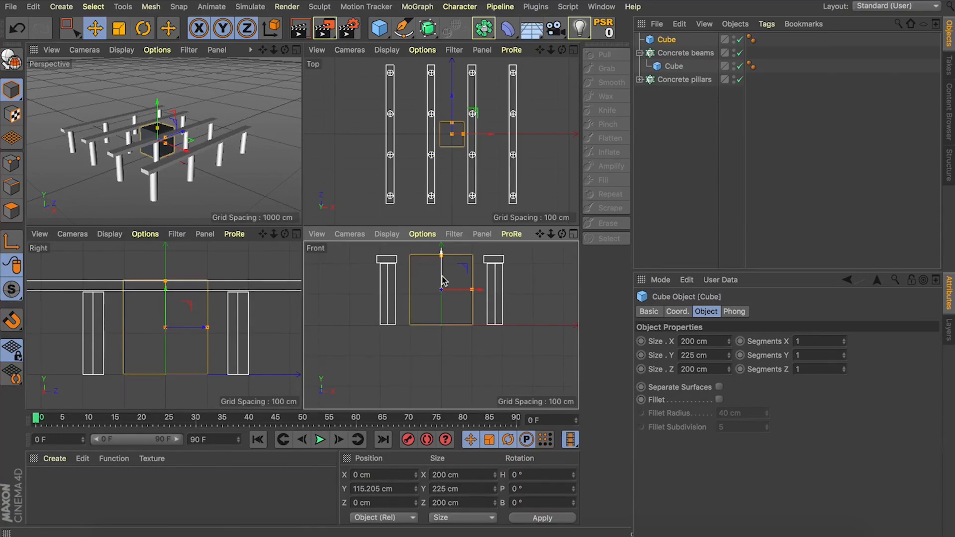
# - Stretch the central cube around the whole pillar grid to about 1577 cm on X and 1204 cm on Z
pyautogui.moveTo(452, 122); pyautogui.dragTo(451, 65)
pyautogui.moveTo(464, 135); pyautogui.dragTo(545, 135)
pyautogui.moveTo(452, 65); pyautogui.dragTo(455, 64)
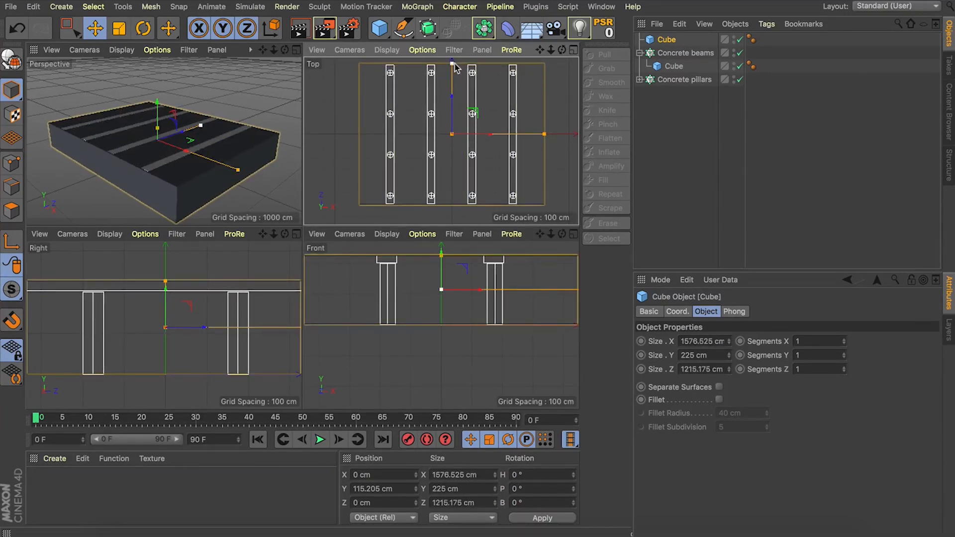
# - Make the enclosing cube editable and delete its two adjacent side faces nearest the camera
pyautogui.click(296, 49)
pyautogui.press('c')
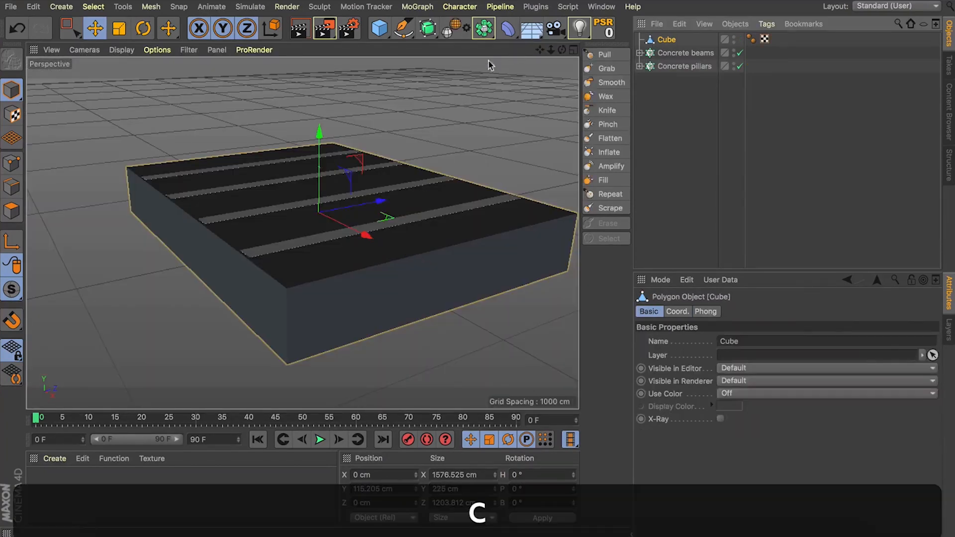
pyautogui.click(12, 211)
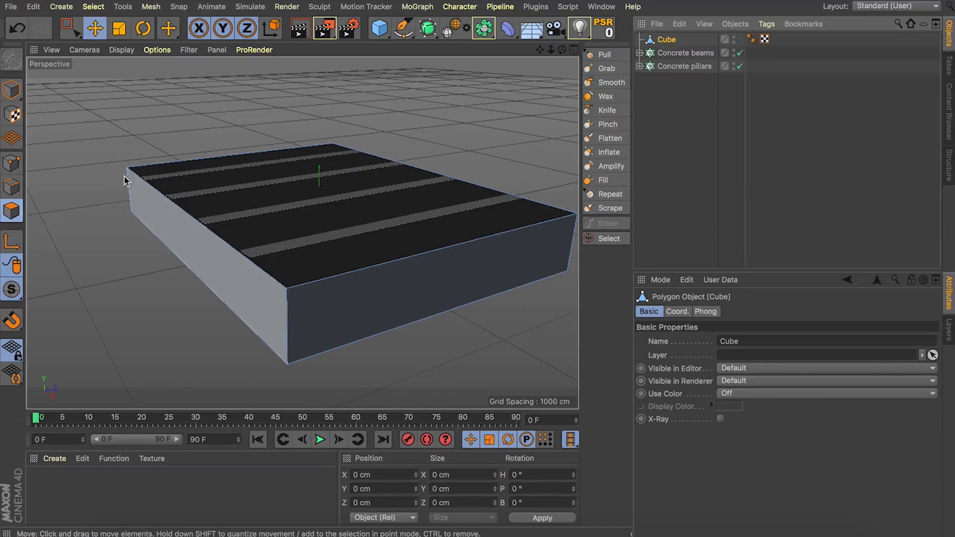
pyautogui.click(196, 254)
pyautogui.keyDown('shift'); pyautogui.click(351, 296); pyautogui.keyUp('shift')
pyautogui.hotkey('shift', 'BackSpace')
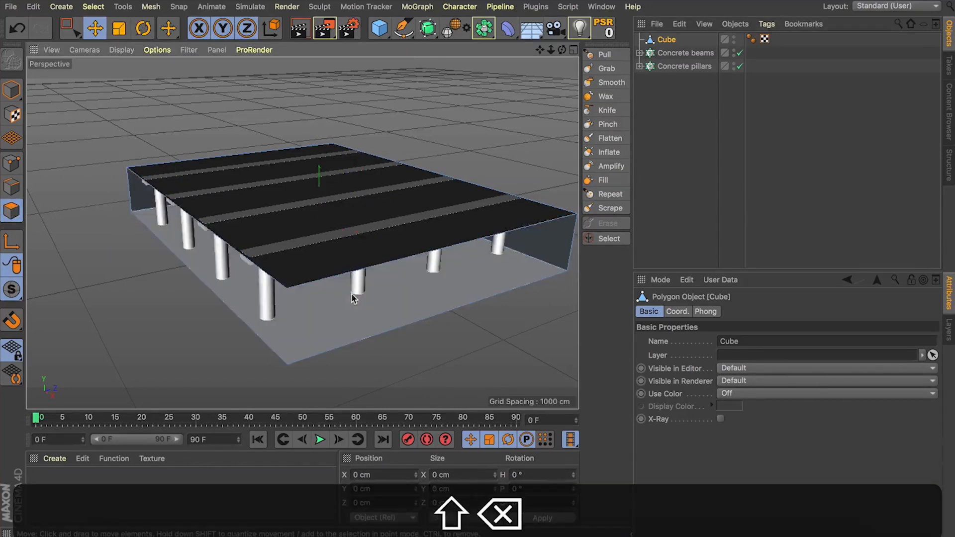
# - Divide the box along its Z length into three equal sections with two loop cuts, and return to polygon editing
pyautogui.moveTo(563, 50); pyautogui.dragTo(607, 51)
pyautogui.moveTo(540, 50); pyautogui.dragTo(522, 8)
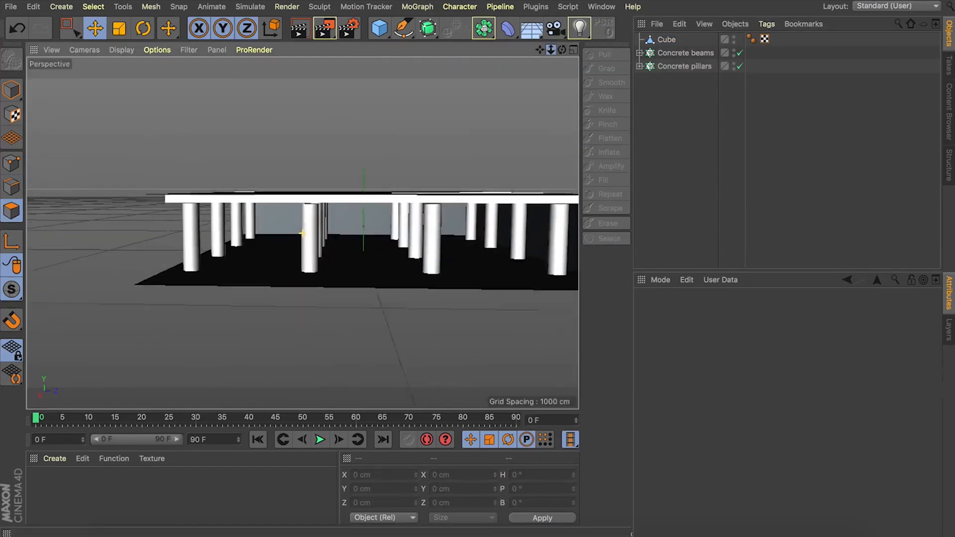
pyautogui.moveTo(551, 49); pyautogui.dragTo(358, 65)
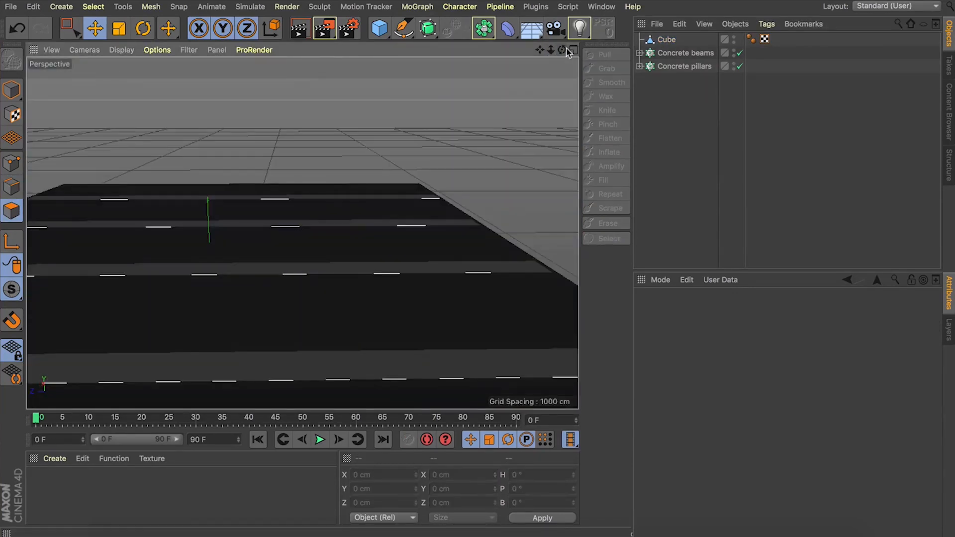
pyautogui.moveTo(554, 49); pyautogui.dragTo(621, 30)
pyautogui.click(268, 213)
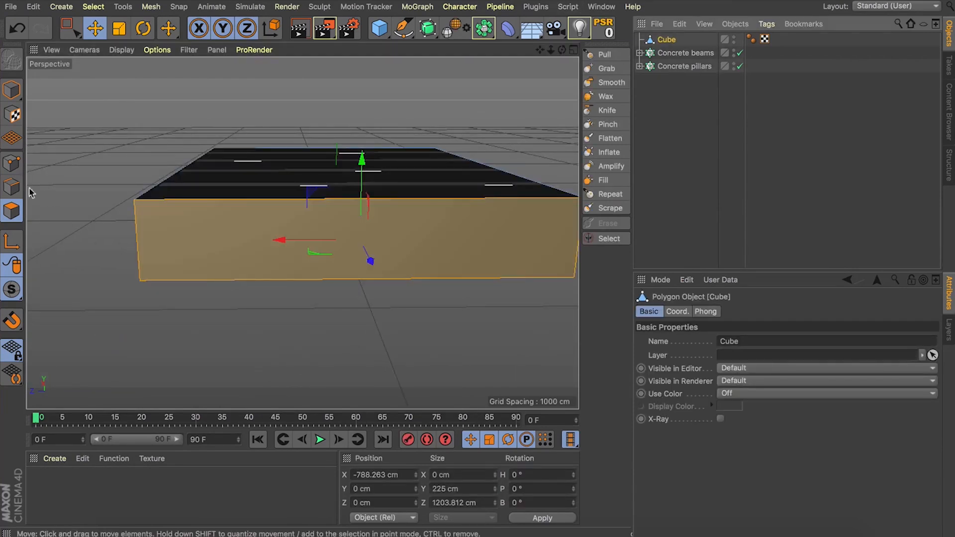
pyautogui.click(11, 186)
pyautogui.press('k')
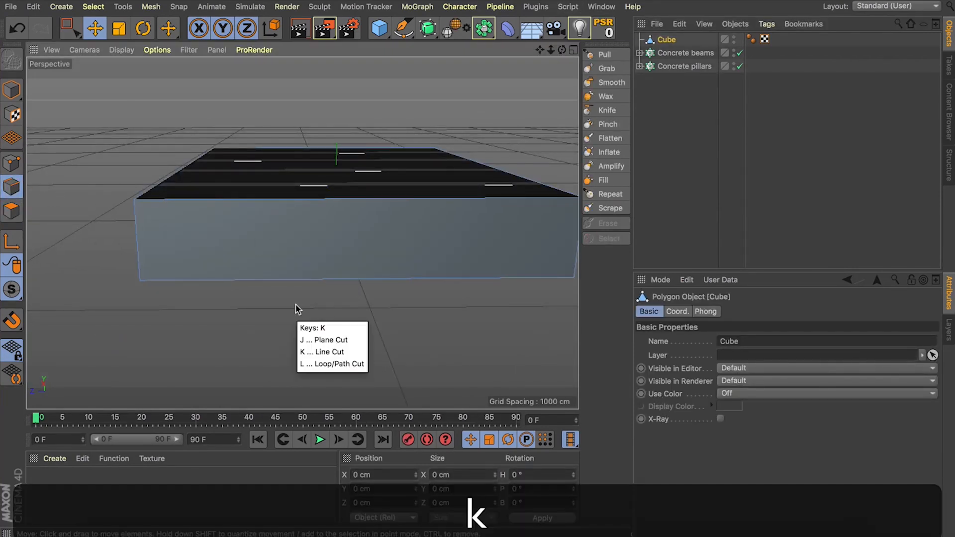
pyautogui.press('l')
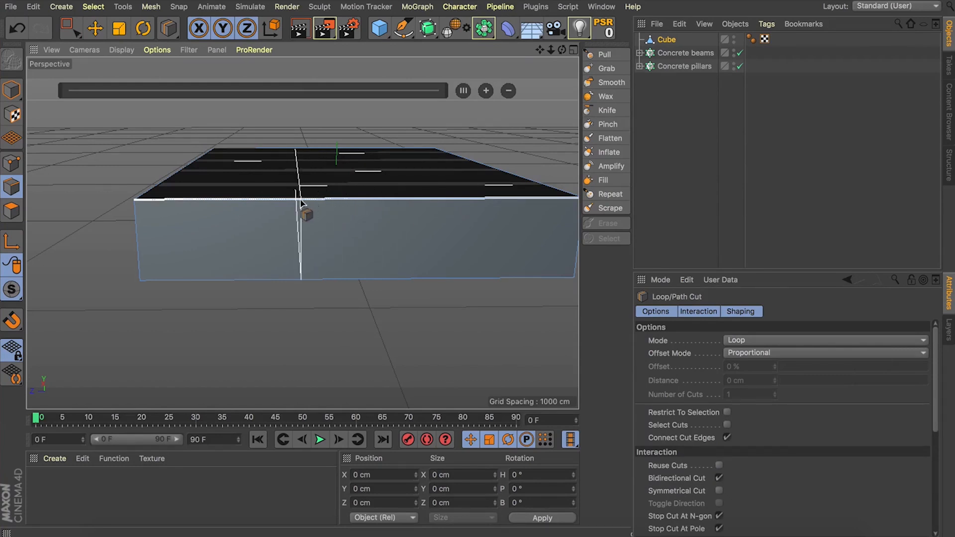
pyautogui.click(301, 203)
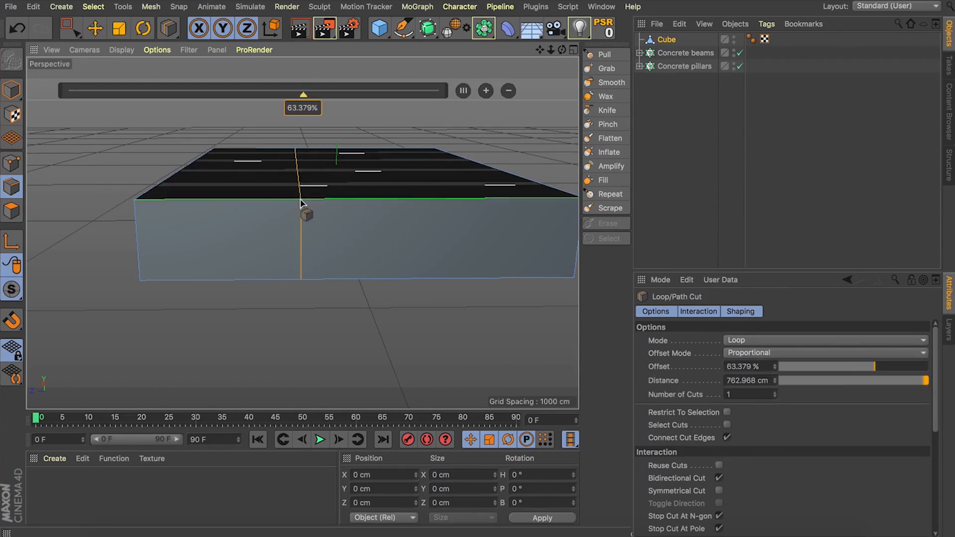
pyautogui.click(487, 92)
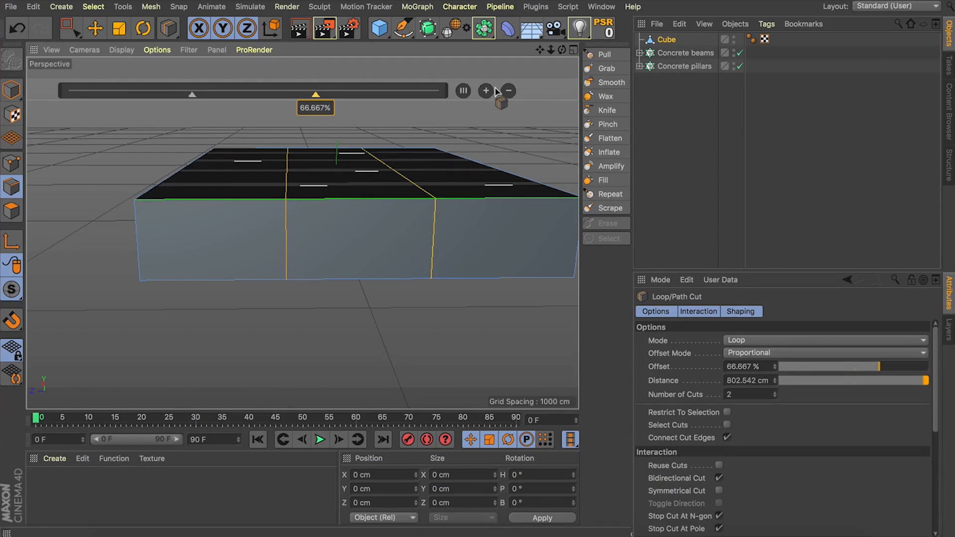
pyautogui.click(11, 211)
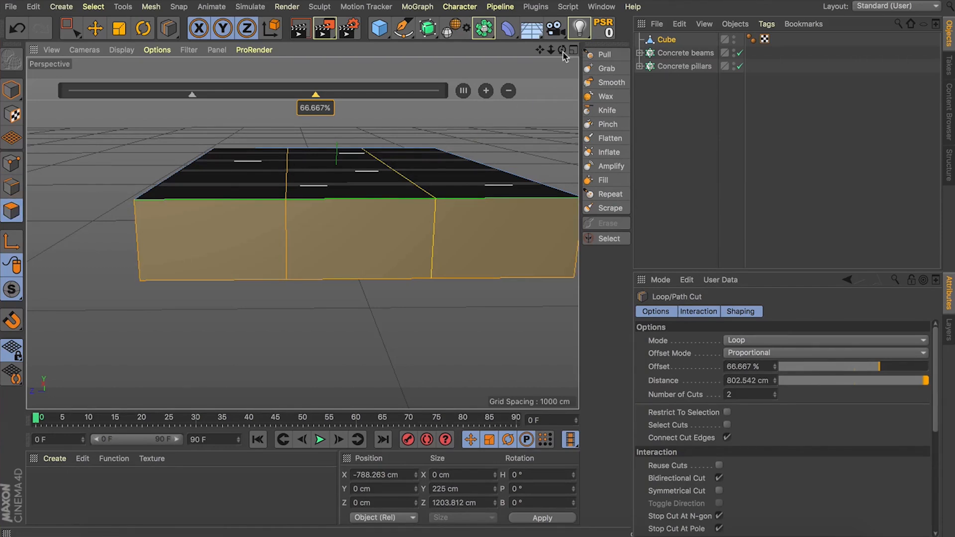
# - Select the middle section of the box's sectioned end wall and narrow it to about 316 cm on Z
pyautogui.moveTo(562, 49); pyautogui.dragTo(283, 32)
pyautogui.keyDown('alt'); pyautogui.moveTo(373, 162); pyautogui.dragTo(379, 172); pyautogui.keyUp('alt')
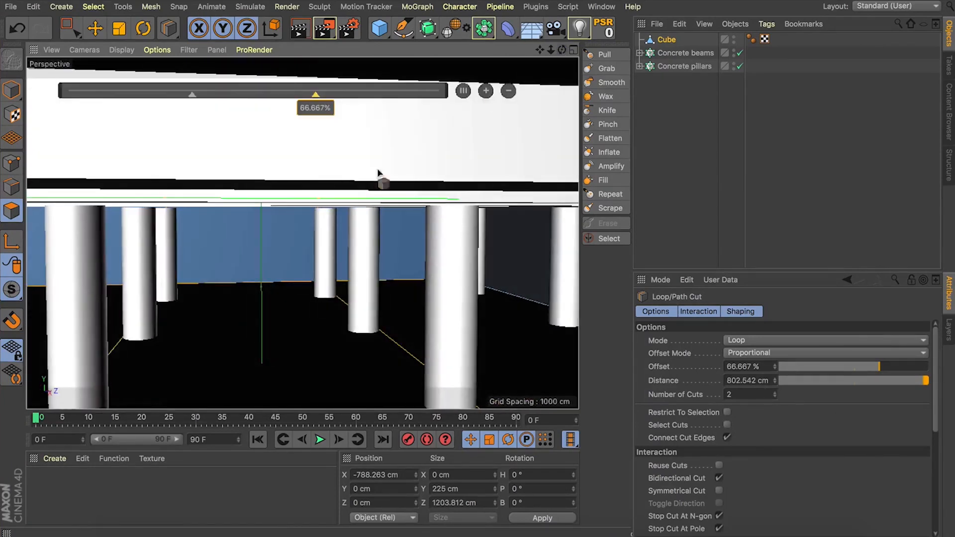
pyautogui.keyDown('alt'); pyautogui.moveTo(379, 172); pyautogui.dragTo(457, 123, button='middle'); pyautogui.keyUp('alt')
pyautogui.moveTo(561, 49); pyautogui.dragTo(527, 51)
pyautogui.keyDown('alt'); pyautogui.moveTo(302, 232); pyautogui.dragTo(497, 227); pyautogui.keyUp('alt')
pyautogui.press('e')
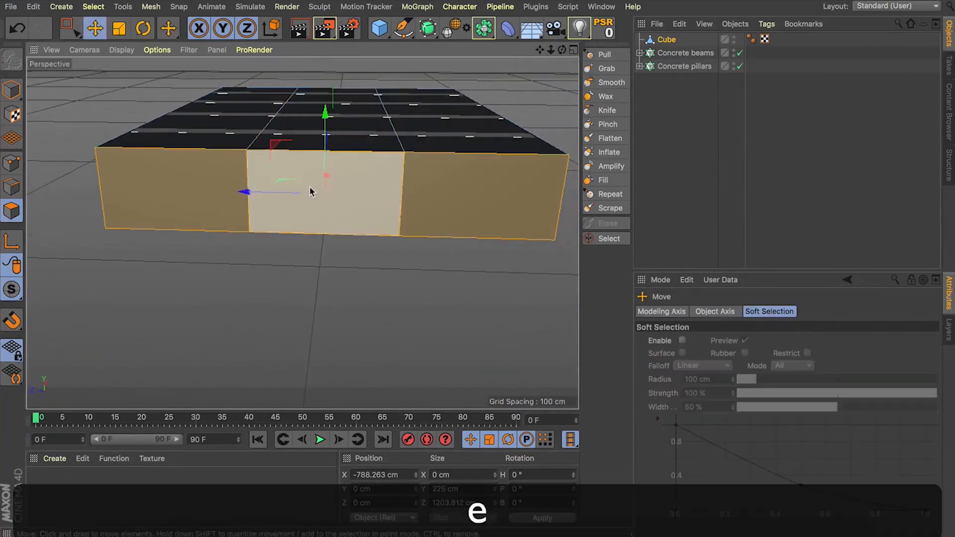
pyautogui.click(313, 193)
pyautogui.moveTo(563, 55); pyautogui.dragTo(563, 48)
pyautogui.press('t')
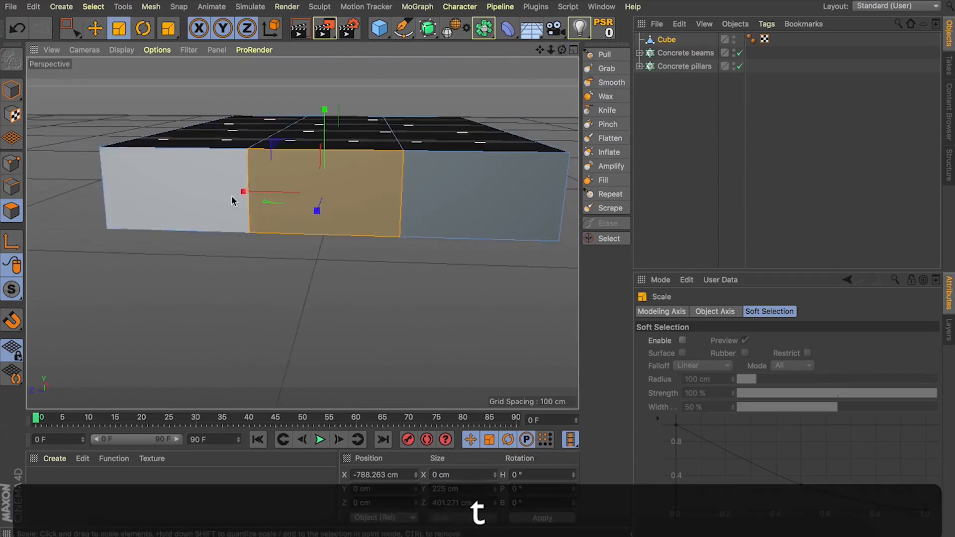
pyautogui.moveTo(245, 192); pyautogui.dragTo(275, 195)
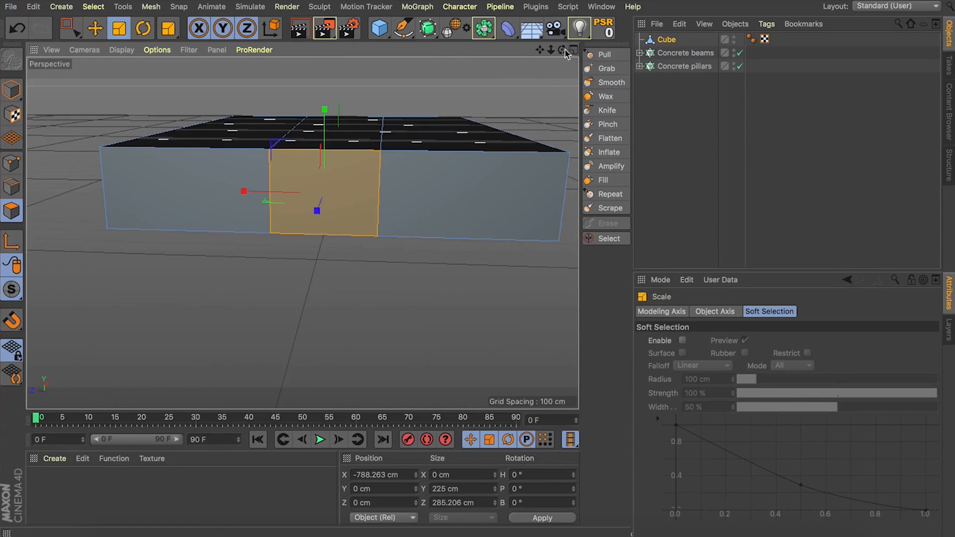
pyautogui.moveTo(561, 50); pyautogui.dragTo(475, 54)
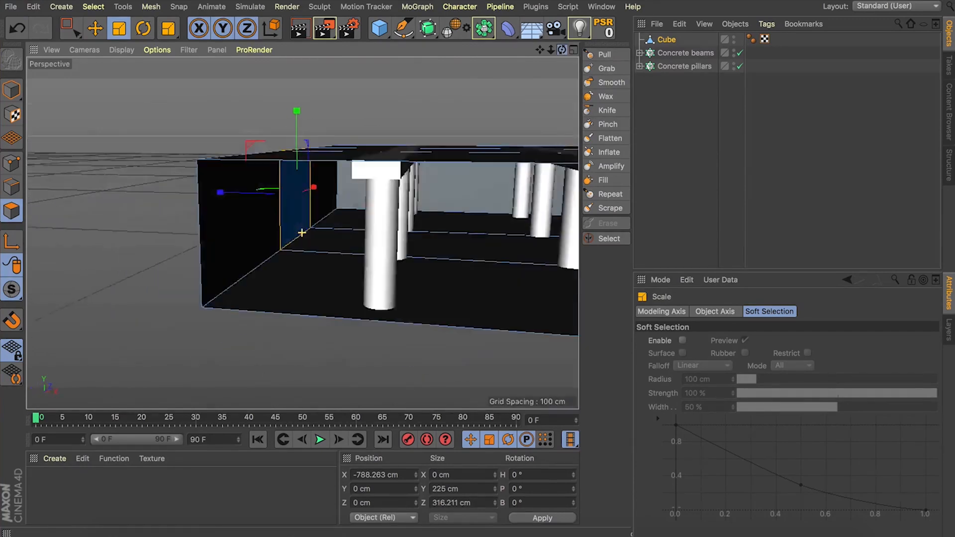
# - Extrude the narrowed middle wall section outward by 350 cm
pyautogui.moveTo(541, 53); pyautogui.dragTo(613, 50)
pyautogui.click(573, 50)
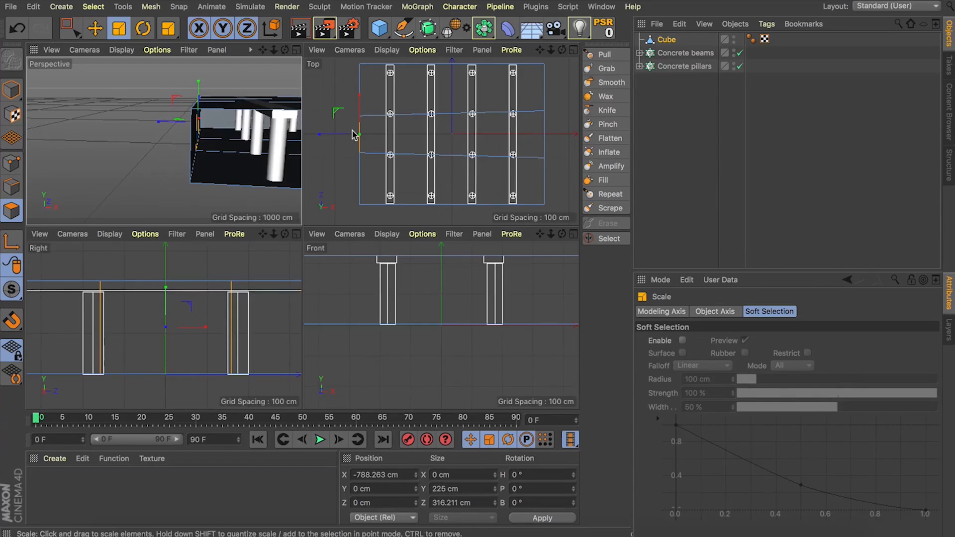
pyautogui.press('d')
pyautogui.moveTo(354, 136); pyautogui.dragTo(398, 137)
pyautogui.moveTo(750, 355); pyautogui.dragTo(704, 355)
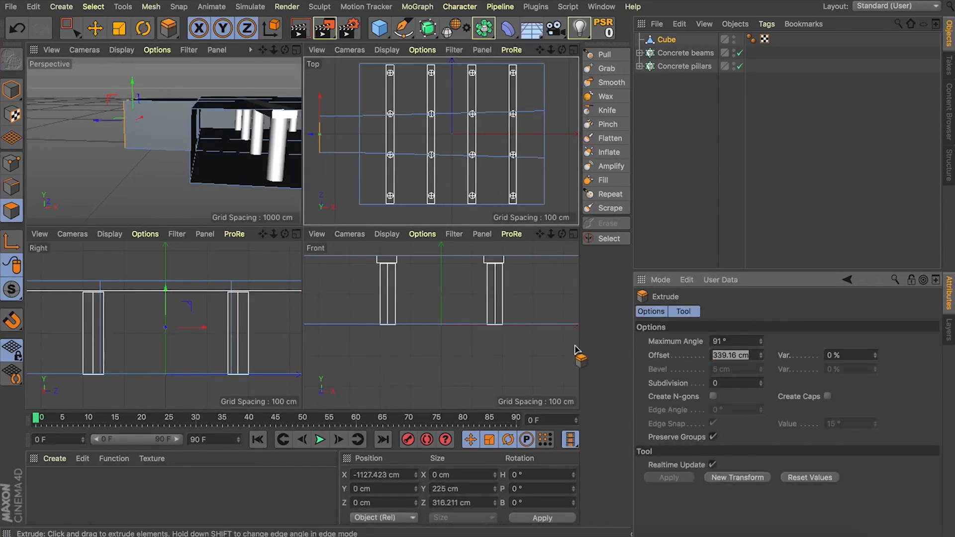
pyautogui.write('350')
pyautogui.press('Return')
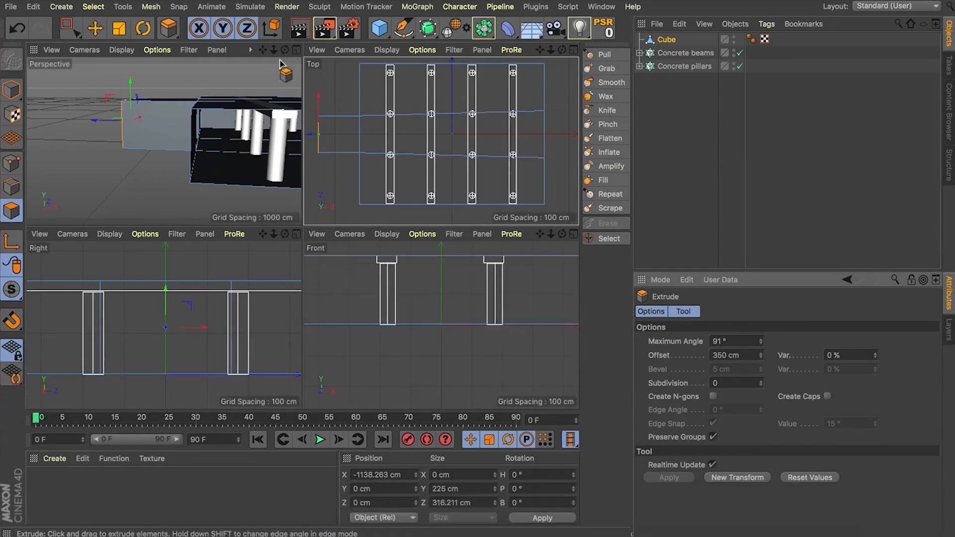
# - Add a camera inside the box, facing the extruded recess along the central aisle, and look through it
pyautogui.click(296, 50)
pyautogui.moveTo(562, 51); pyautogui.dragTo(442, 53)
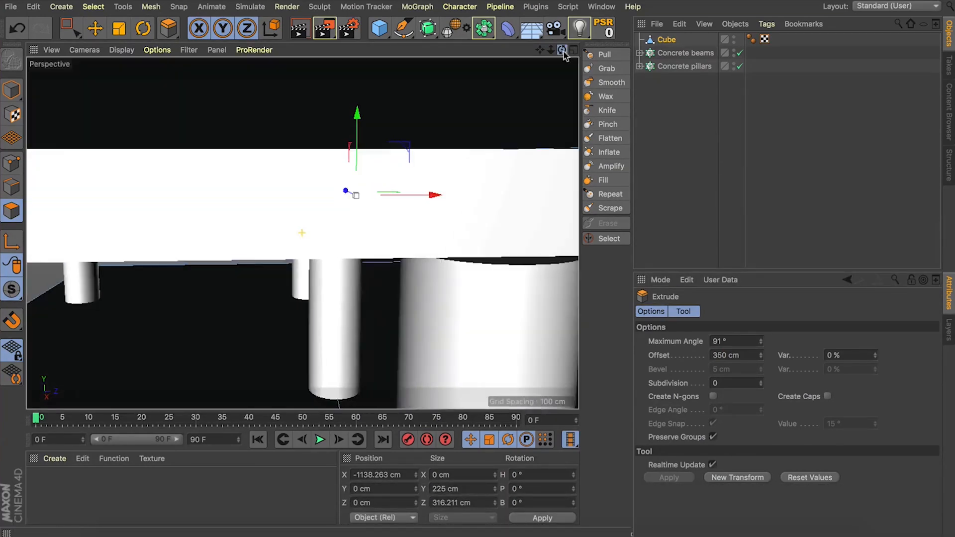
pyautogui.moveTo(540, 50); pyautogui.dragTo(568, 51)
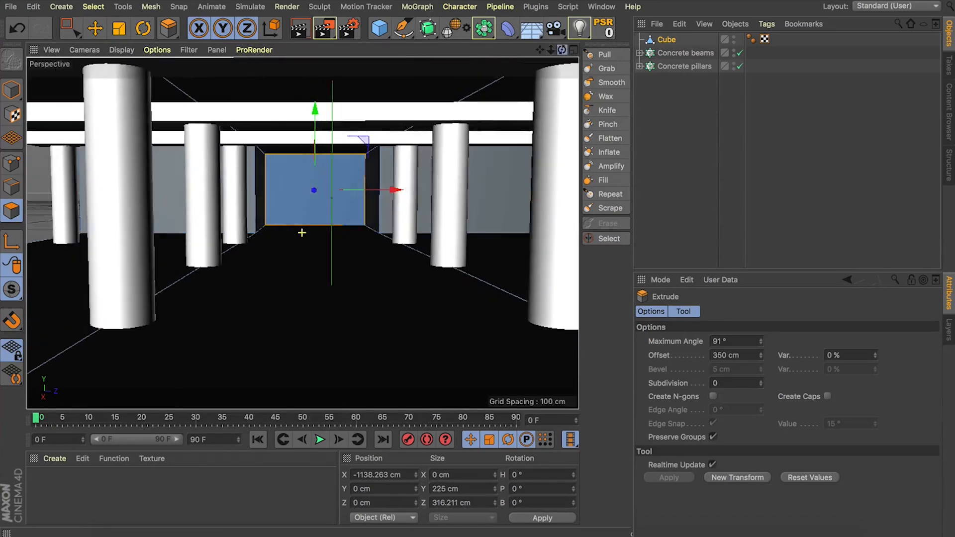
pyautogui.click(556, 28)
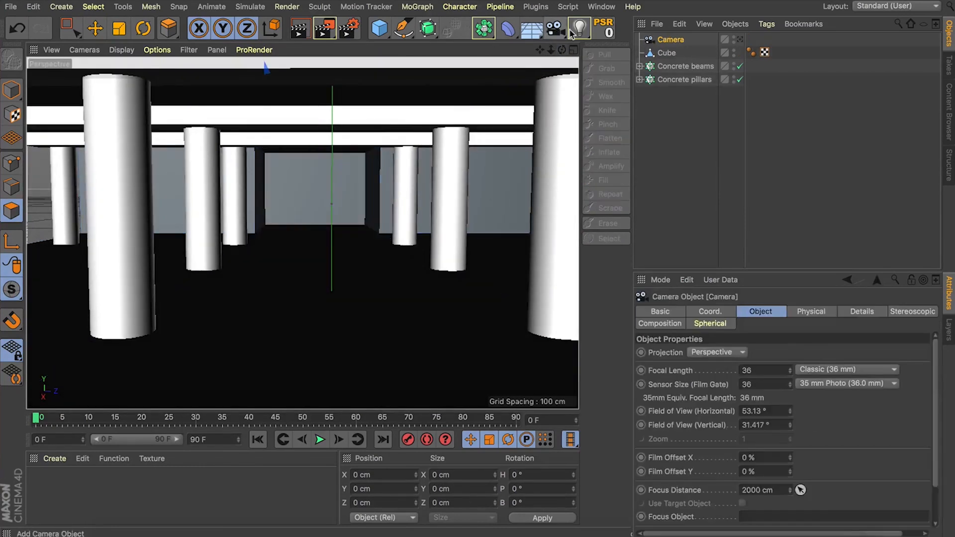
pyautogui.click(739, 40)
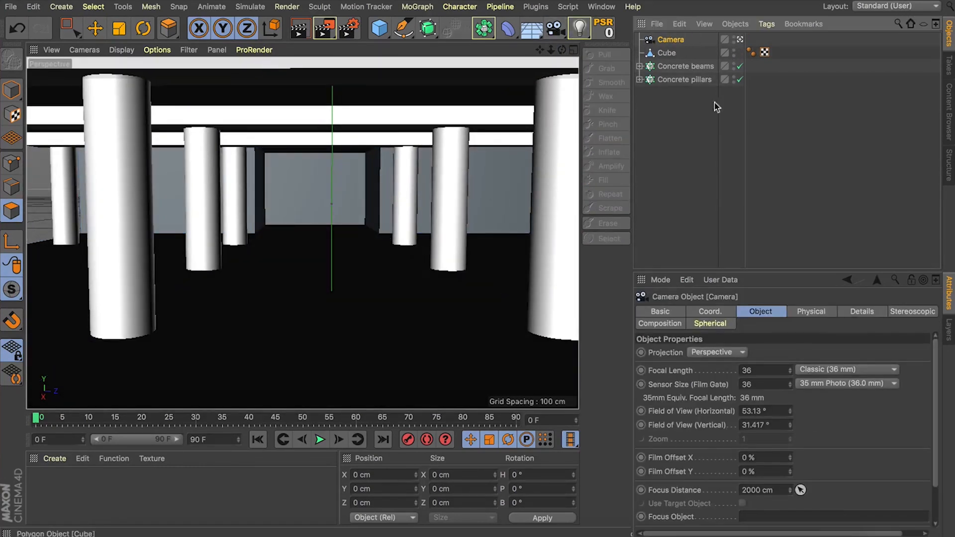
# - Set the camera's focal length to 50 mm and reframe it so the recess sits centred between the pillar rows
pyautogui.click(760, 370)
pyautogui.write('50')
pyautogui.press('Return')
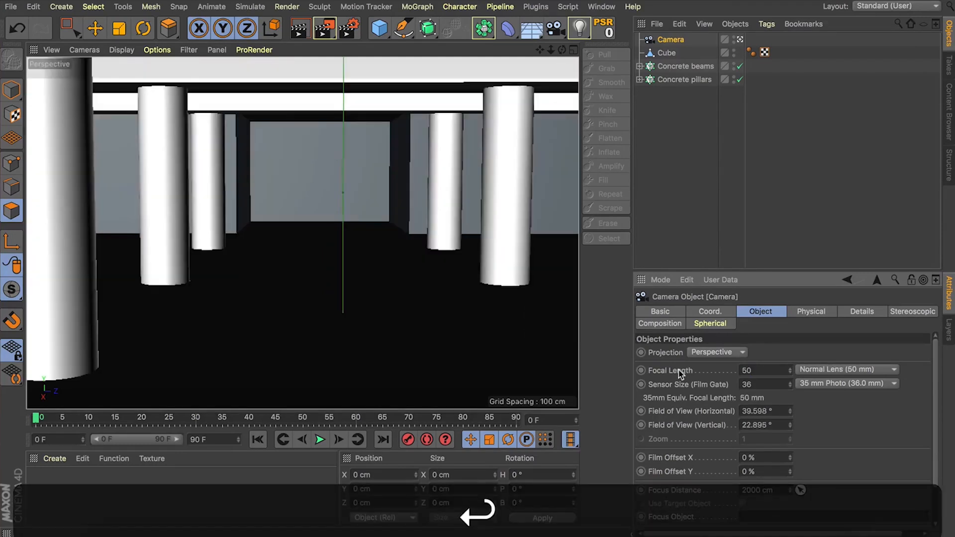
pyautogui.moveTo(541, 50); pyautogui.dragTo(572, 41)
pyautogui.moveTo(551, 50)
pyautogui.mouseDown()
pyautogui.moveTo(532, 50)
pyautogui.moveTo(551, 49)
pyautogui.moveTo(558, 65)
pyautogui.moveTo(540, 52)
pyautogui.moveTo(562, 41)
pyautogui.moveTo(552, 62)
pyautogui.mouseUp()
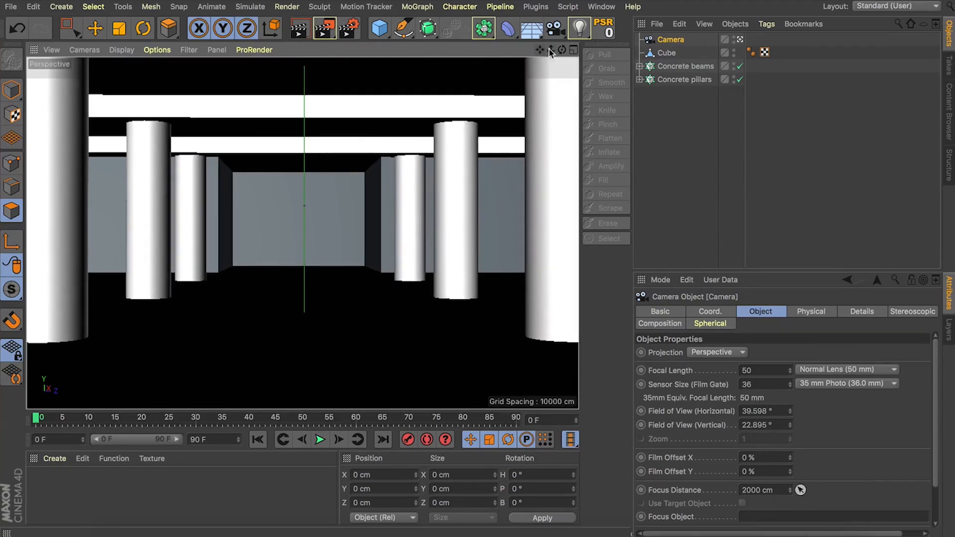
# - Lock the camera's position, scale and rotation with a Protection tag
pyautogui.click(766, 24)
pyautogui.moveTo(802, 44)
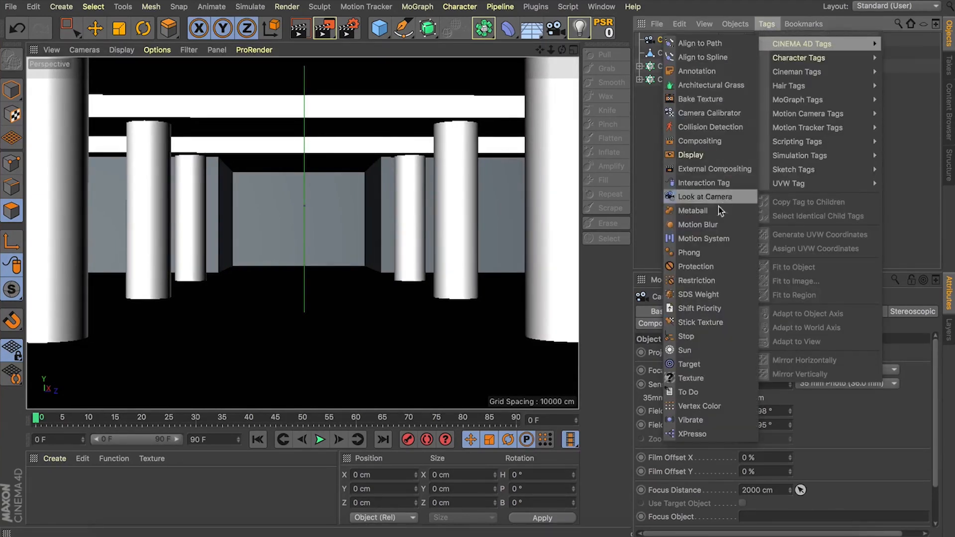
pyautogui.click(702, 266)
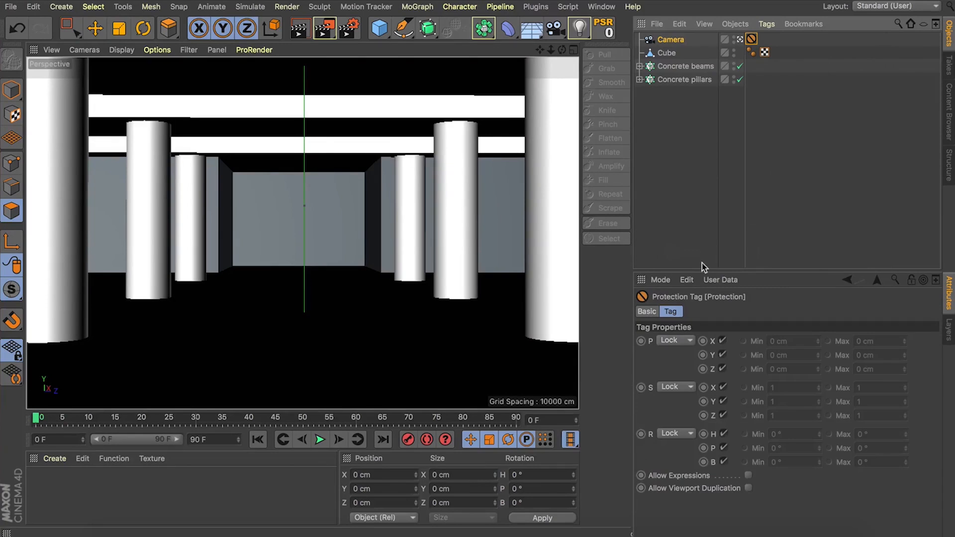
pyautogui.click(696, 117)
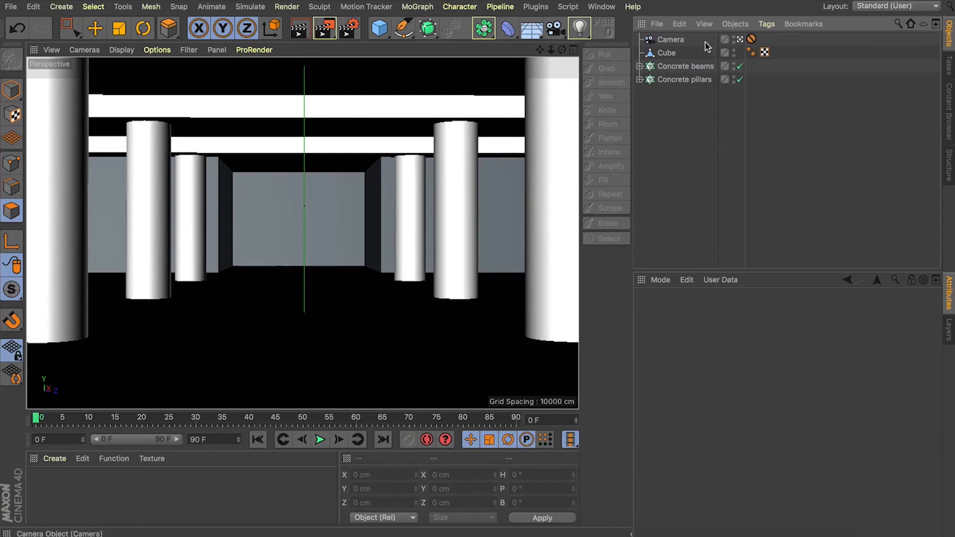
# - Leave the camera view and move the extruded passage's end face 200 cm down and 100 cm further outward along X
pyautogui.click(667, 53)
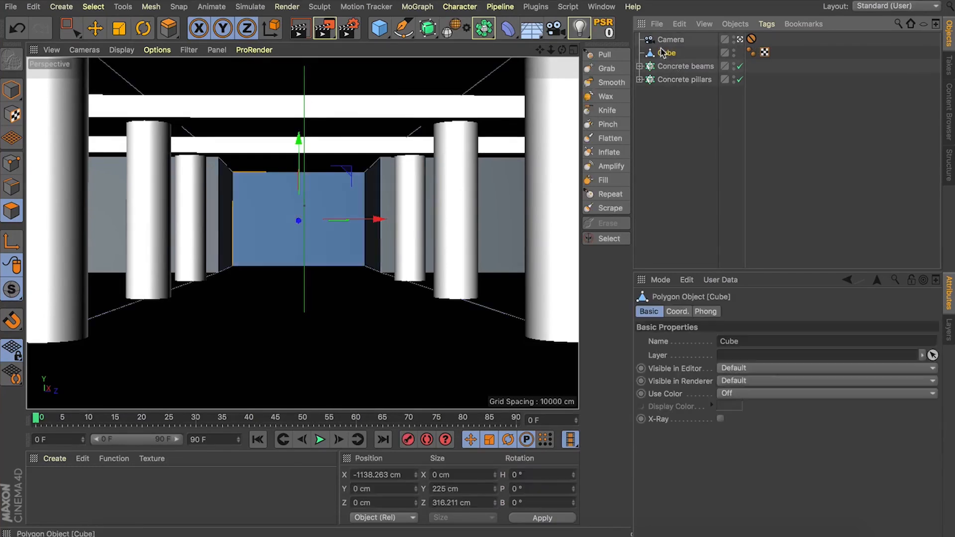
pyautogui.click(740, 40)
pyautogui.moveTo(551, 51); pyautogui.dragTo(567, 53)
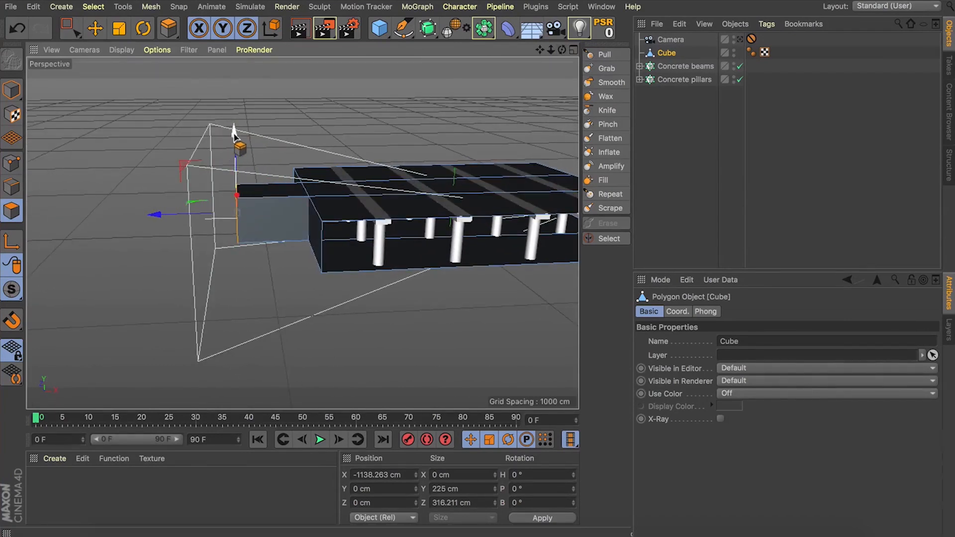
pyautogui.moveTo(233, 128); pyautogui.dragTo(233, 144)
pyautogui.moveTo(234, 158); pyautogui.dragTo(234, 175)
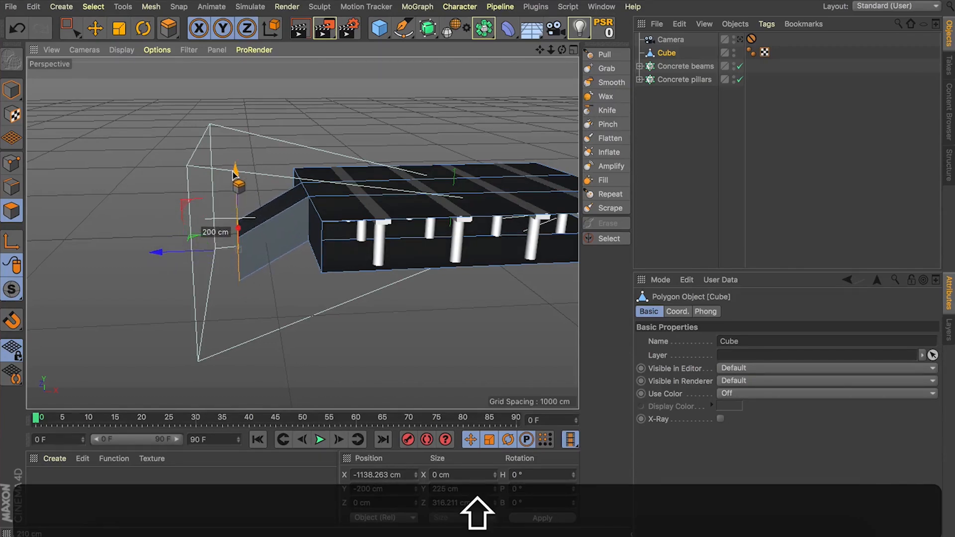
pyautogui.moveTo(567, 55); pyautogui.dragTo(556, 73)
pyautogui.keyDown('shift'); pyautogui.moveTo(202, 253); pyautogui.dragTo(184, 256); pyautogui.keyUp('shift')
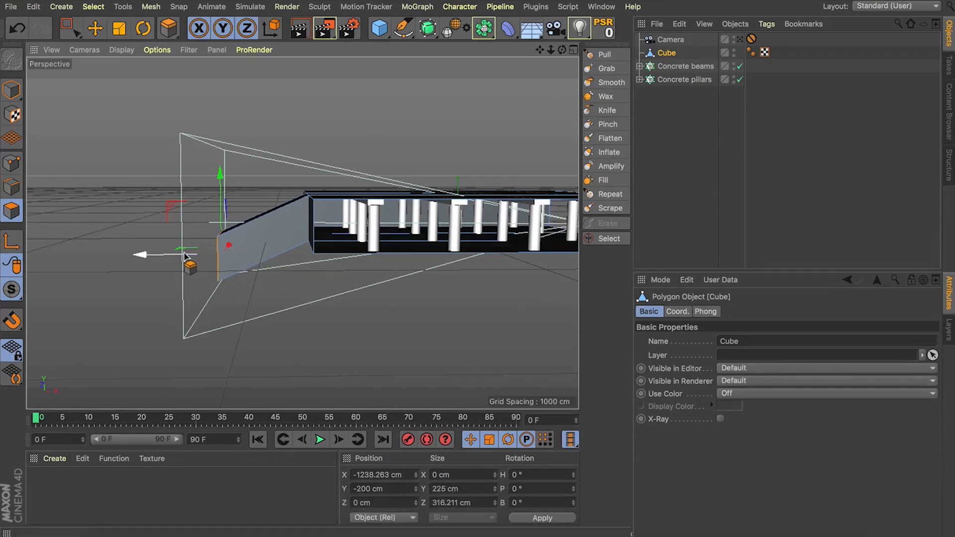
# - Extrude the lowered end face of the sloped passage outward by about 715 cm
pyautogui.moveTo(562, 50); pyautogui.dragTo(641, 62)
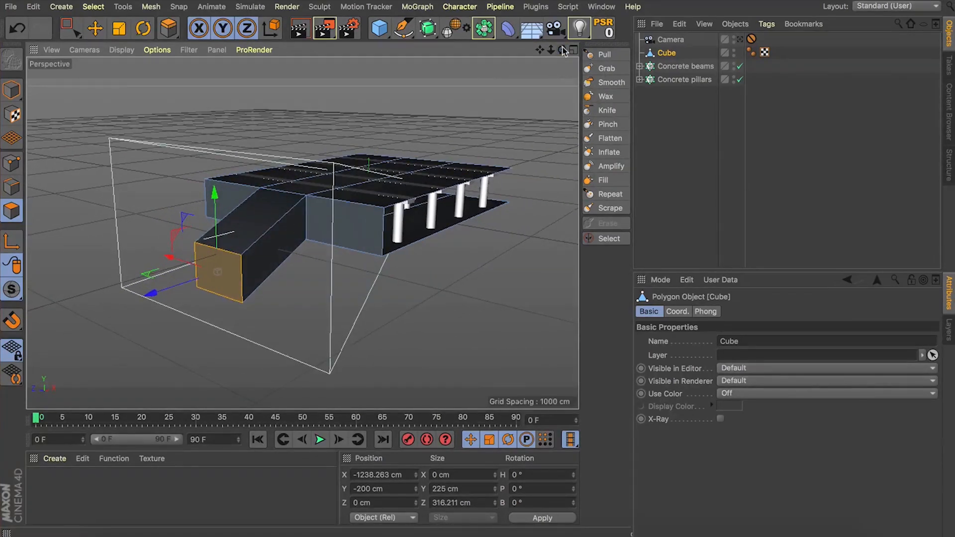
pyautogui.press('d')
pyautogui.moveTo(265, 310); pyautogui.dragTo(420, 311)
# - Select both long side faces of the lower section and extrude them outward by about 387 cm
pyautogui.moveTo(562, 50)
pyautogui.mouseDown()
pyautogui.moveTo(611, 53)
pyautogui.moveTo(566, 53)
pyautogui.mouseUp()
pyautogui.press('e')
pyautogui.click(324, 327)
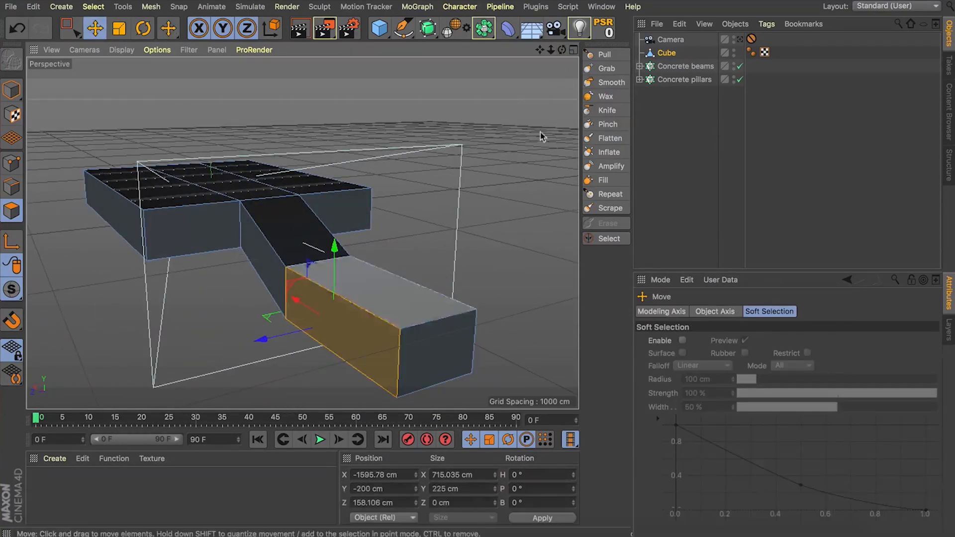
pyautogui.moveTo(562, 50); pyautogui.dragTo(450, 56)
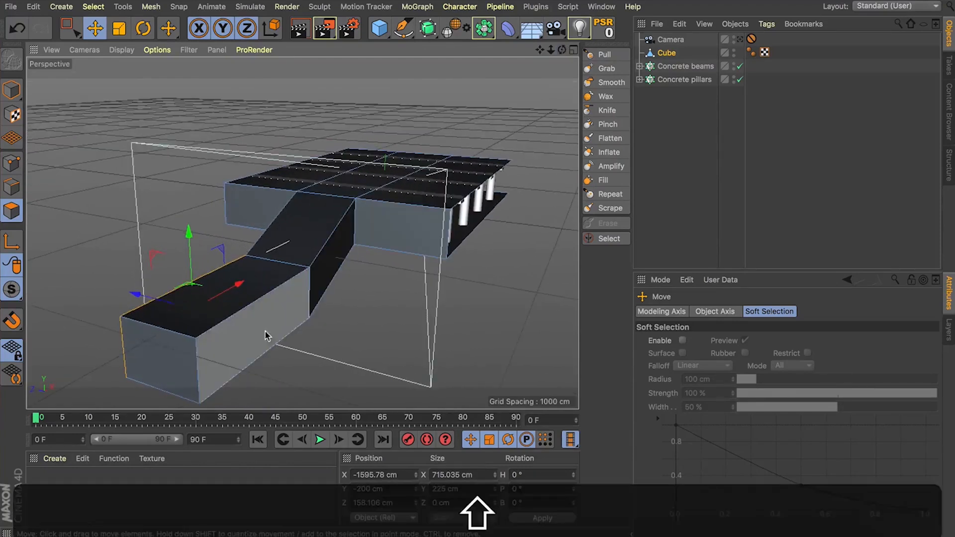
pyautogui.keyDown('shift'); pyautogui.click(275, 330); pyautogui.keyUp('shift')
pyautogui.hotkey('shift', 'd')
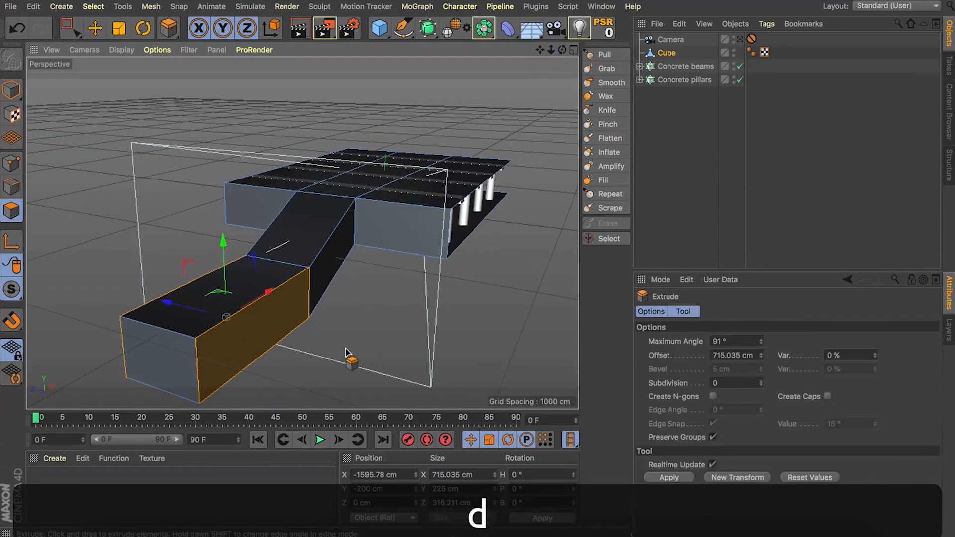
pyautogui.moveTo(347, 352); pyautogui.dragTo(413, 355)
pyautogui.moveTo(562, 50)
pyautogui.mouseDown()
pyautogui.moveTo(621, 52)
pyautogui.moveTo(386, 37)
pyautogui.moveTo(497, 37)
pyautogui.moveTo(435, 40)
pyautogui.moveTo(467, 34)
pyautogui.moveTo(566, 53)
pyautogui.mouseUp()
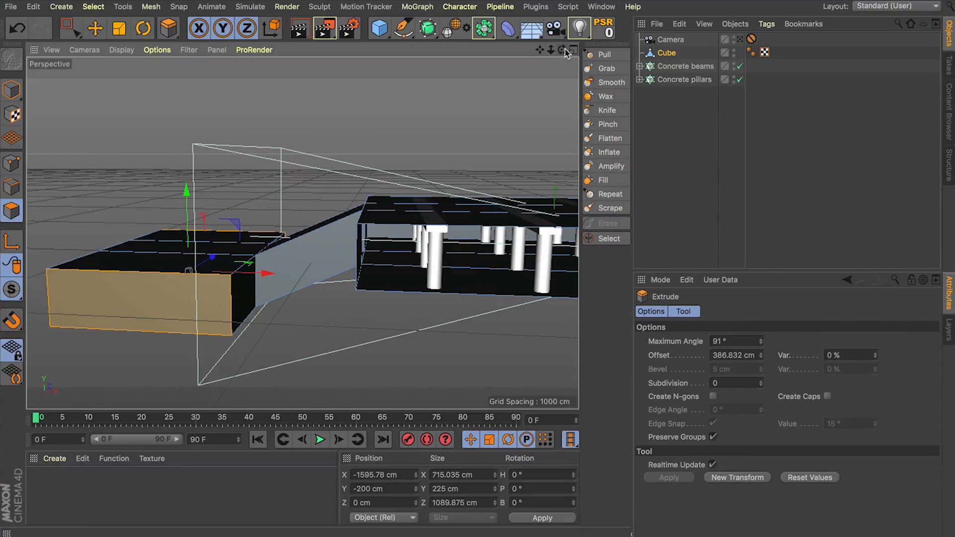
# - Check the camera view, then add a cube and move it along X to the entrance of the sloped passage
pyautogui.click(740, 38)
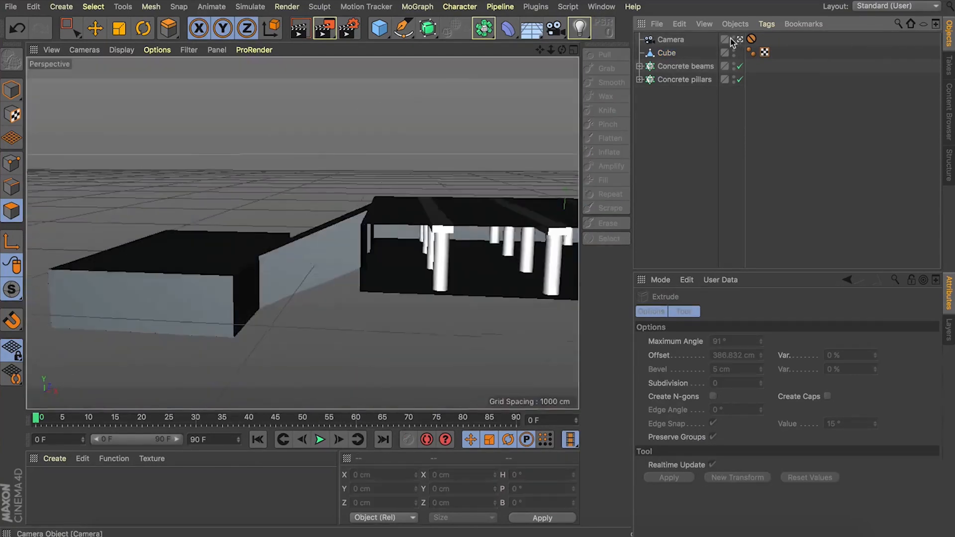
pyautogui.moveTo(551, 50); pyautogui.dragTo(403, 50)
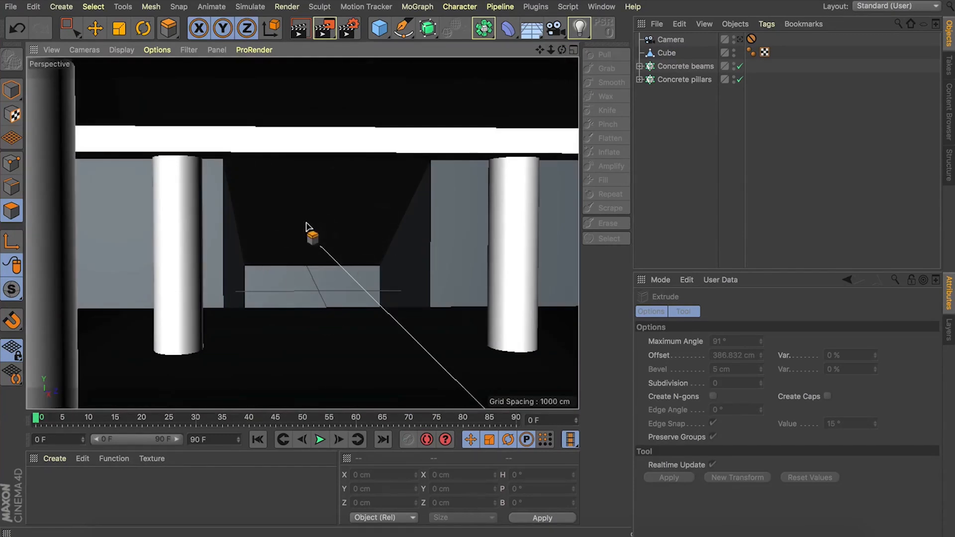
pyautogui.click(379, 28)
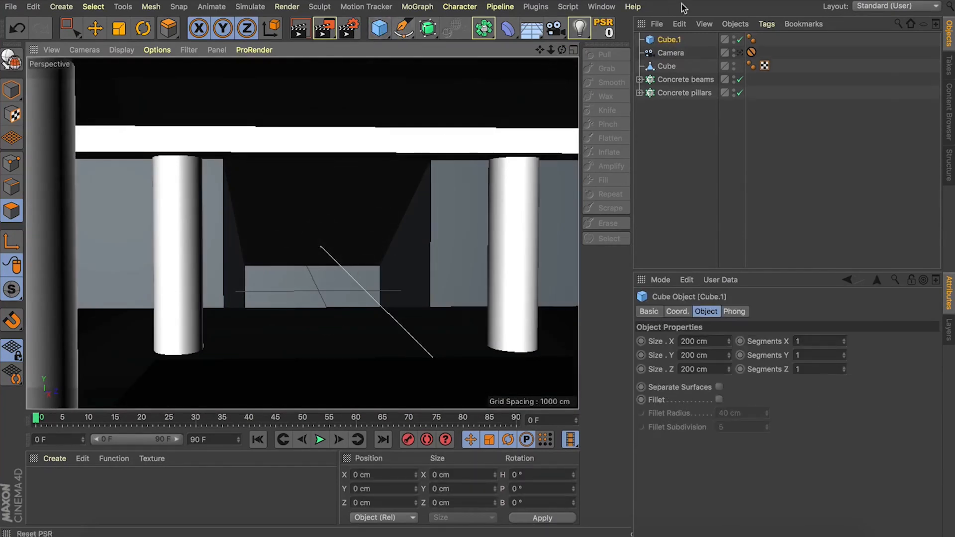
pyautogui.middleClick(576, 105)
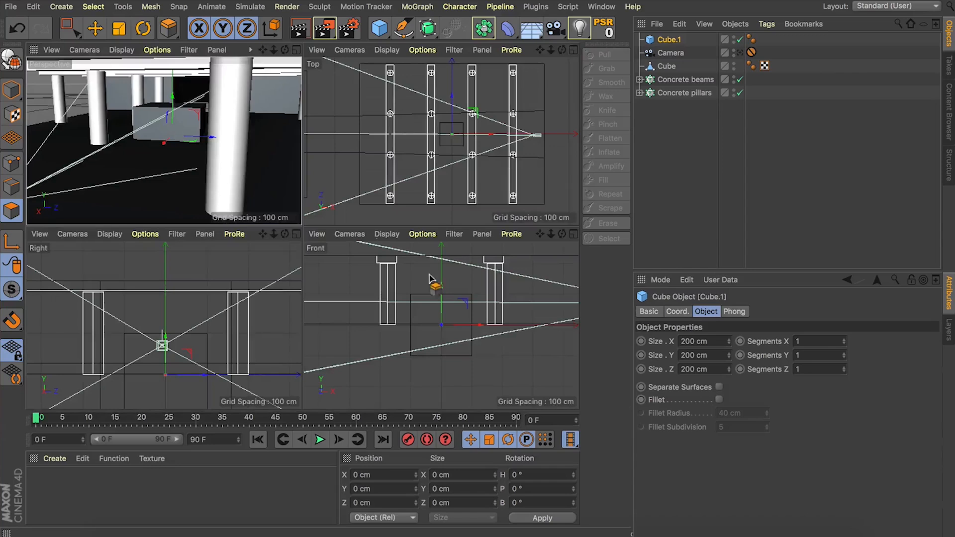
pyautogui.press('s')
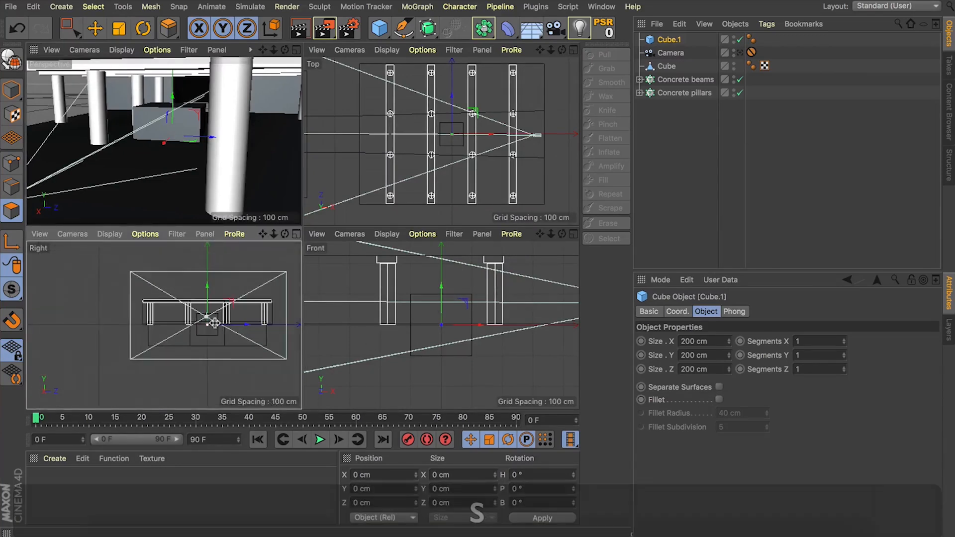
pyautogui.scroll(-3, 453, 318)
pyautogui.moveTo(454, 320); pyautogui.dragTo(384, 325)
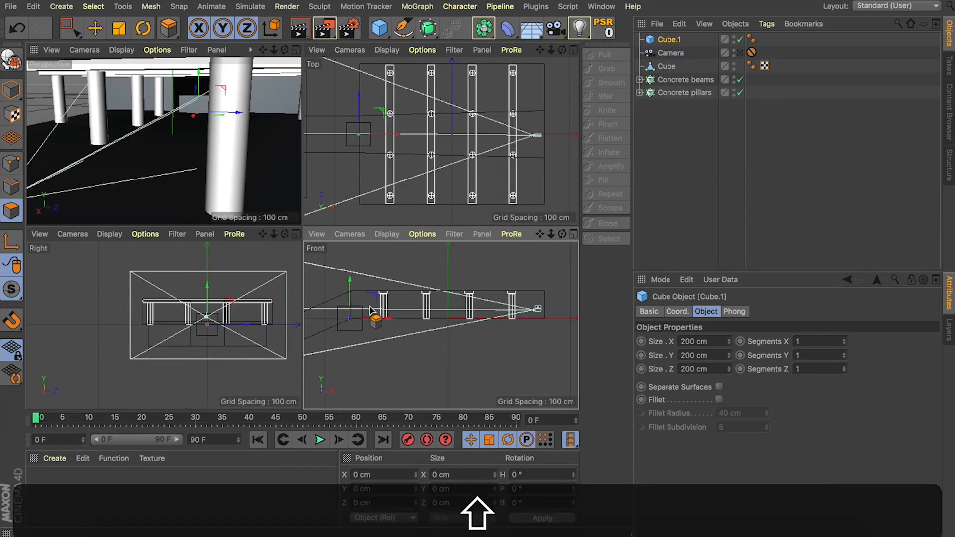
# - Set the new cube's size to 20 cm on X and 60 cm on Y
pyautogui.moveTo(729, 341); pyautogui.dragTo(729, 425)
pyautogui.doubleClick(692, 341)
pyautogui.write('20')
pyautogui.press('Return')
pyautogui.moveTo(729, 355); pyautogui.dragTo(728, 413)
pyautogui.write('80')
pyautogui.press('Return')
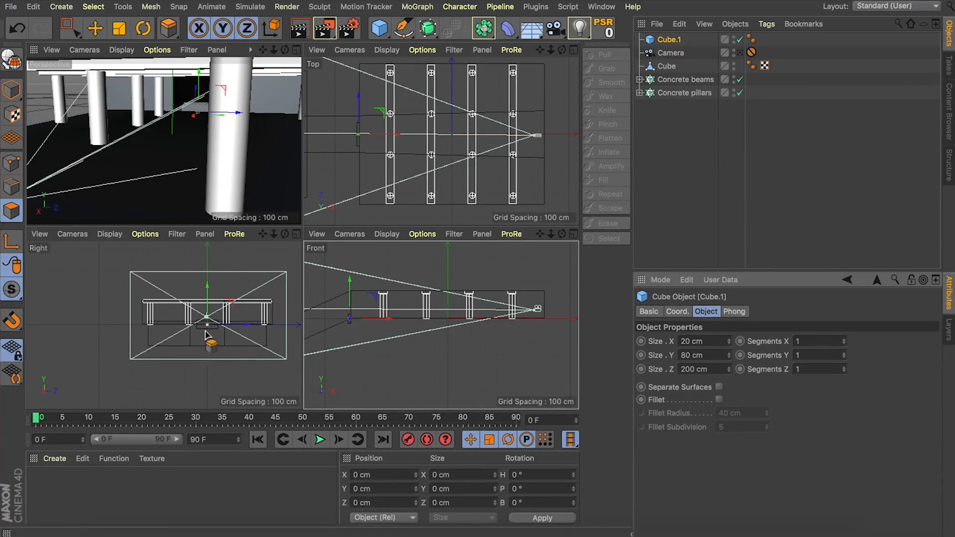
pyautogui.scroll(5, 213, 329)
pyautogui.moveTo(729, 356); pyautogui.dragTo(645, 354)
pyautogui.write('60')
pyautogui.press('Return')
# - Raise the block vertically so it sits in the upper part of the sloped passage's entrance
pyautogui.scroll(-3, 175, 302)
pyautogui.moveTo(185, 258); pyautogui.dragTo(190, 250)
pyautogui.click(295, 51)
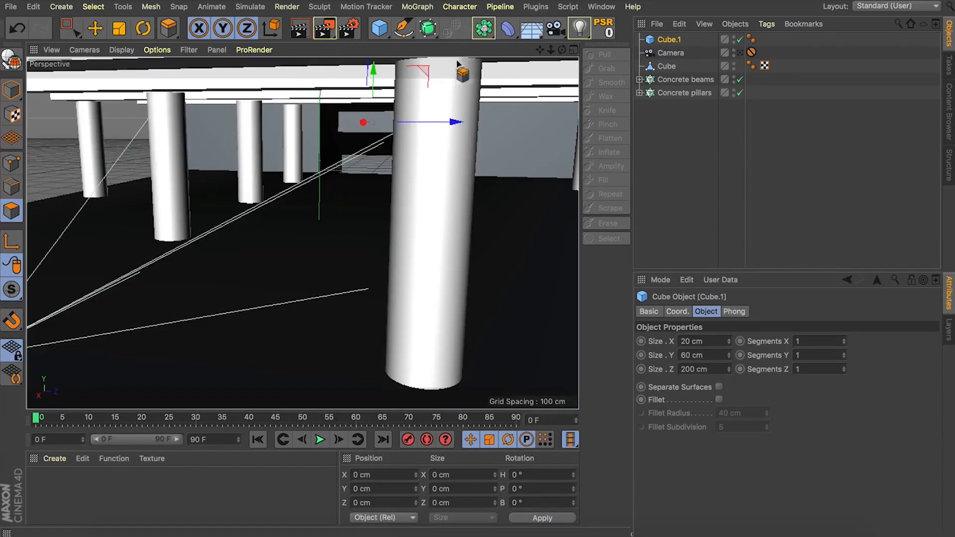
pyautogui.moveTo(563, 51); pyautogui.dragTo(608, 52)
pyautogui.scroll(5, 325, 165)
pyautogui.press('s')
pyautogui.moveTo(297, 165)
pyautogui.mouseDown()
pyautogui.moveTo(314, 127)
pyautogui.moveTo(309, 153)
pyautogui.mouseUp()
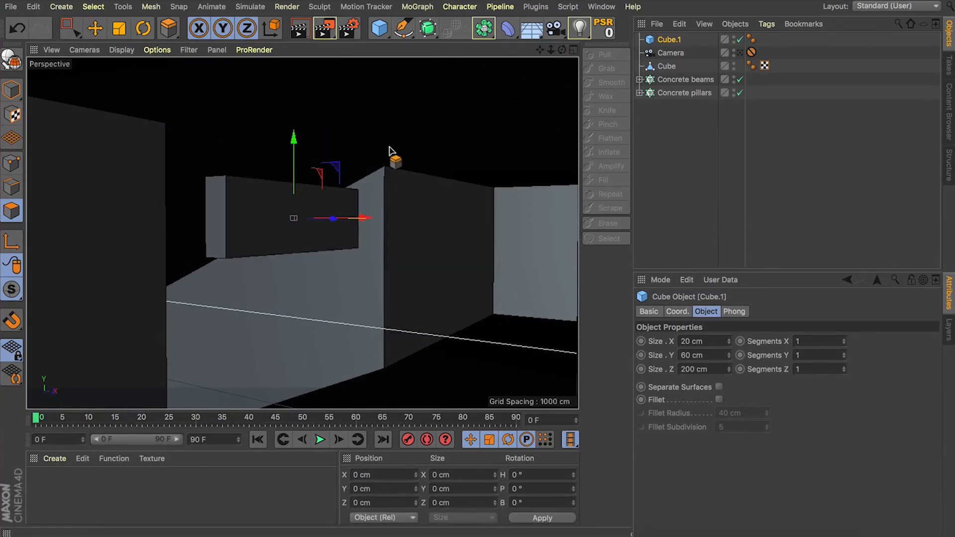
# - Look through the scene camera and raise the entrance block slightly
pyautogui.moveTo(562, 50); pyautogui.dragTo(588, 49)
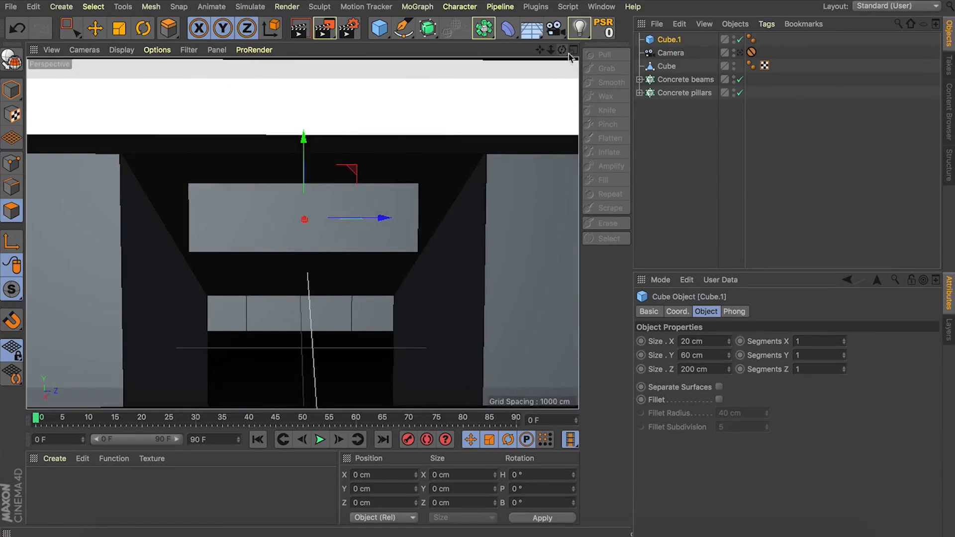
pyautogui.press('a')
pyautogui.click(740, 52)
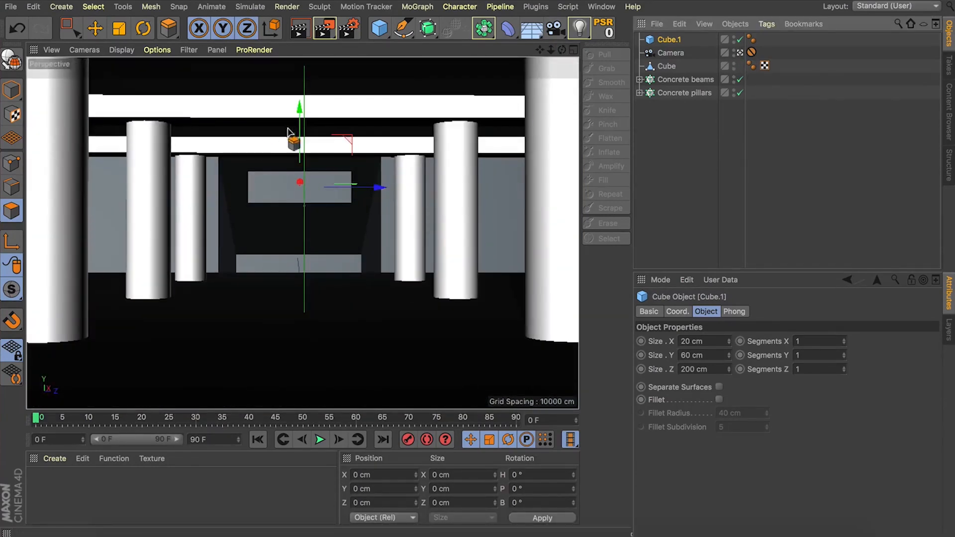
pyautogui.moveTo(299, 126); pyautogui.dragTo(302, 124)
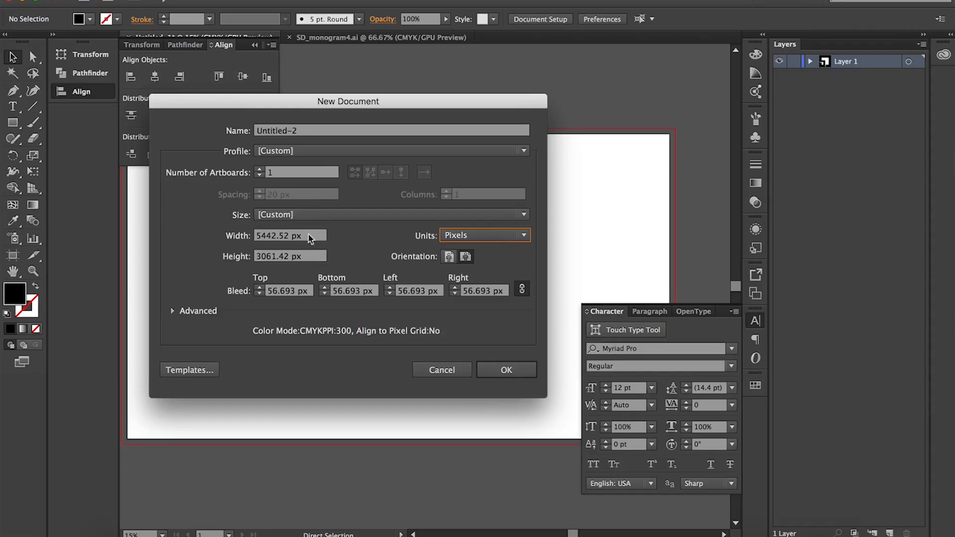
# - Switch to Illustrator and create a new document 1920 px wide and 1080 px high
pyautogui.click(303, 235)
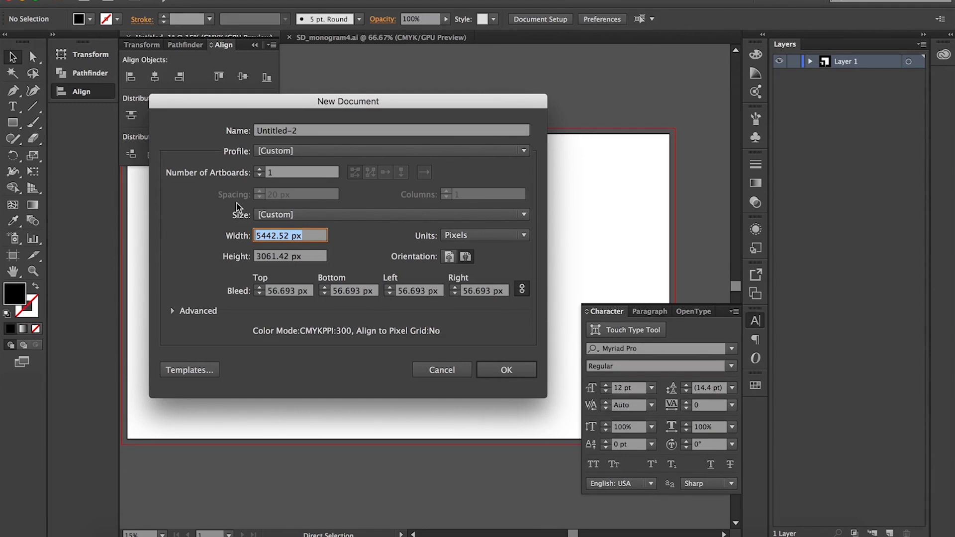
pyautogui.write('1920')
pyautogui.press('Tab')
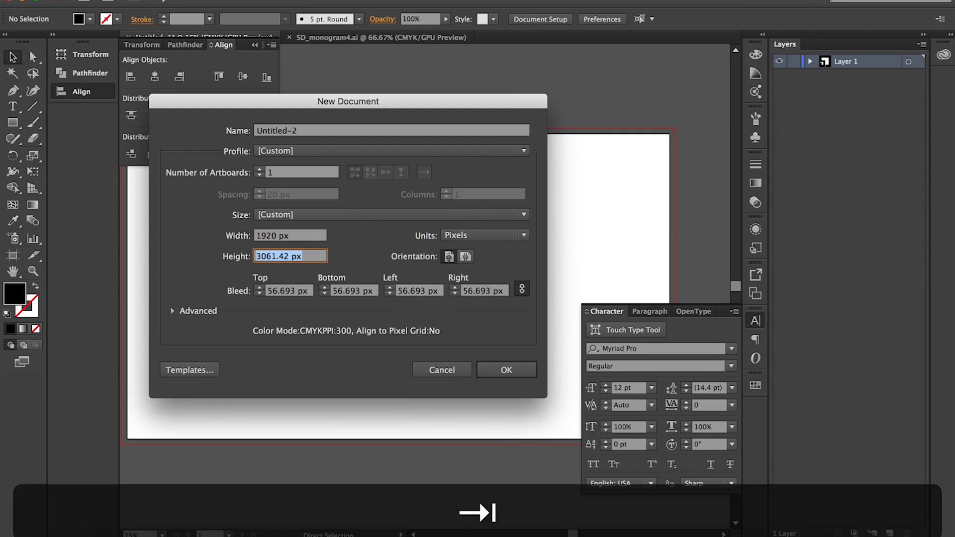
pyautogui.write('1080')
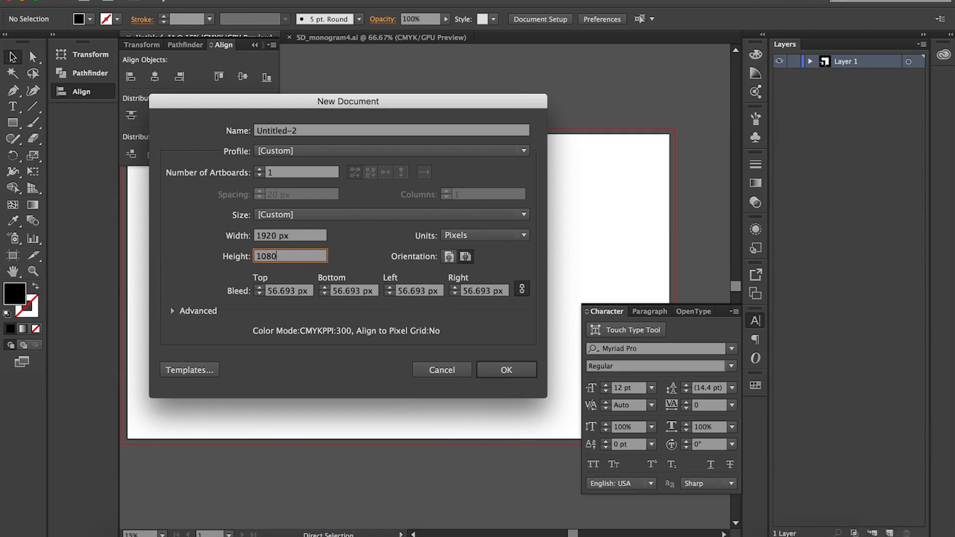
pyautogui.press('Return')
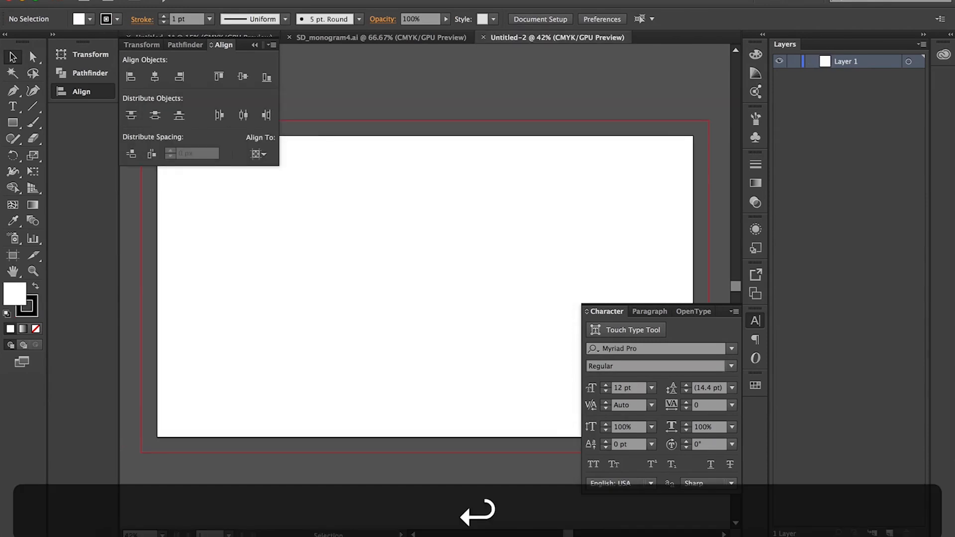
# - Copy the monogram group from SD_monogram4.ai into the new document and enlarge it about its centre
pyautogui.click(314, 38)
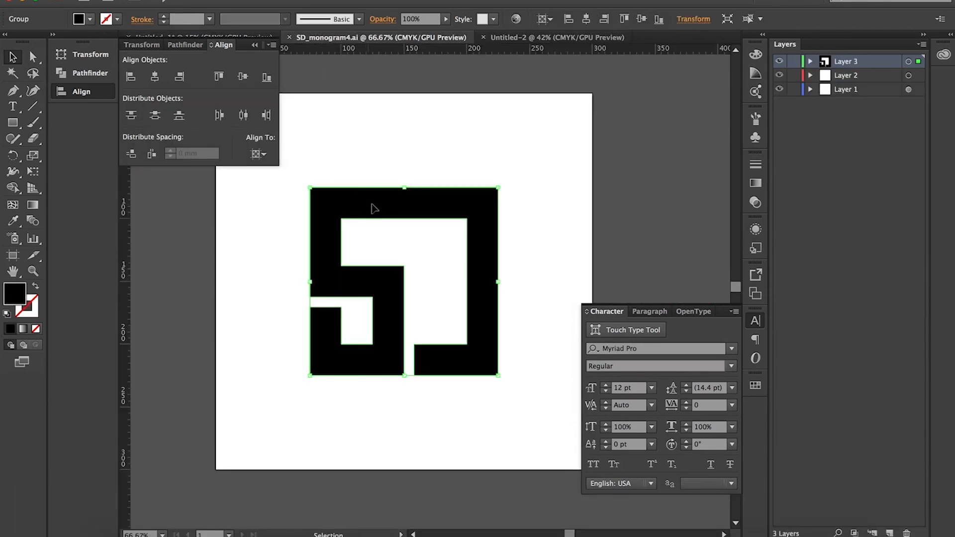
pyautogui.press('super+c')
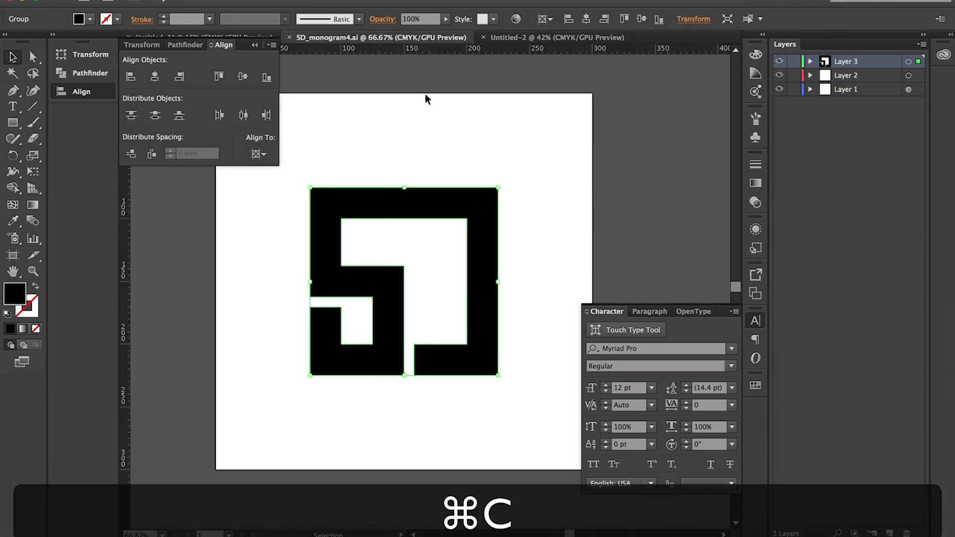
pyautogui.click(520, 39)
pyautogui.press('super+v')
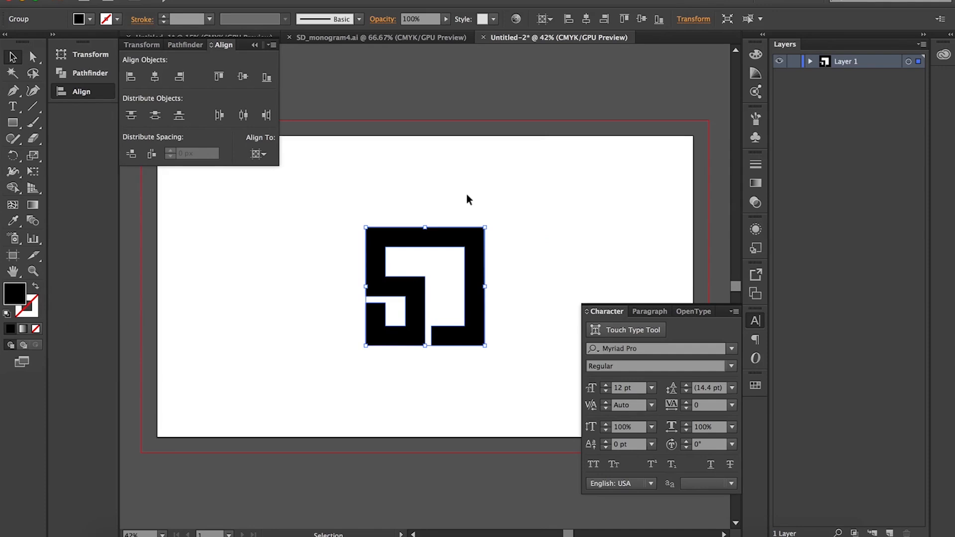
pyautogui.moveTo(485, 228); pyautogui.dragTo(521, 197)
pyautogui.click(539, 166)
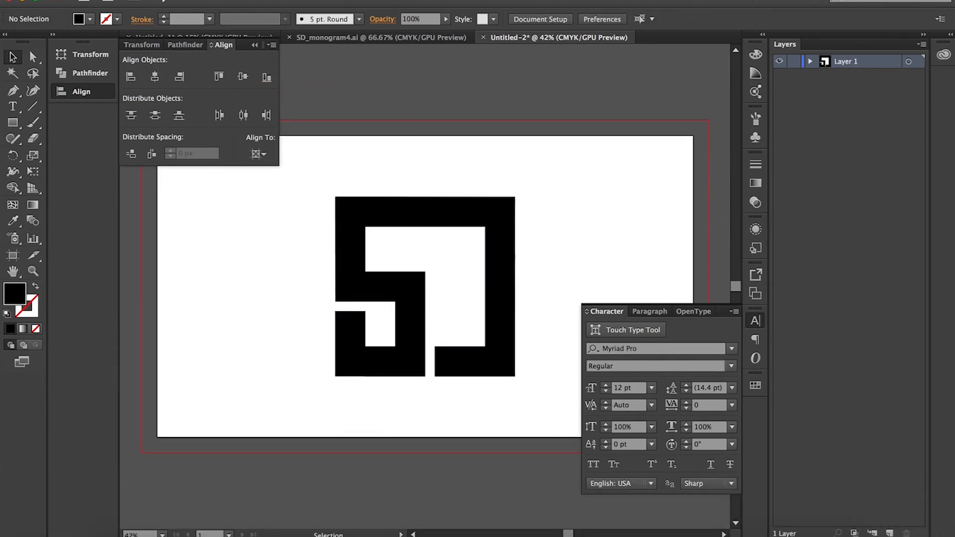
# - Export the artboard as a PNG named SD-logo with Use Artboards enabled, 600 ppi resolution and a transparent background
pyautogui.click(114, 0)
pyautogui.moveTo(144, 194)
pyautogui.click(308, 207)
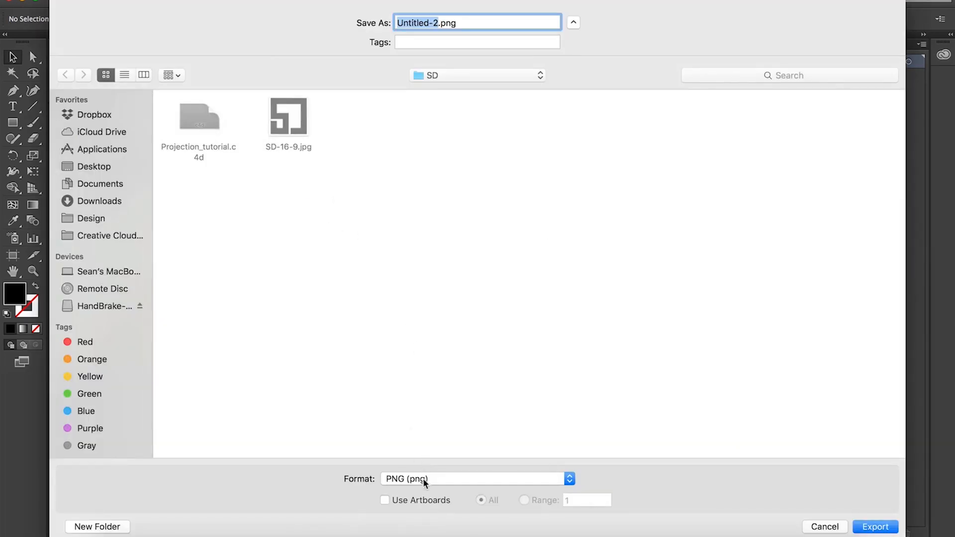
pyautogui.click(385, 500)
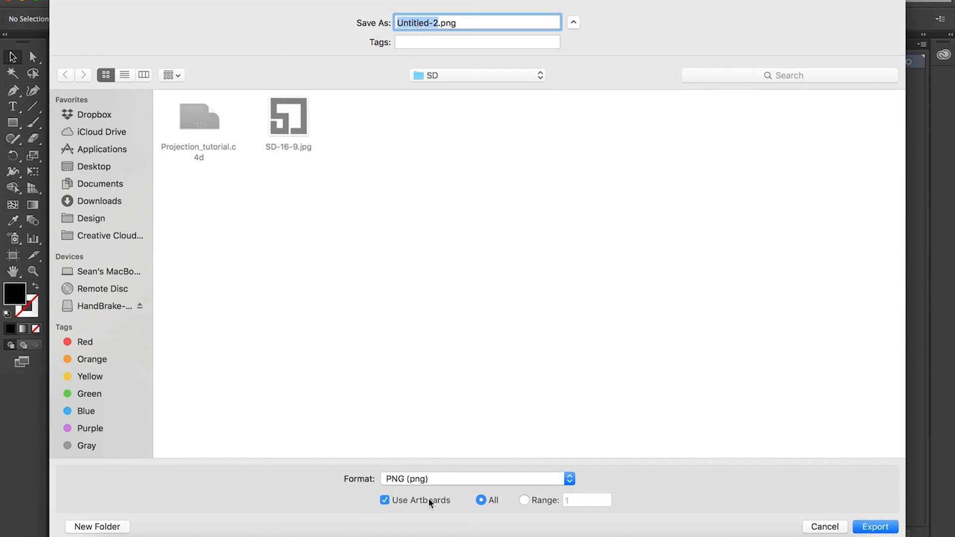
pyautogui.write('SD-logo')
pyautogui.press('Return')
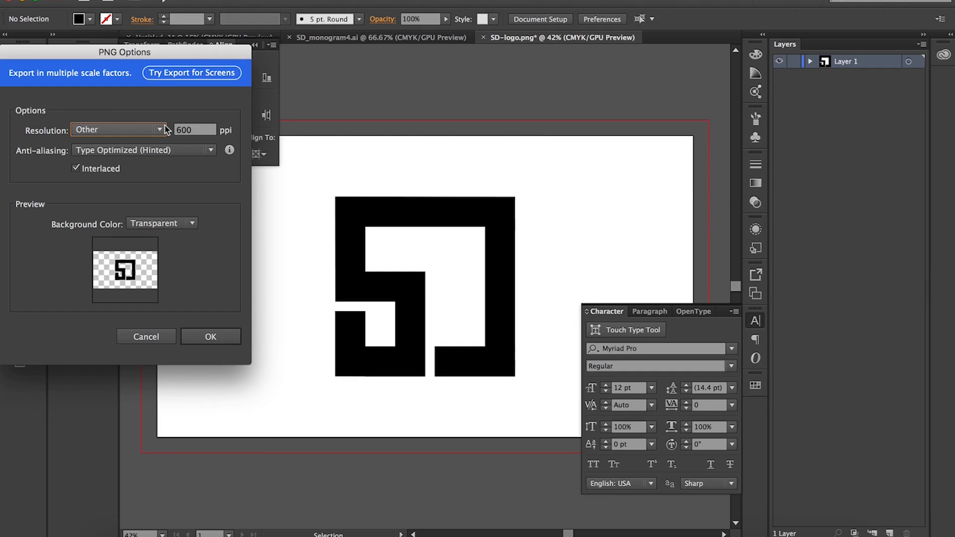
pyautogui.click(211, 338)
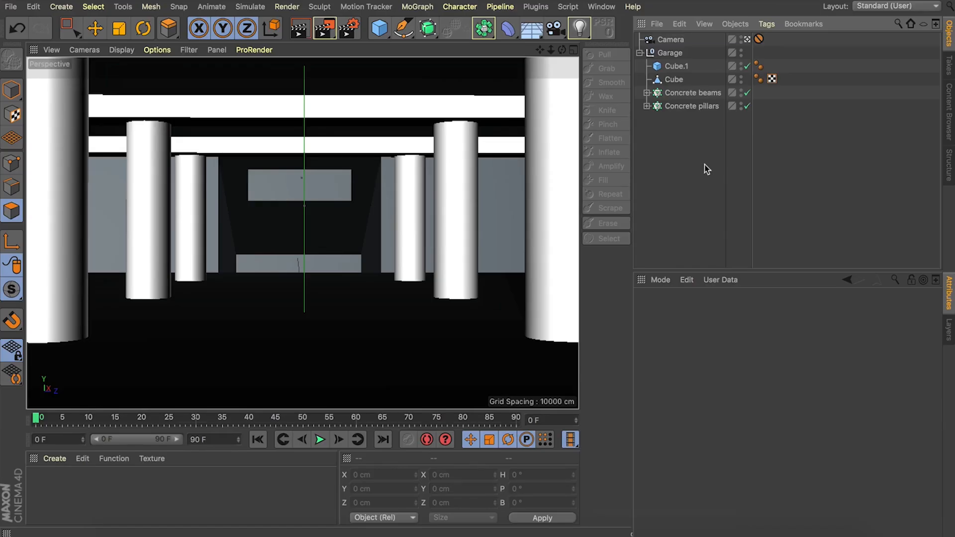
# - Switch to Cinema 4D, duplicate the camera and add a Camera Calibrator tag to the active copy
pyautogui.click(670, 40)
pyautogui.press('super+v')
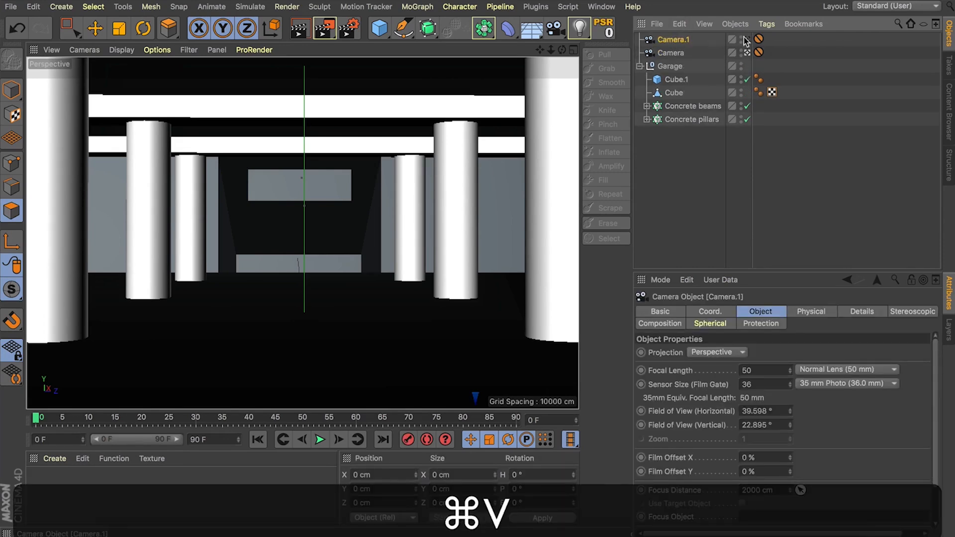
pyautogui.click(766, 25)
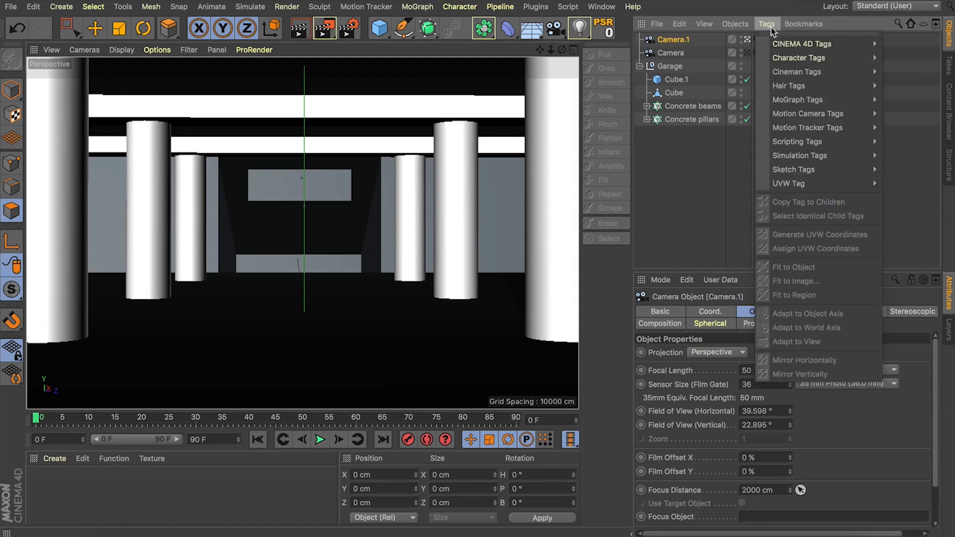
pyautogui.moveTo(780, 45)
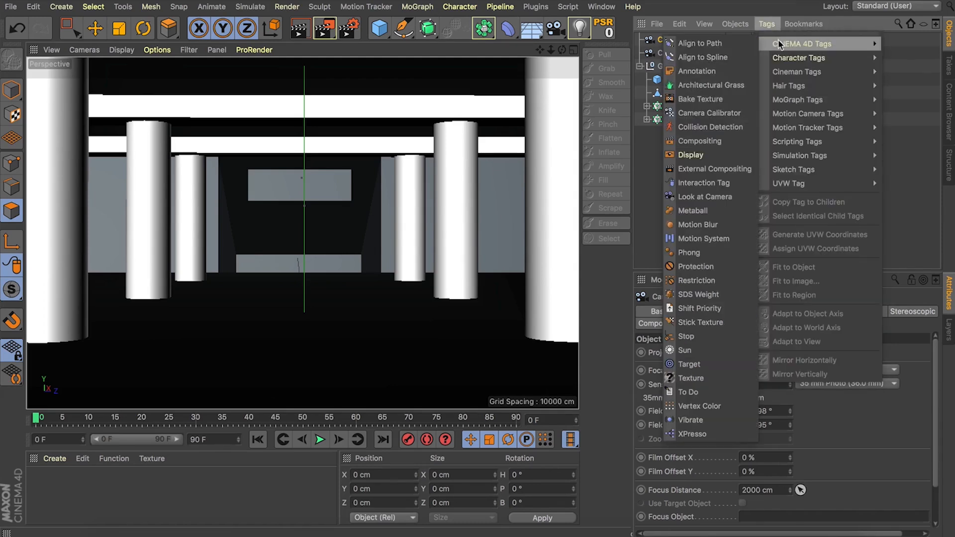
pyautogui.click(706, 114)
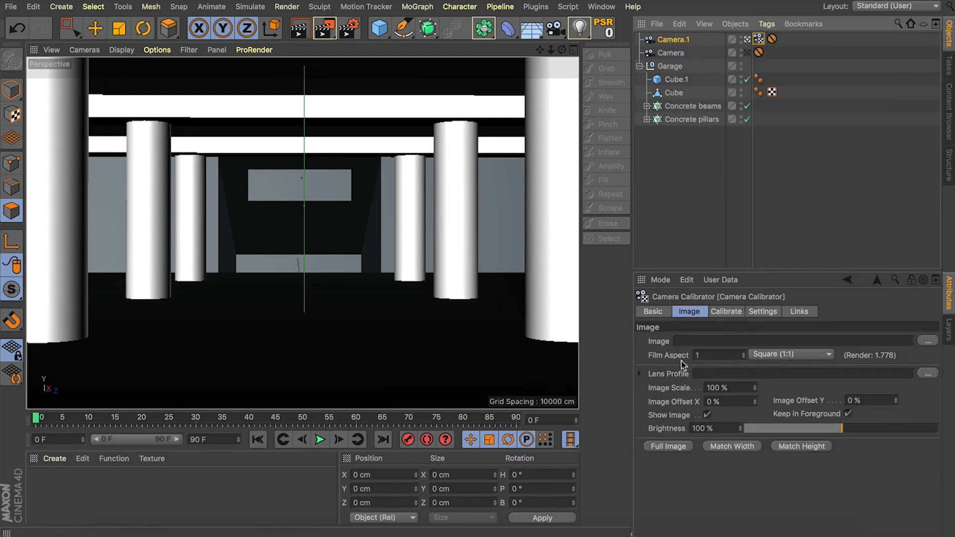
# - Load SD-logo-01.png as the Camera Calibrator's image
pyautogui.click(928, 342)
pyautogui.click(263, 104)
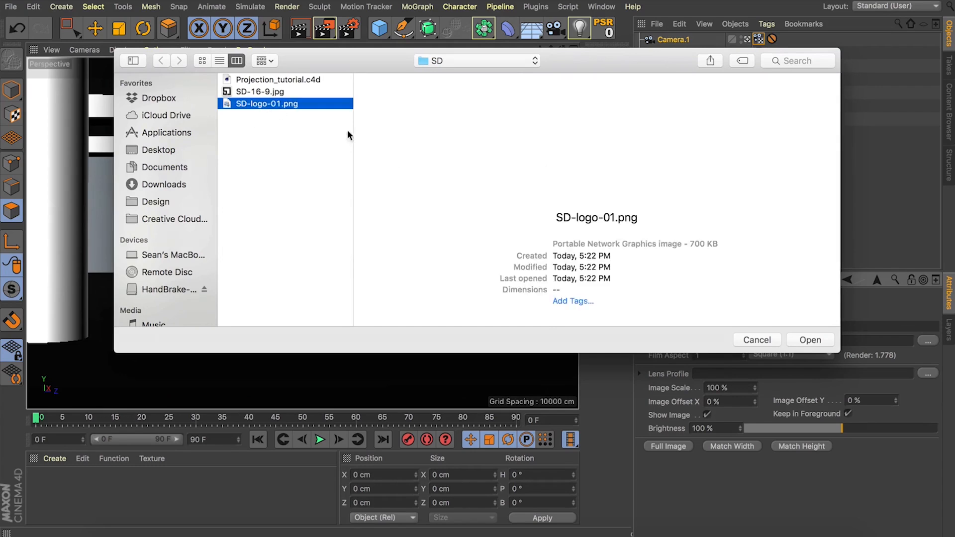
pyautogui.press('Return')
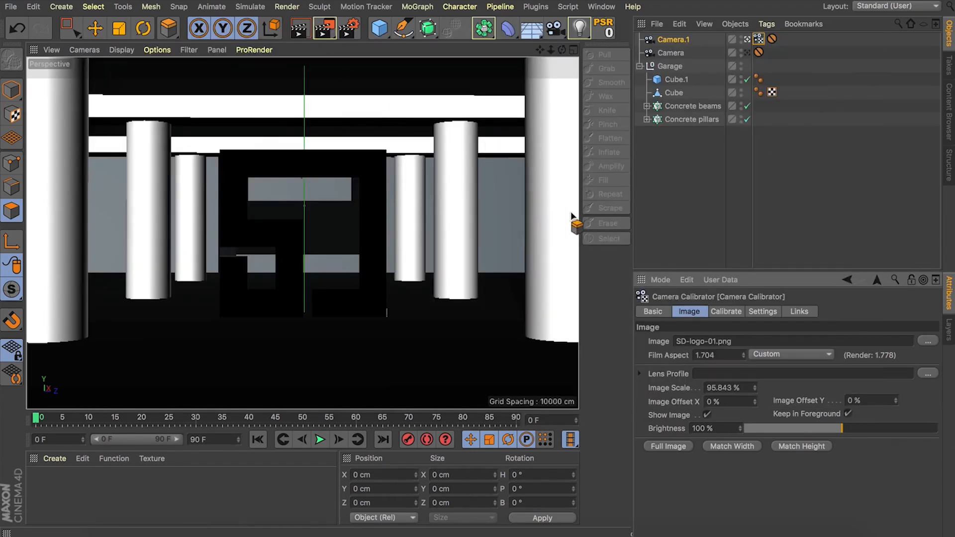
# - Hide the Garage group to inspect the logo overlay alone, show the group again and collapse it
pyautogui.keyDown('alt'); pyautogui.click(741, 66); pyautogui.keyUp('alt')
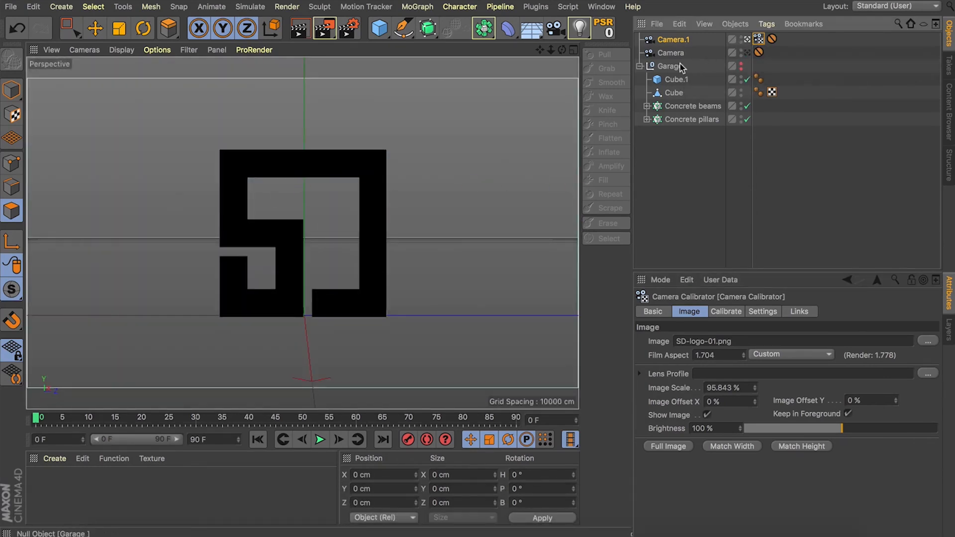
pyautogui.keyDown('alt'); pyautogui.click(741, 66); pyautogui.keyUp('alt')
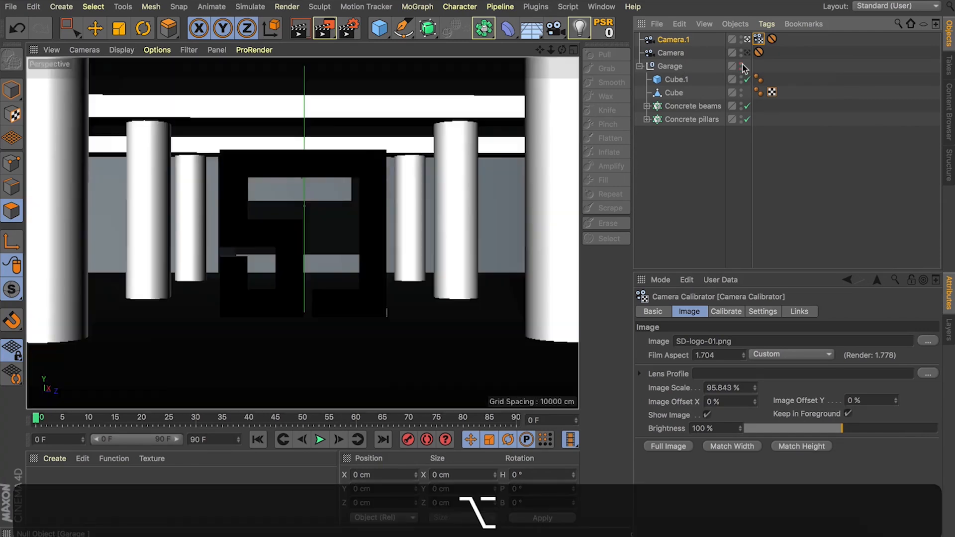
pyautogui.click(640, 66)
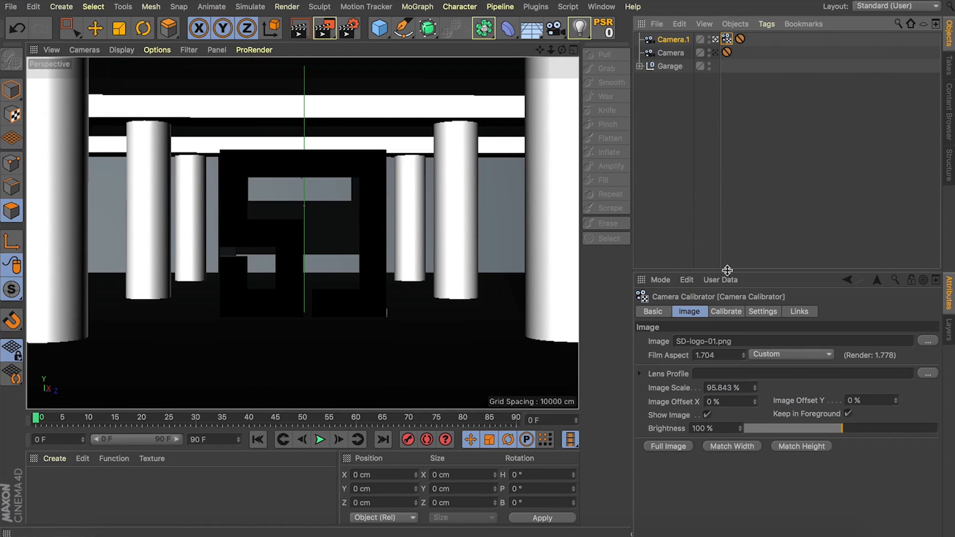
# - Create a camera mapping tag from the Camera Calibrator and copy it onto the Garage group
pyautogui.click(725, 311)
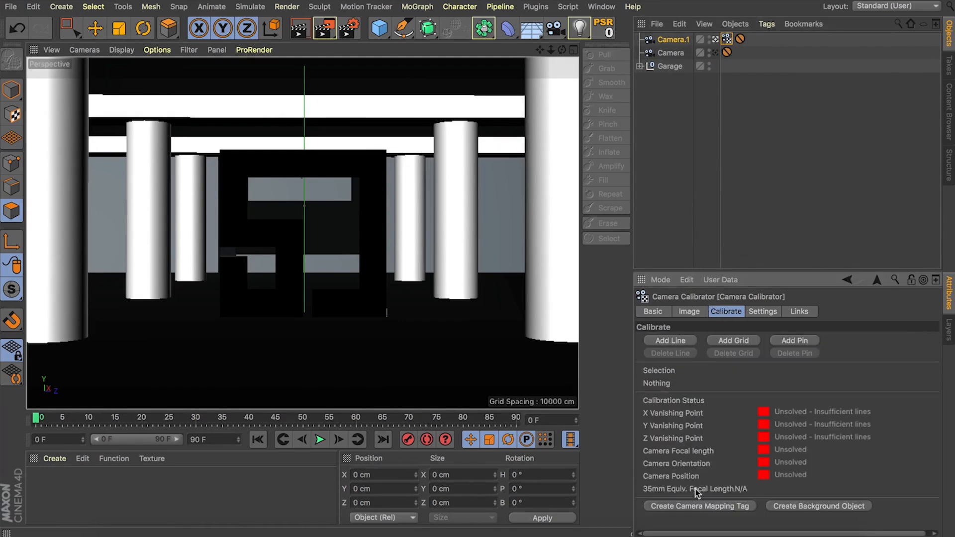
pyautogui.click(694, 507)
pyautogui.click(762, 114)
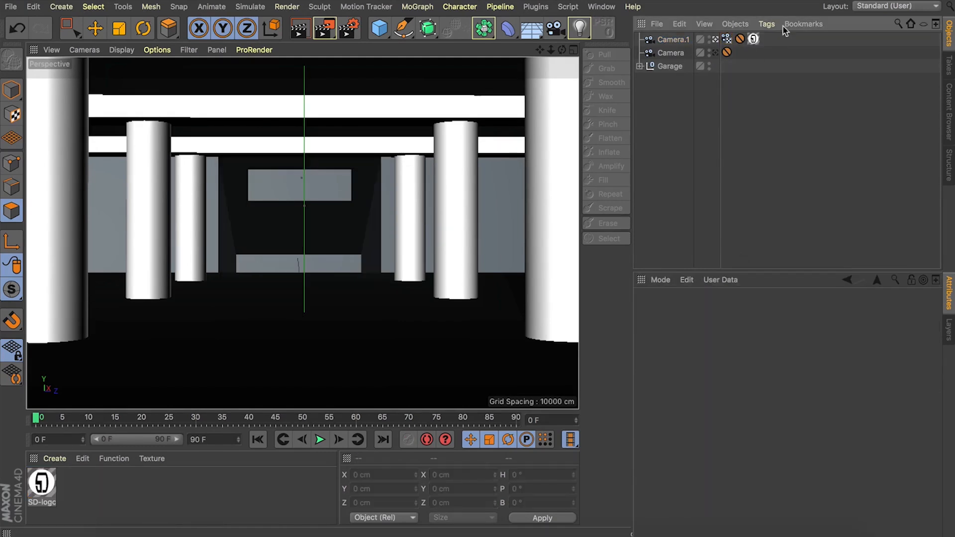
pyautogui.keyDown('super'); pyautogui.moveTo(754, 40); pyautogui.dragTo(679, 64); pyautogui.keyUp('super')
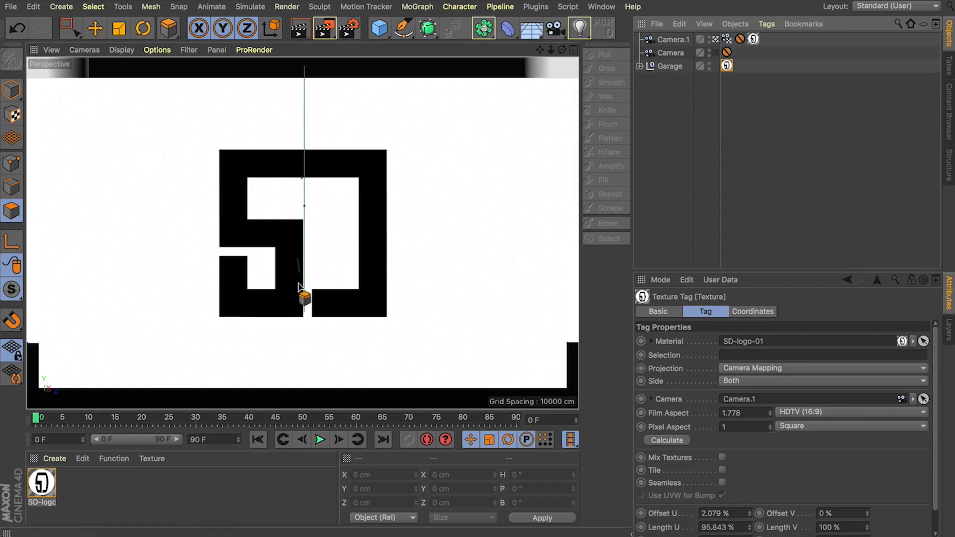
# - Load SD-logo-01.png into the logo material's Alpha channel, enable Alpha and close the material
pyautogui.doubleClick(42, 483)
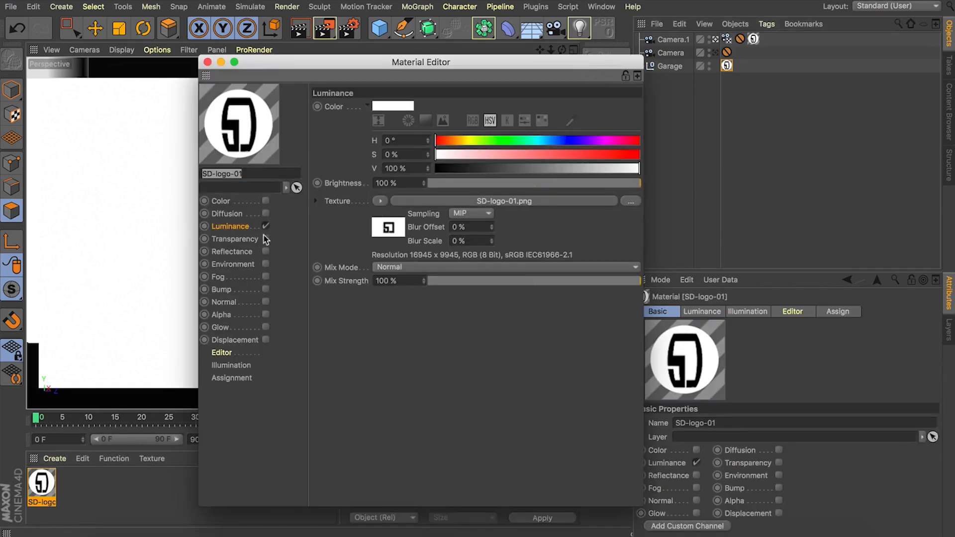
pyautogui.rightClick(387, 228)
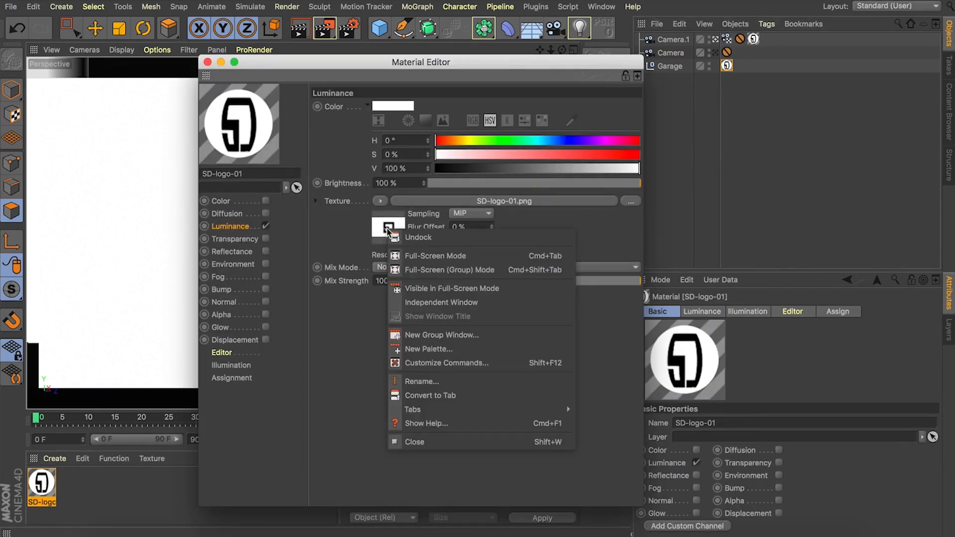
pyautogui.click(331, 224)
pyautogui.click(229, 315)
pyautogui.moveTo(229, 315); pyautogui.dragTo(384, 189)
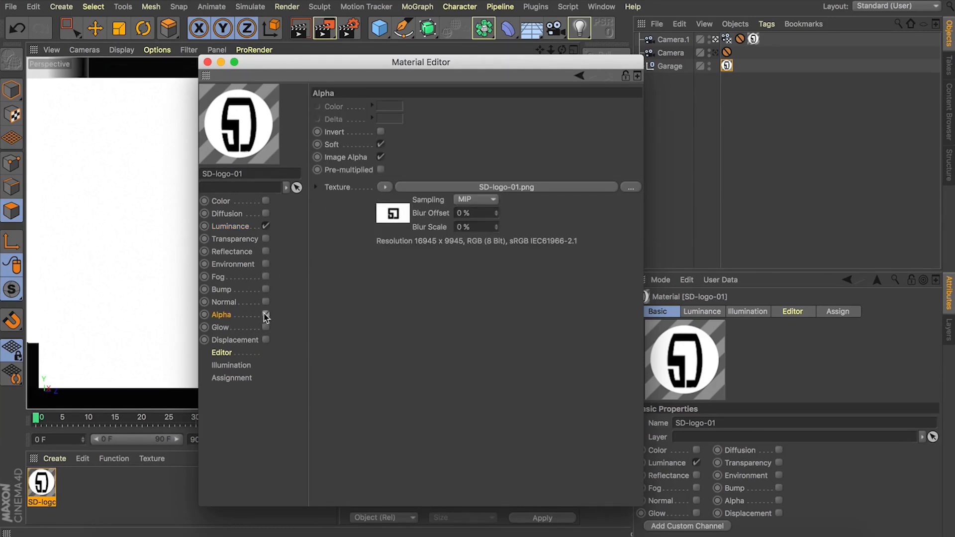
pyautogui.click(266, 315)
pyautogui.click(208, 62)
pyautogui.moveTo(212, 61); pyautogui.dragTo(362, 241)
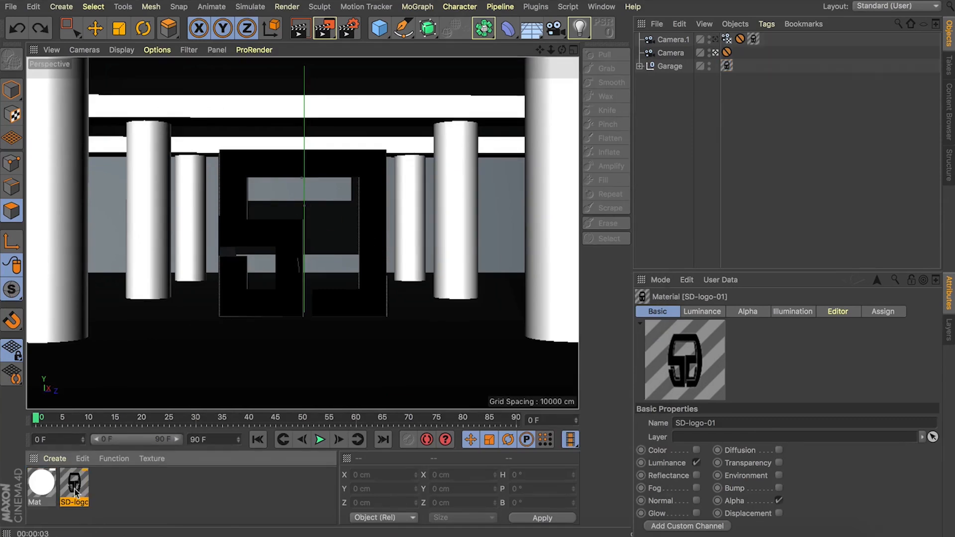
# - Clear the image texture from the SD-logo-01 material's Luminance channel, close the material and render the view
pyautogui.doubleClick(80, 486)
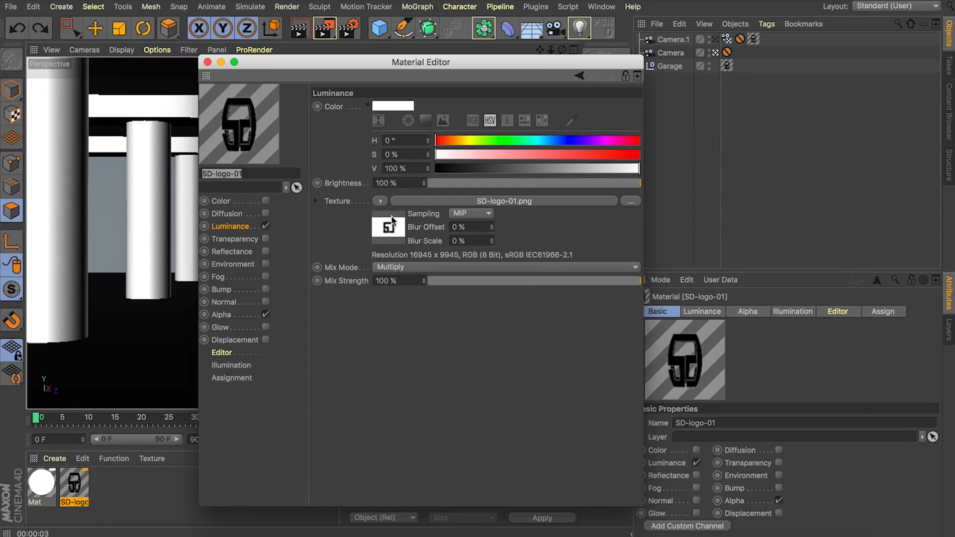
pyautogui.click(384, 201)
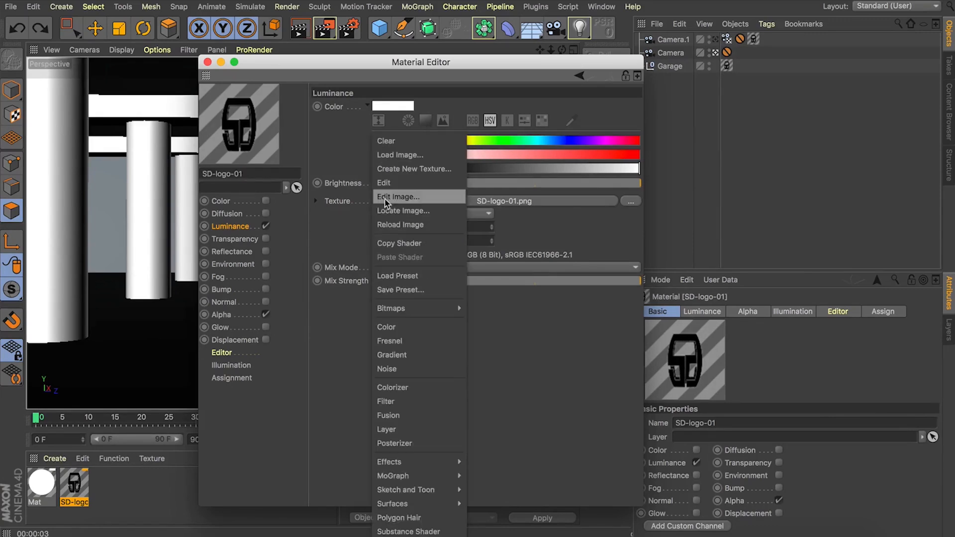
pyautogui.click(386, 142)
pyautogui.click(208, 62)
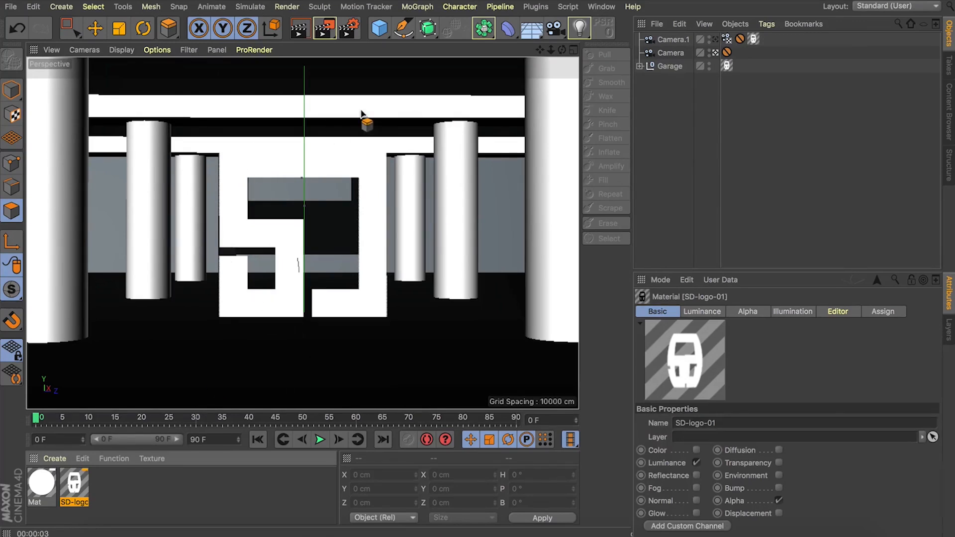
pyautogui.click(300, 31)
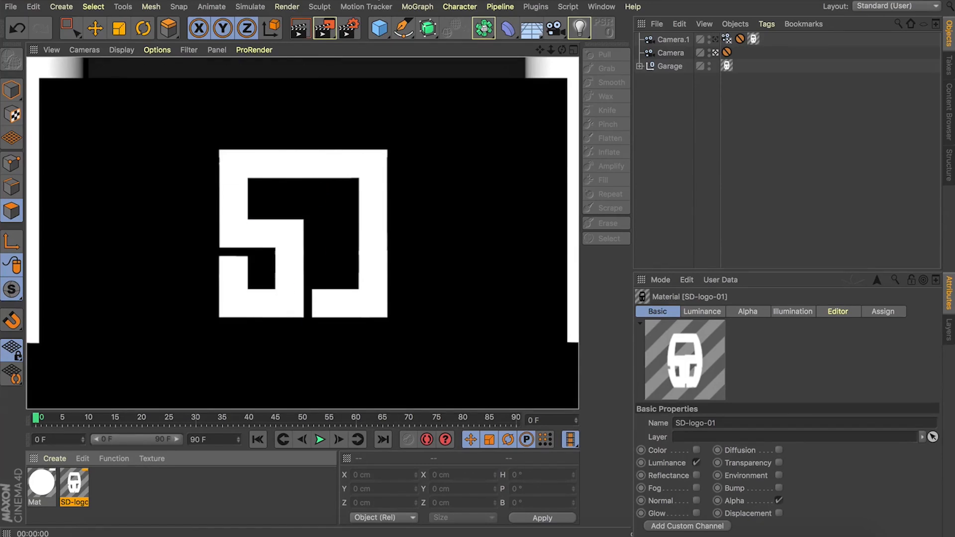
# - Add the Ambient Occlusion effect to the render settings and render the view to check the shading
pyautogui.click(349, 29)
pyautogui.click(91, 230)
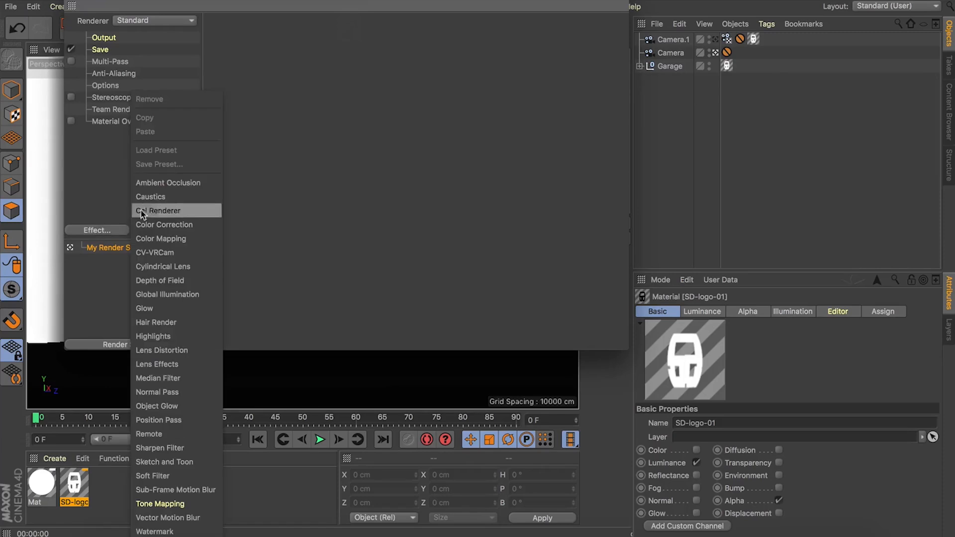
pyautogui.click(165, 183)
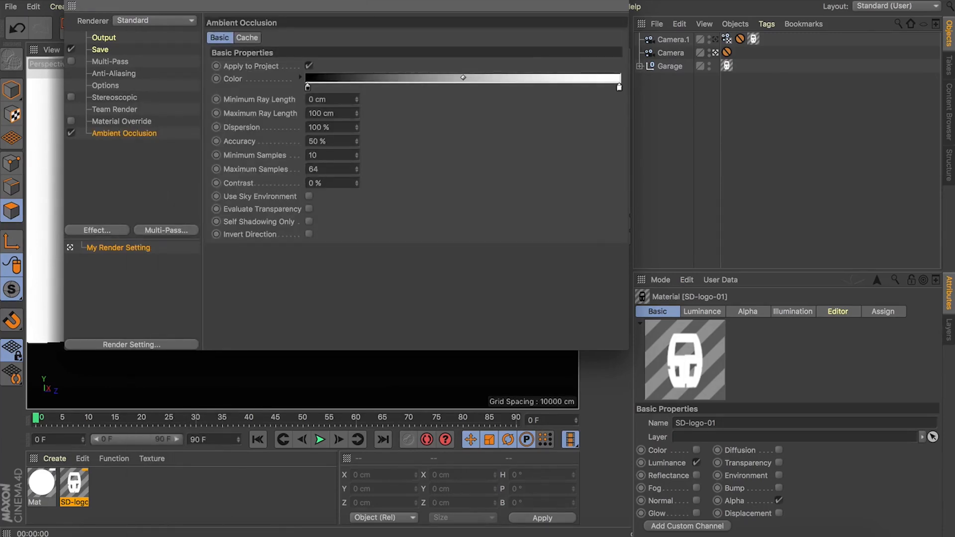
pyautogui.click(70, 0)
pyautogui.click(304, 26)
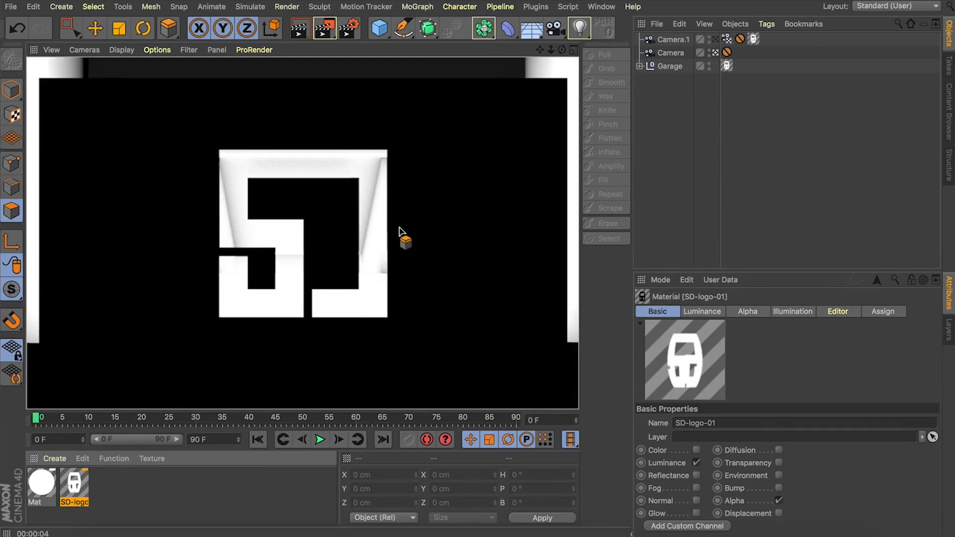
pyautogui.click(484, 172)
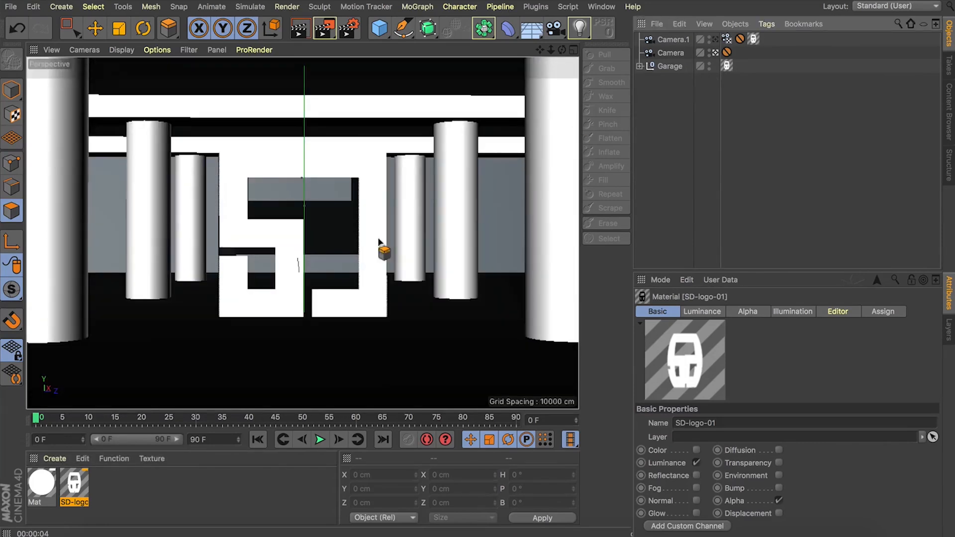
# - Darken the Mat material's Luminance color to a V value of 13%
pyautogui.doubleClick(54, 485)
pyautogui.click(235, 226)
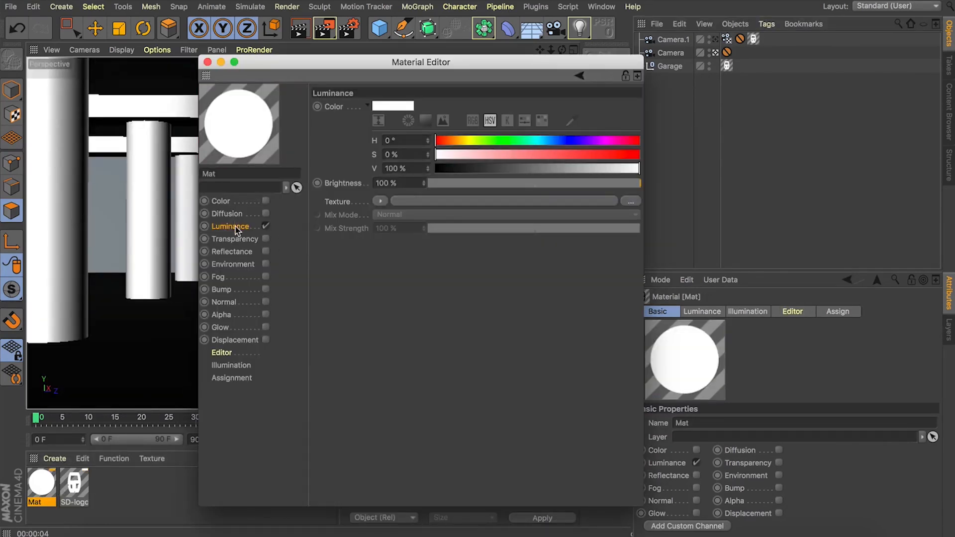
pyautogui.click(470, 169)
pyautogui.moveTo(470, 169); pyautogui.dragTo(462, 169)
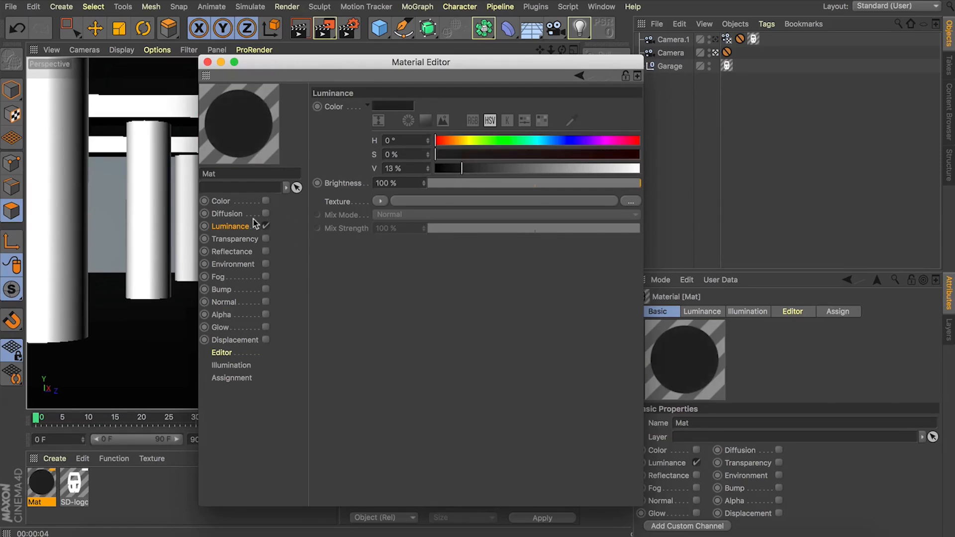
# - Disable the Mat material's Luminance channel, enable Color and set its V value to 15%
pyautogui.click(266, 226)
pyautogui.click(267, 200)
pyautogui.click(225, 201)
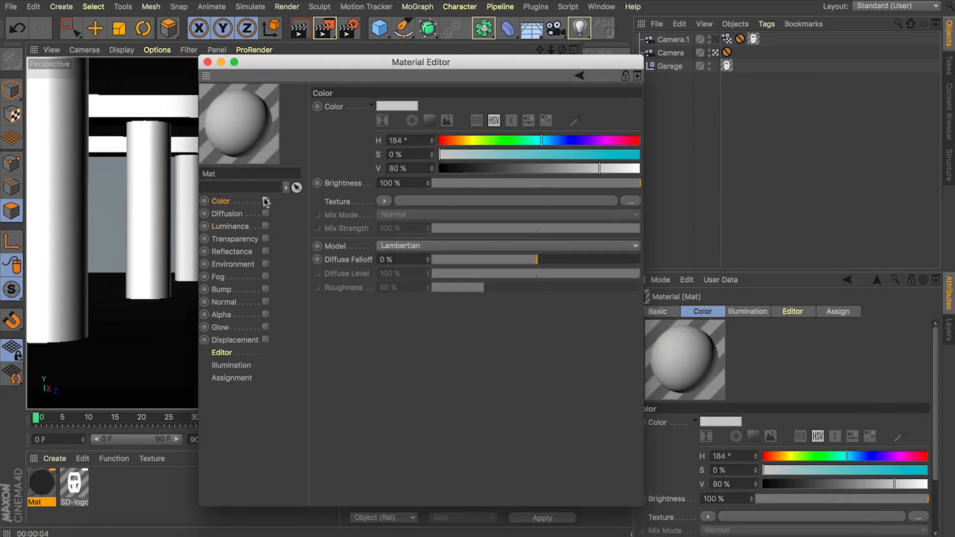
pyautogui.moveTo(472, 169)
pyautogui.mouseDown()
pyautogui.moveTo(481, 170)
pyautogui.moveTo(469, 170)
pyautogui.mouseUp()
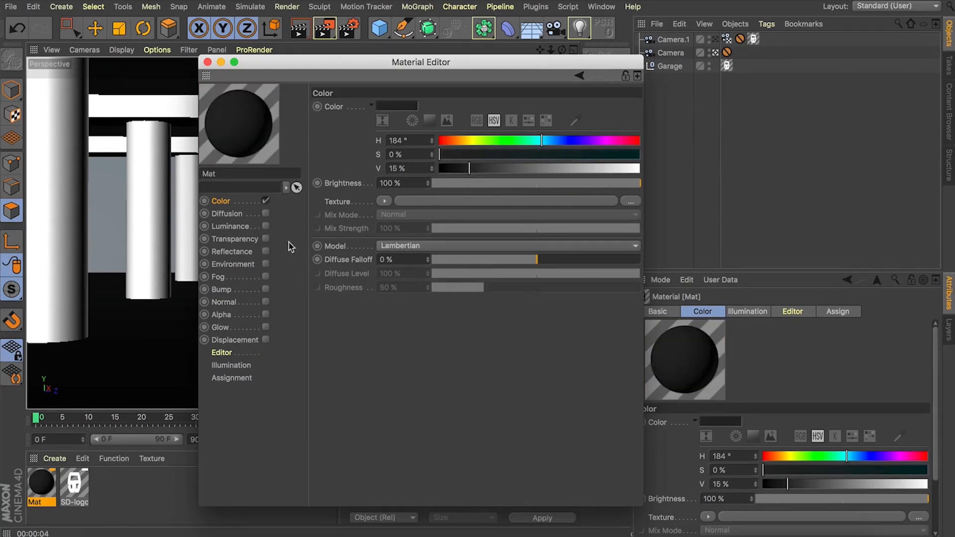
# - Enable Reflectance on the Mat material, add a Beckmann layer with a Dielectric Fresnel and close the material
pyautogui.click(235, 252)
pyautogui.click(255, 240)
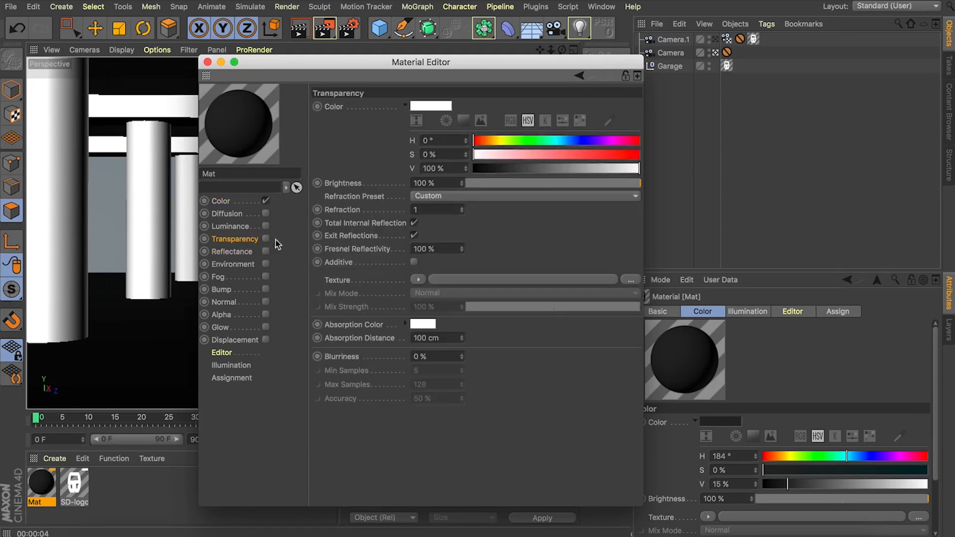
pyautogui.click(244, 252)
pyautogui.click(265, 251)
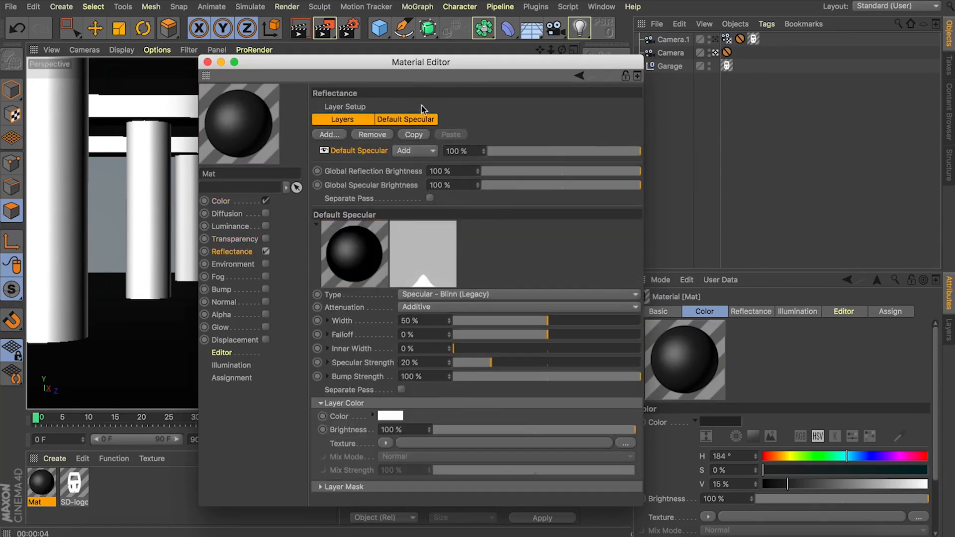
pyautogui.click(333, 133)
pyautogui.click(368, 134)
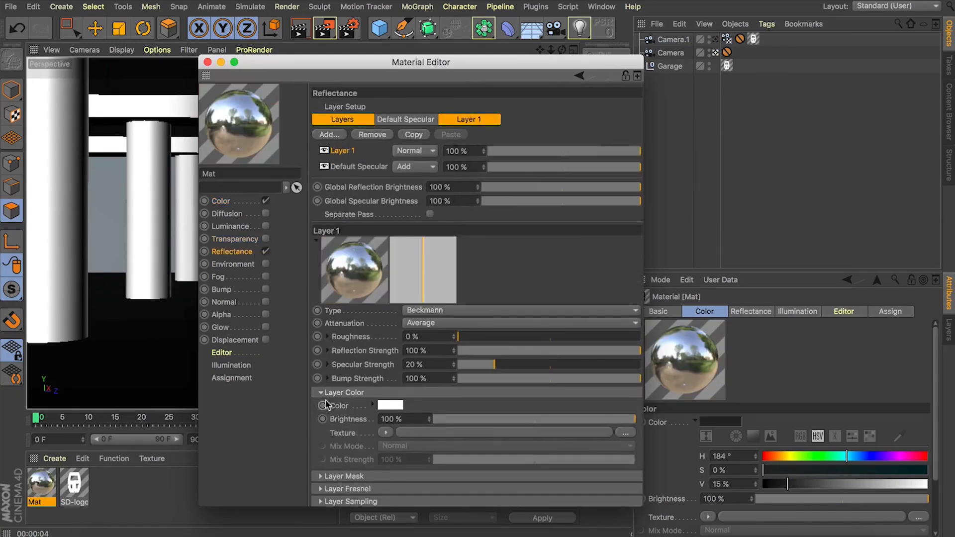
pyautogui.click(339, 489)
pyautogui.click(396, 503)
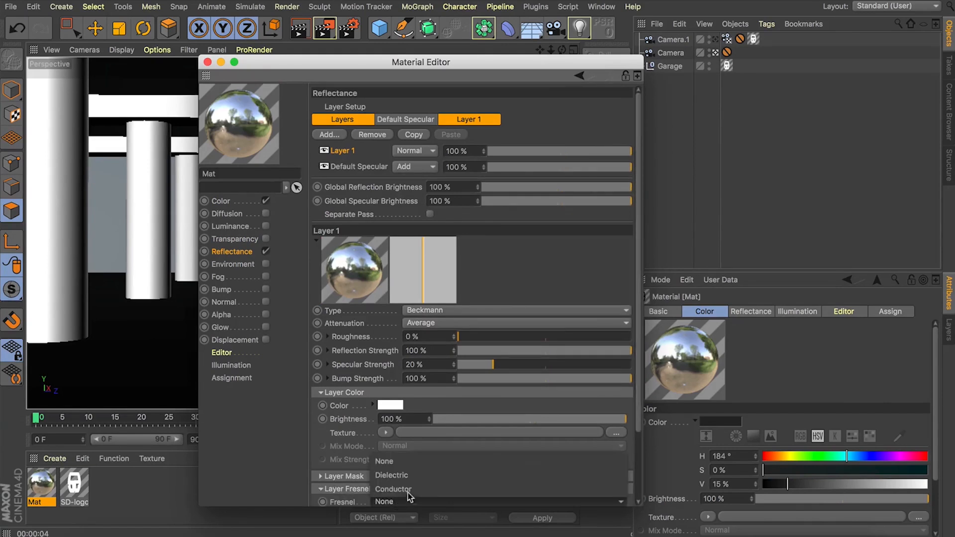
pyautogui.click(411, 478)
pyautogui.click(208, 61)
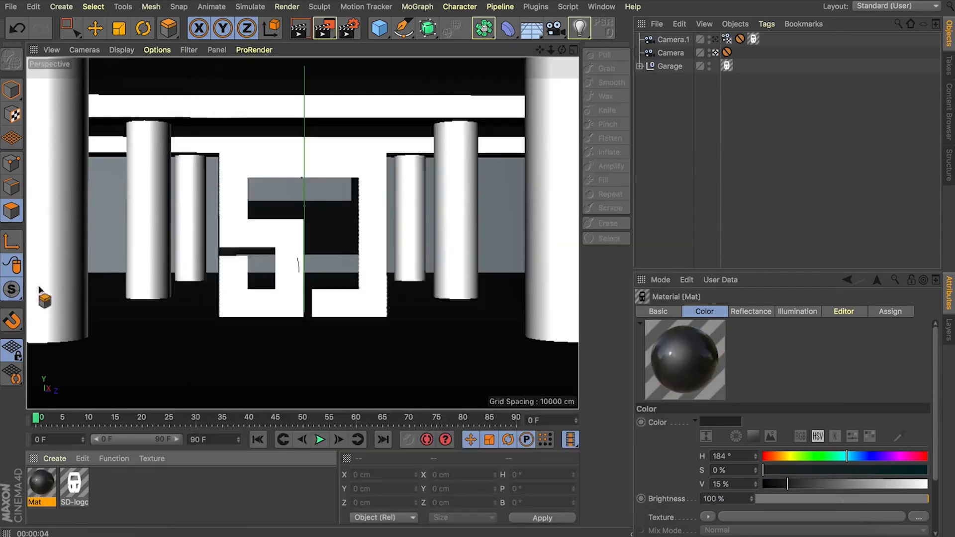
# - Apply the Mat material to the Garage group, place the logo's texture tag after it and render the view
pyautogui.moveTo(660, 74); pyautogui.dragTo(660, 66)
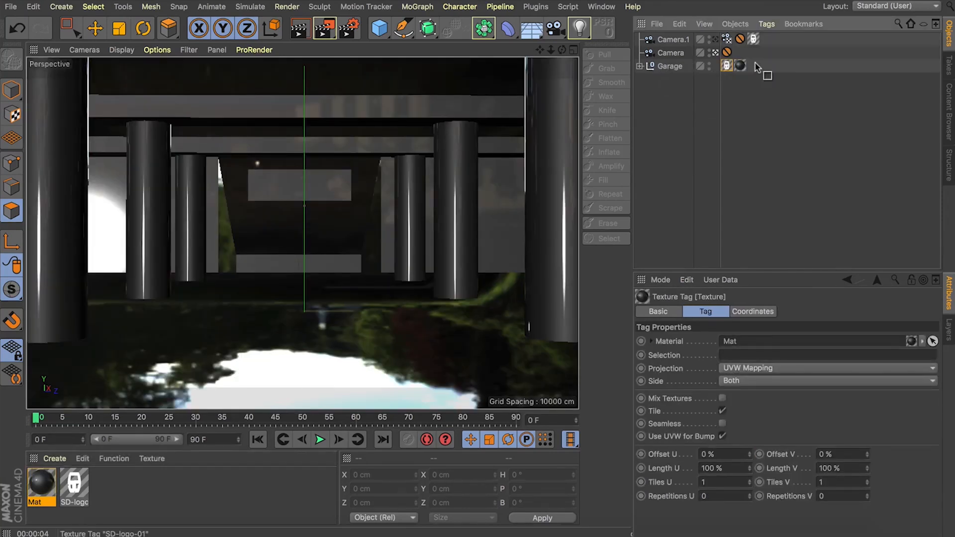
pyautogui.moveTo(755, 66); pyautogui.dragTo(750, 65)
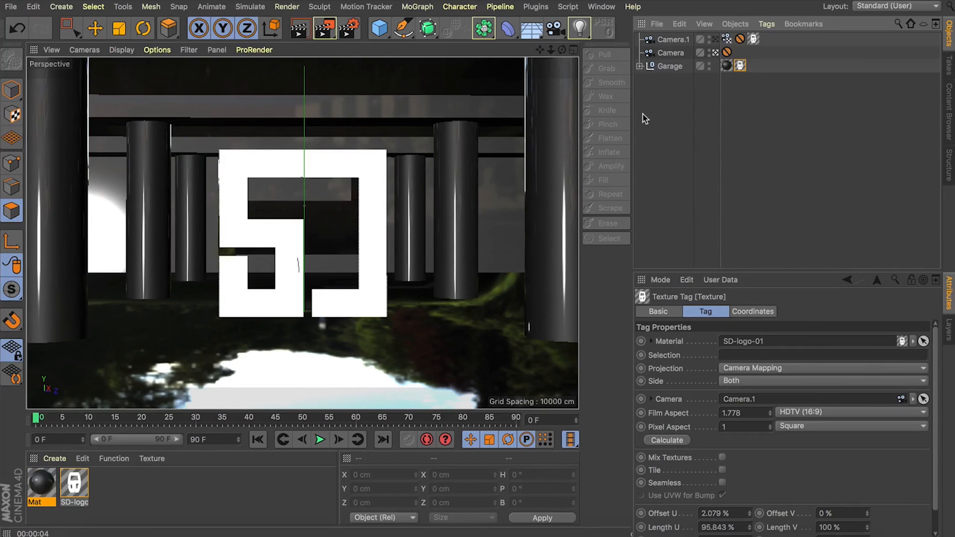
pyautogui.click(299, 30)
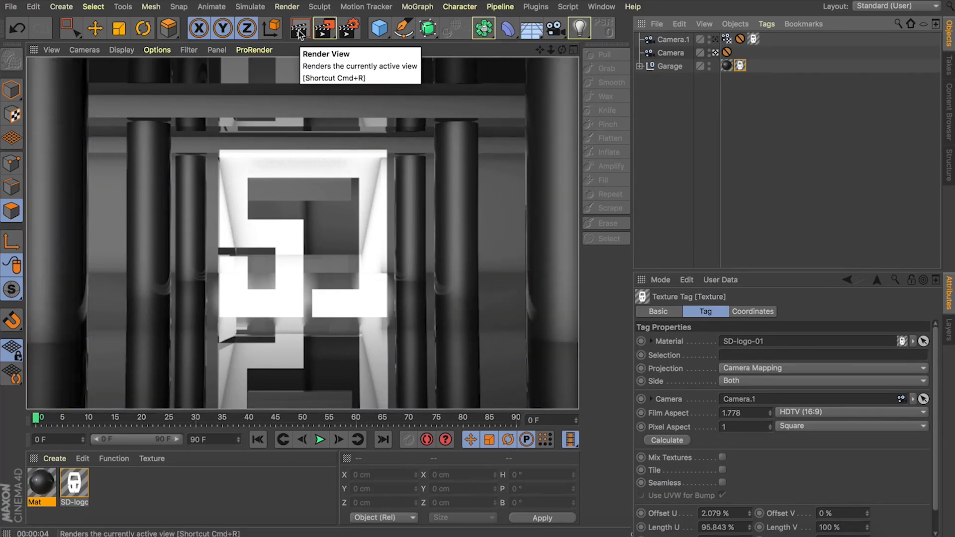
# - Reduce the Mat material's reflection Layer 1 to 10% and darken its Color to a V value of 9%
pyautogui.click(41, 487)
pyautogui.doubleClick(40, 488)
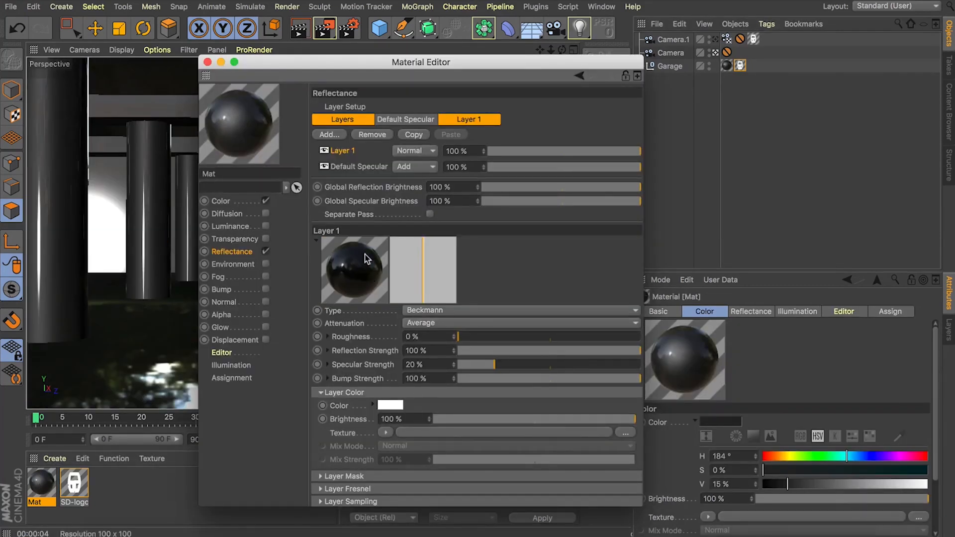
pyautogui.click(506, 150)
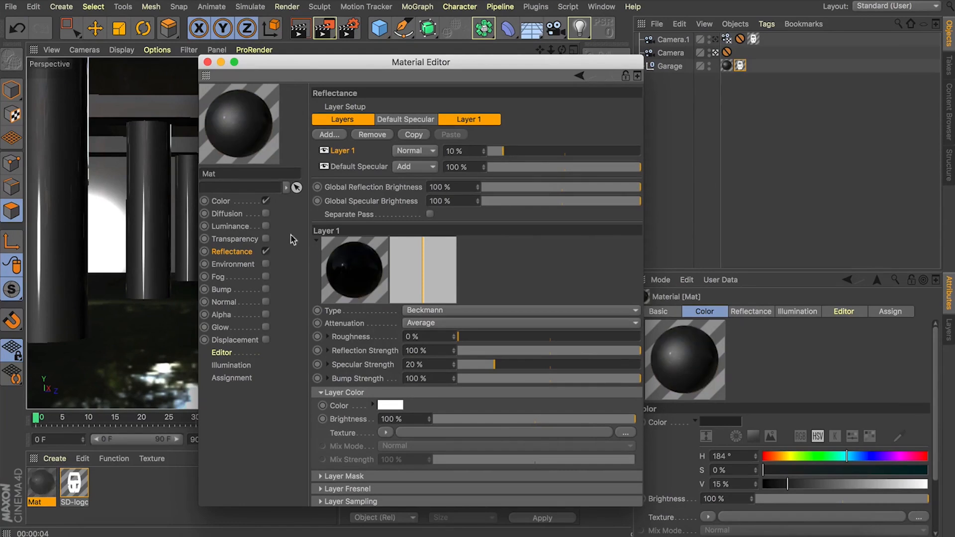
pyautogui.click(220, 201)
pyautogui.moveTo(490, 168); pyautogui.dragTo(457, 168)
# - Set Mat's Default Specular to 13% and Layer 1's Roughness to 20%, close the material and render the view
pyautogui.click(223, 251)
pyautogui.click(507, 170)
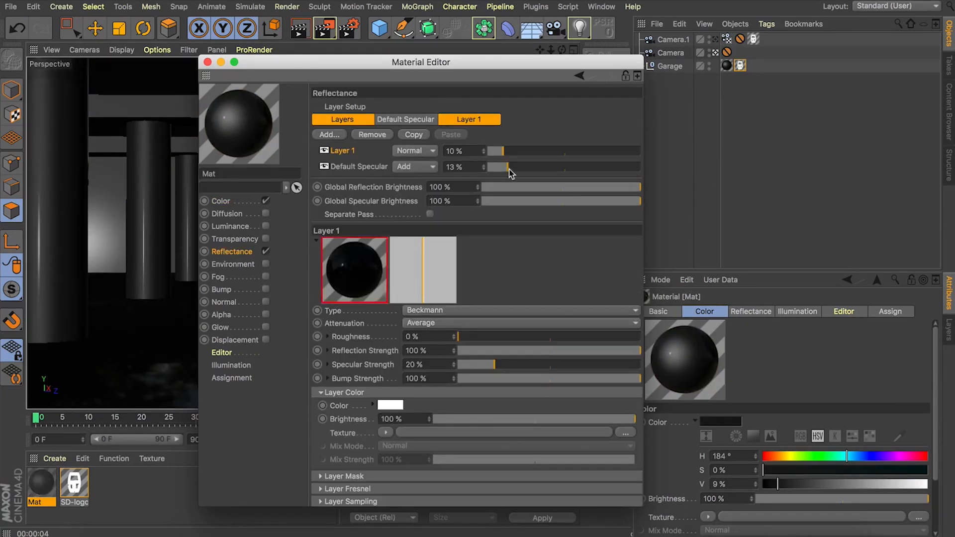
pyautogui.click(496, 337)
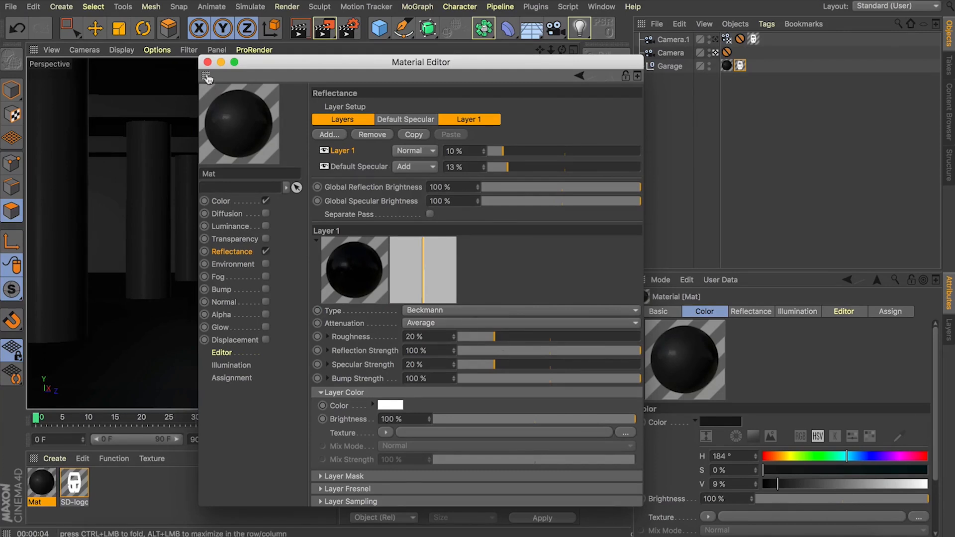
pyautogui.click(207, 62)
pyautogui.click(300, 28)
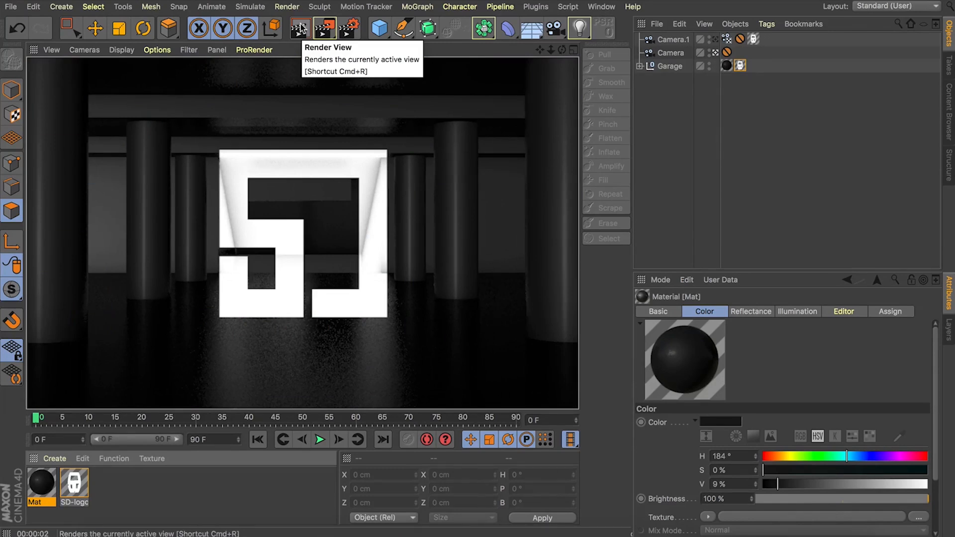
# - Switch the renderer to Physical, turn off Default Light in the render options and render the view
pyautogui.click(349, 28)
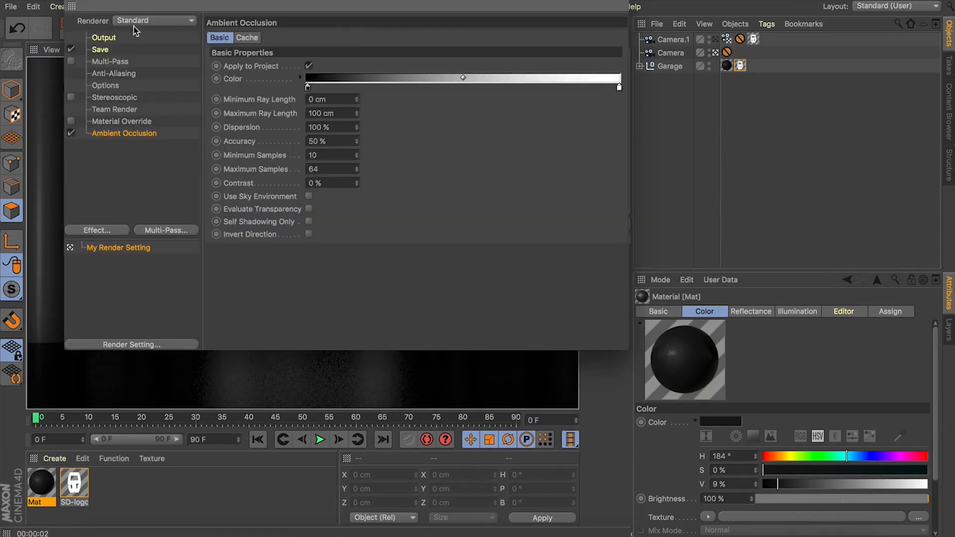
pyautogui.click(149, 21)
pyautogui.click(138, 43)
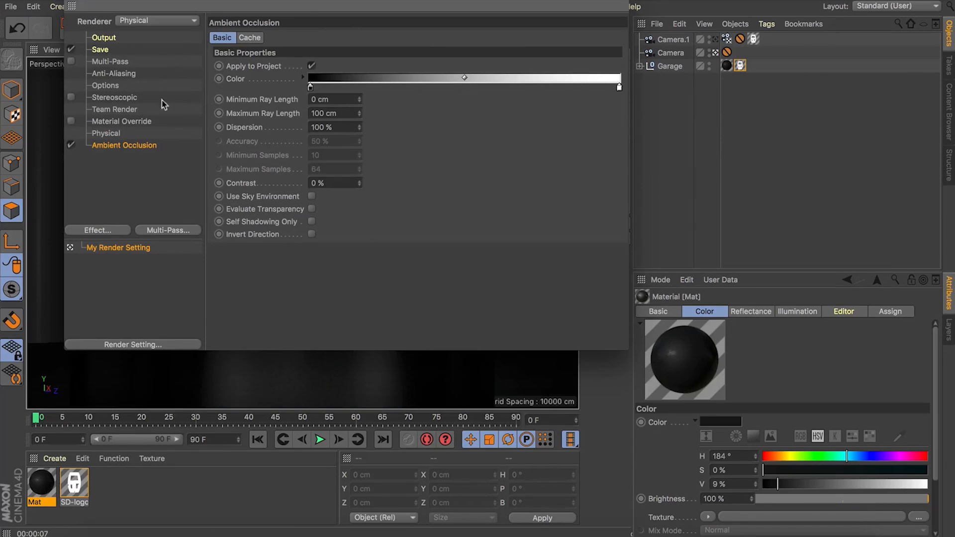
pyautogui.click(102, 133)
pyautogui.click(106, 86)
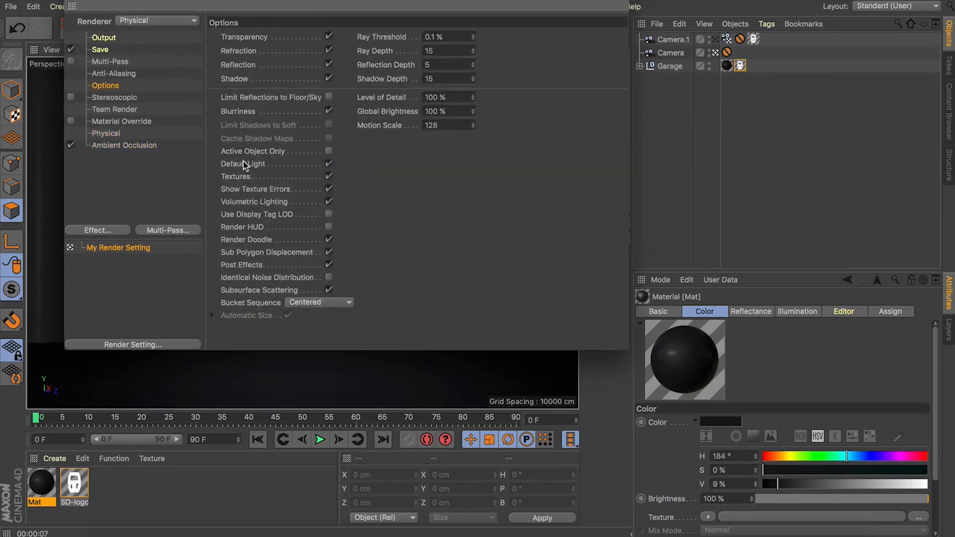
pyautogui.click(328, 165)
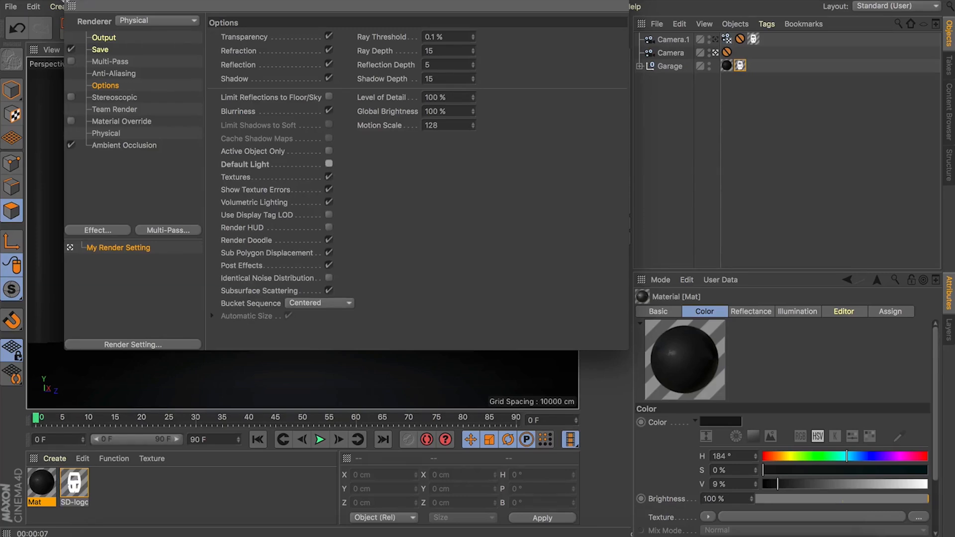
pyautogui.click(74, 0)
pyautogui.click(294, 32)
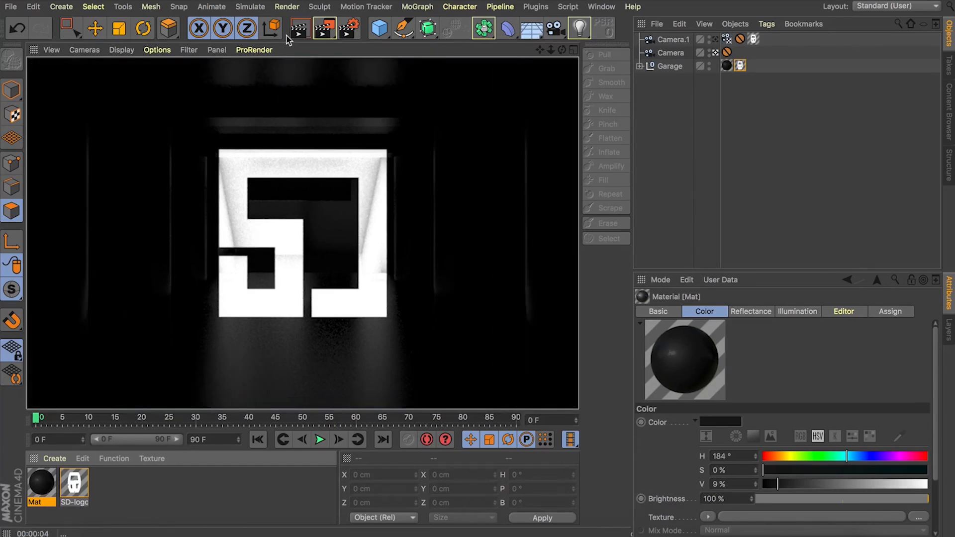
# - Check the SD-logo-01 material's Illumination settings for GI, close the material and render the view again
pyautogui.doubleClick(74, 483)
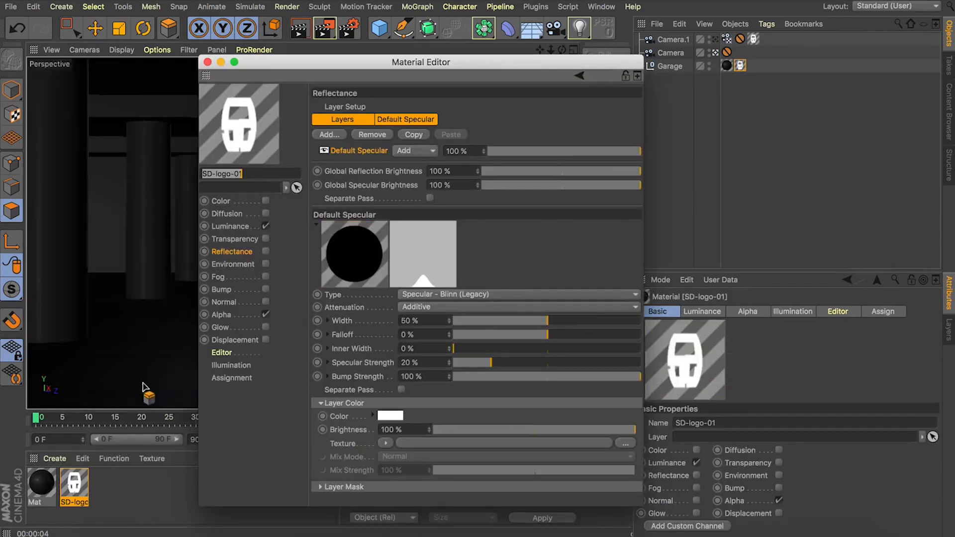
pyautogui.click(231, 365)
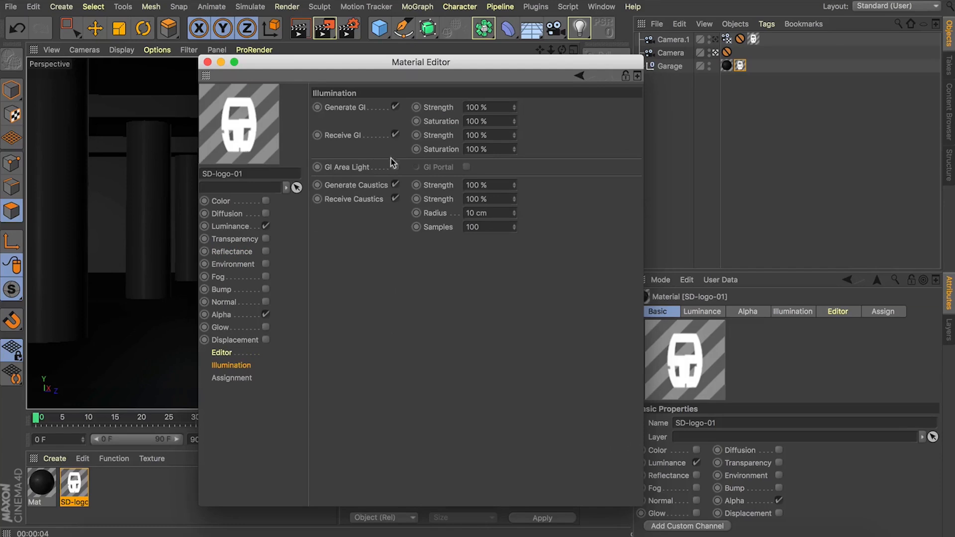
pyautogui.click(207, 62)
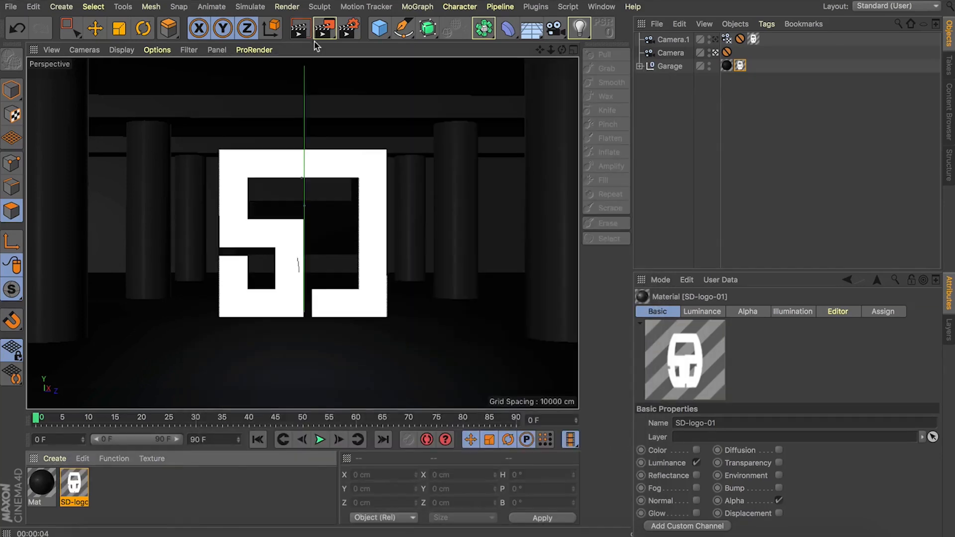
pyautogui.click(306, 32)
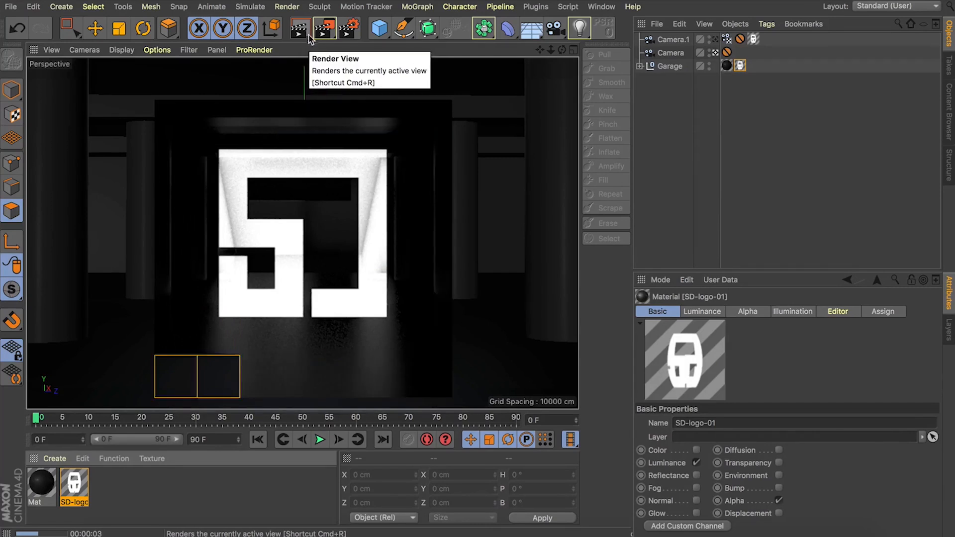
# - Add the Global Illumination effect to the render settings, close them and render the view
pyautogui.click(349, 28)
pyautogui.click(106, 231)
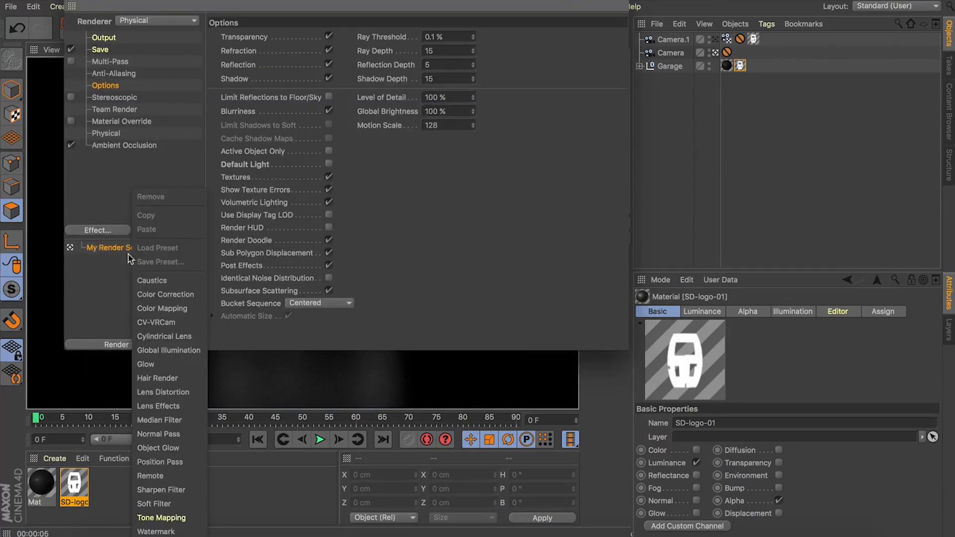
pyautogui.click(168, 350)
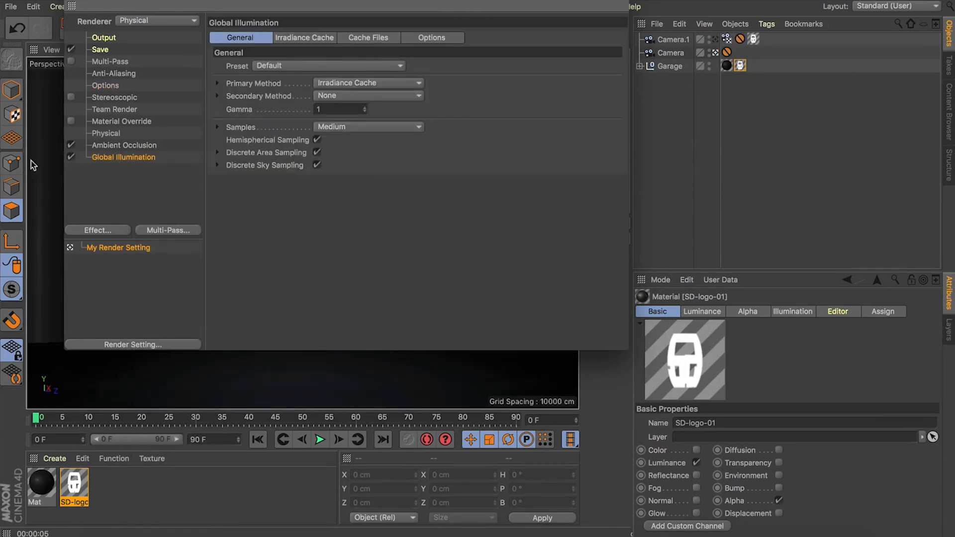
pyautogui.press('super+w')
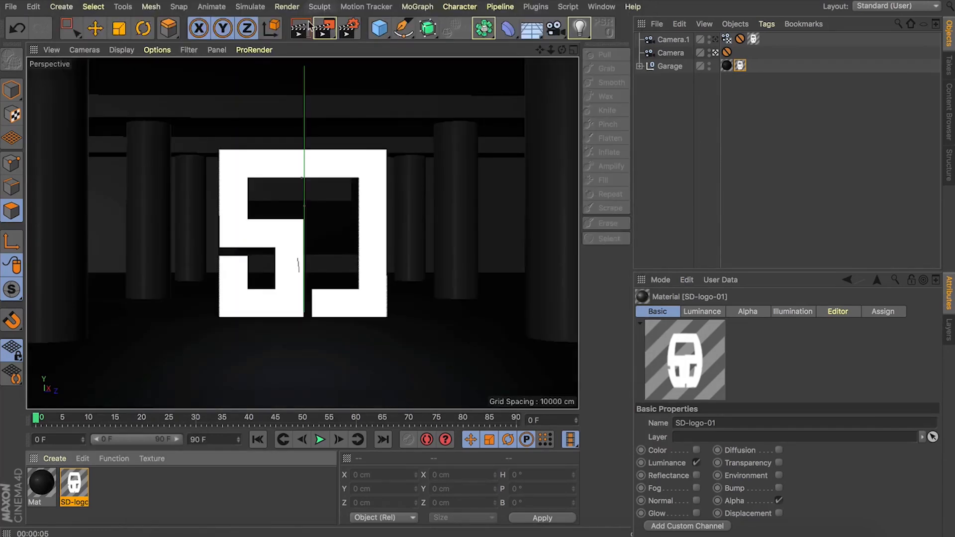
pyautogui.click(299, 31)
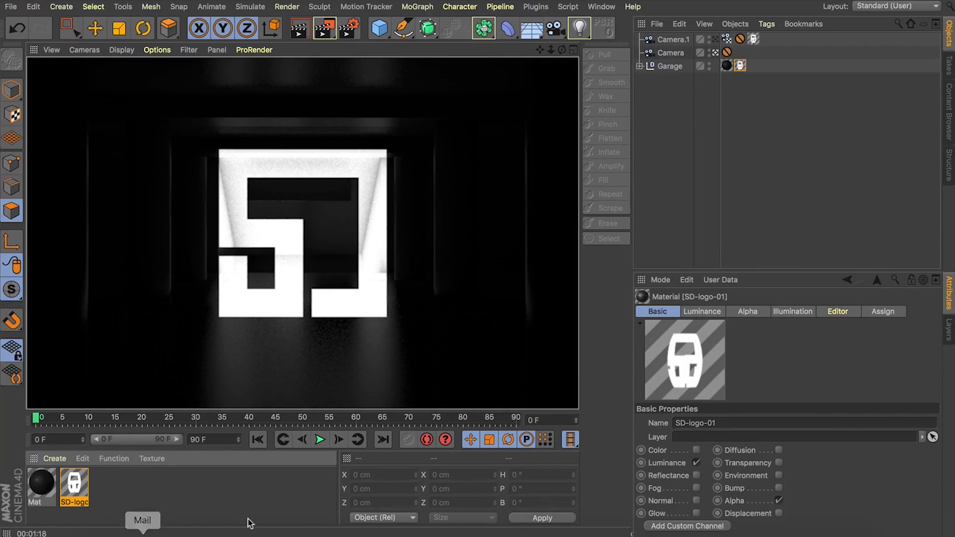
pyautogui.click(666, 139)
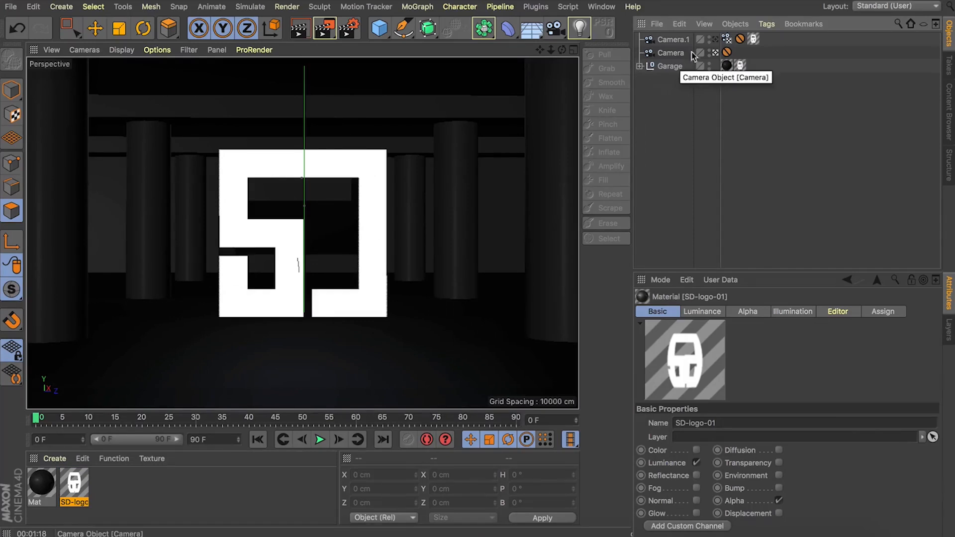
# - Leave the camera view, examine from several angles how the logo projects onto the garage, and return to the camera
pyautogui.click(714, 53)
pyautogui.moveTo(562, 49); pyautogui.dragTo(472, 49)
pyautogui.moveTo(562, 49); pyautogui.dragTo(600, 50)
pyautogui.moveTo(541, 51); pyautogui.dragTo(634, 51)
pyautogui.moveTo(540, 51); pyautogui.dragTo(562, 49)
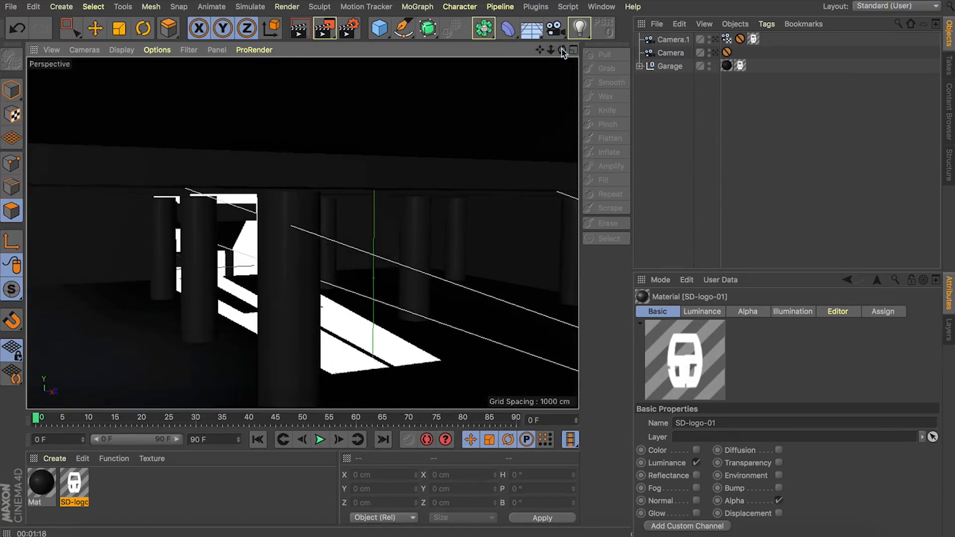
pyautogui.moveTo(562, 49); pyautogui.dragTo(679, 53)
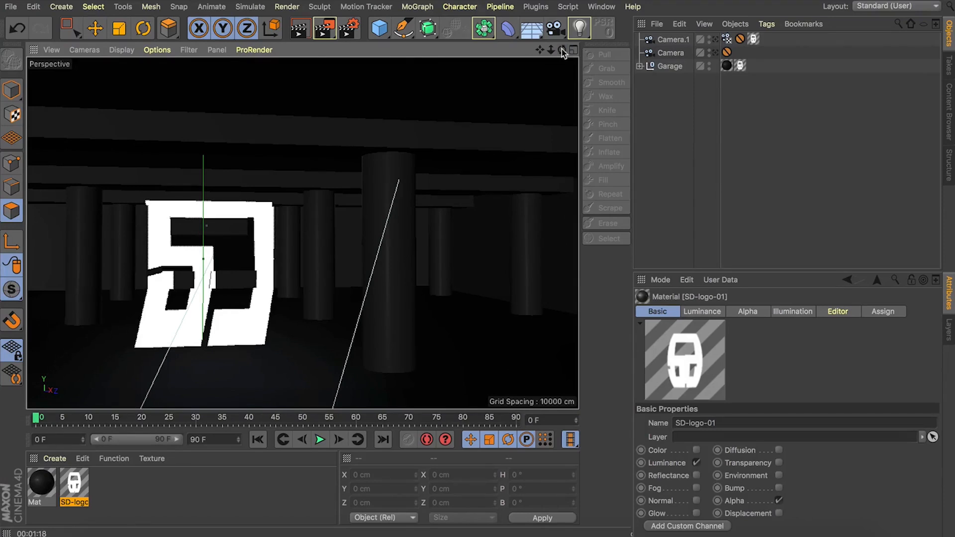
pyautogui.click(715, 52)
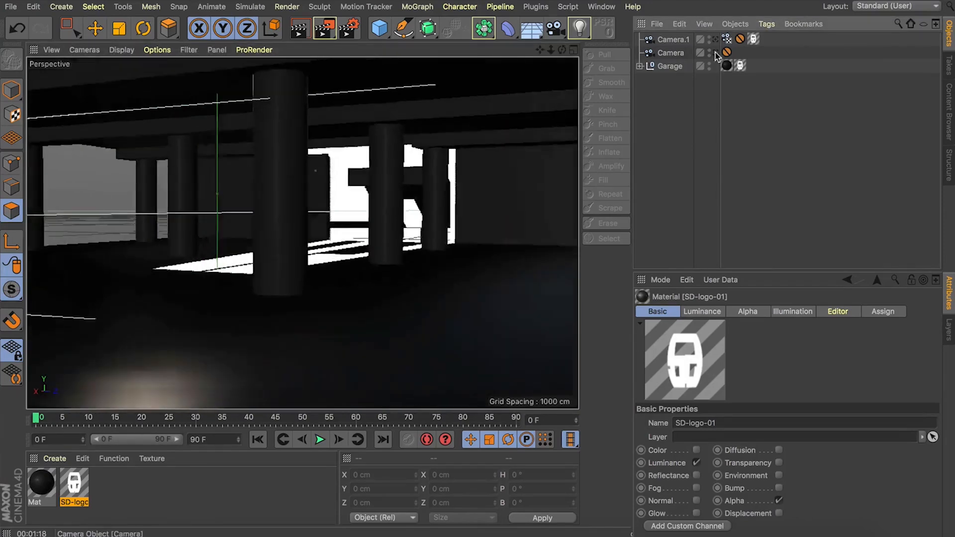
# - Add a new camera at the current logo view, look through it and keyframe it at frame 90
pyautogui.click(556, 29)
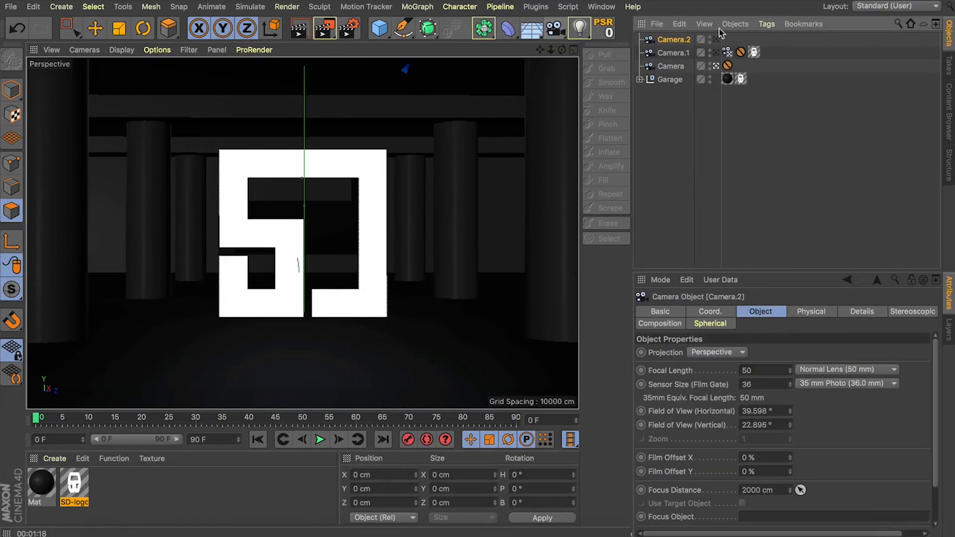
pyautogui.click(717, 40)
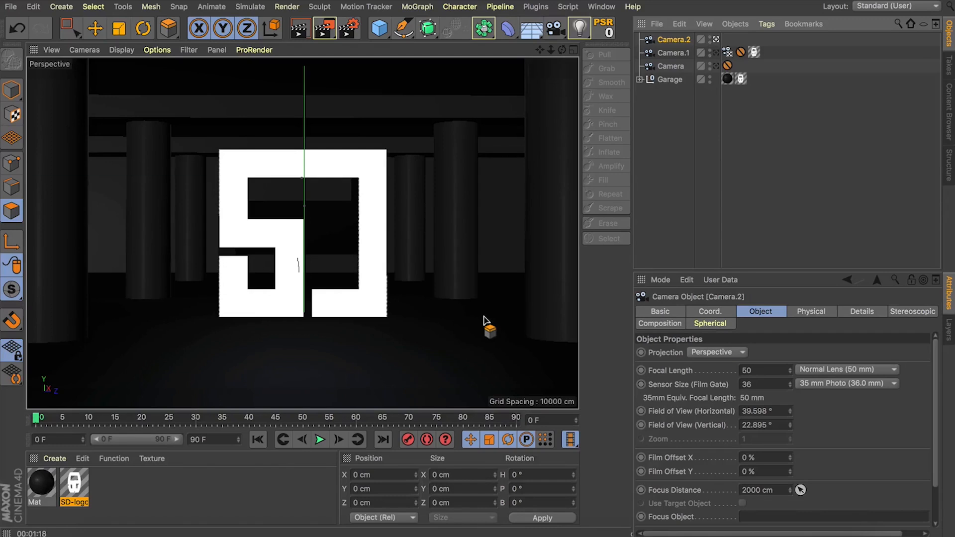
pyautogui.moveTo(427, 424); pyautogui.dragTo(491, 419)
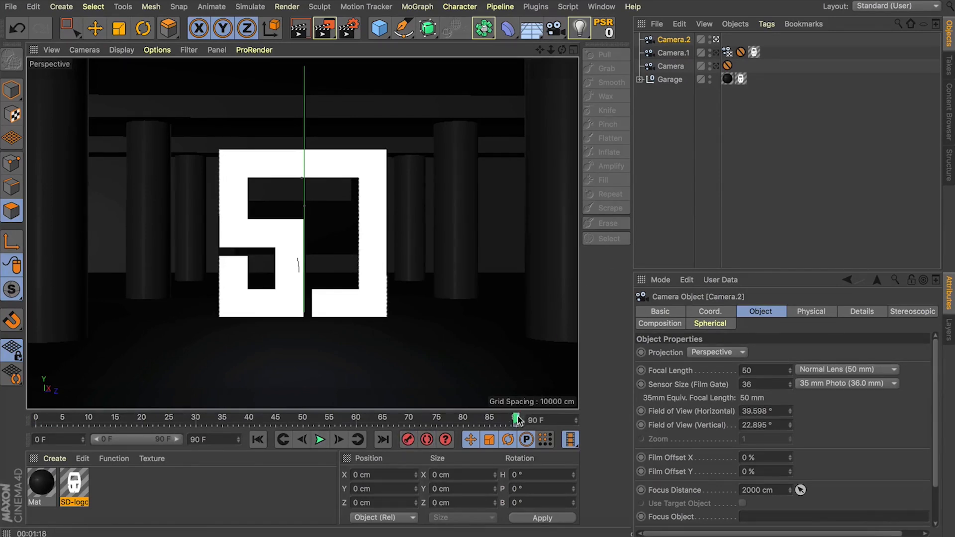
# - Swing the new camera to a different viewpoint at frame 0 and record a keyframe there
pyautogui.moveTo(298, 412); pyautogui.dragTo(14, 409)
pyautogui.moveTo(563, 51); pyautogui.dragTo(794, 51)
pyautogui.moveTo(551, 51); pyautogui.dragTo(592, 51)
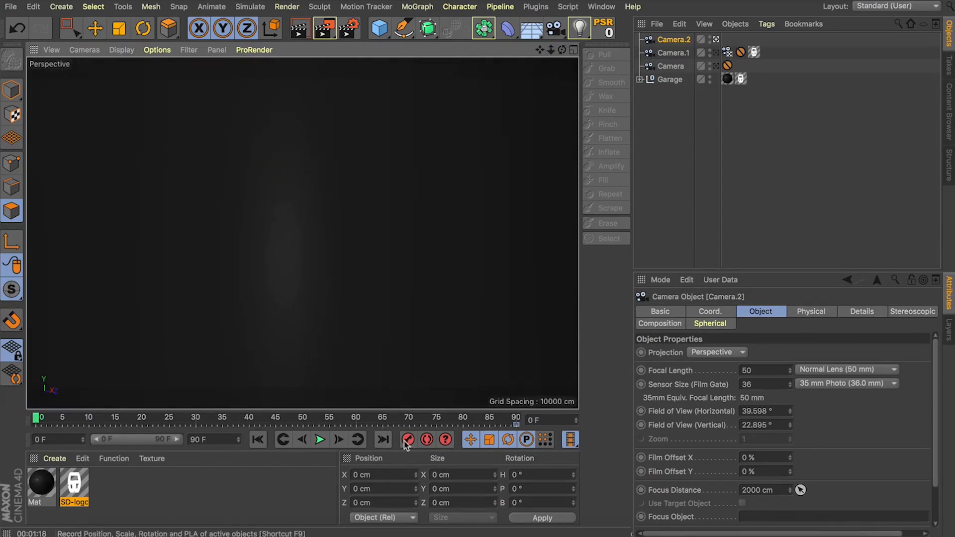
# - Scrub and play the camera animation to check how the logo comes together
pyautogui.moveTo(39, 419); pyautogui.dragTo(555, 419)
pyautogui.scroll(-4, 556, 419)
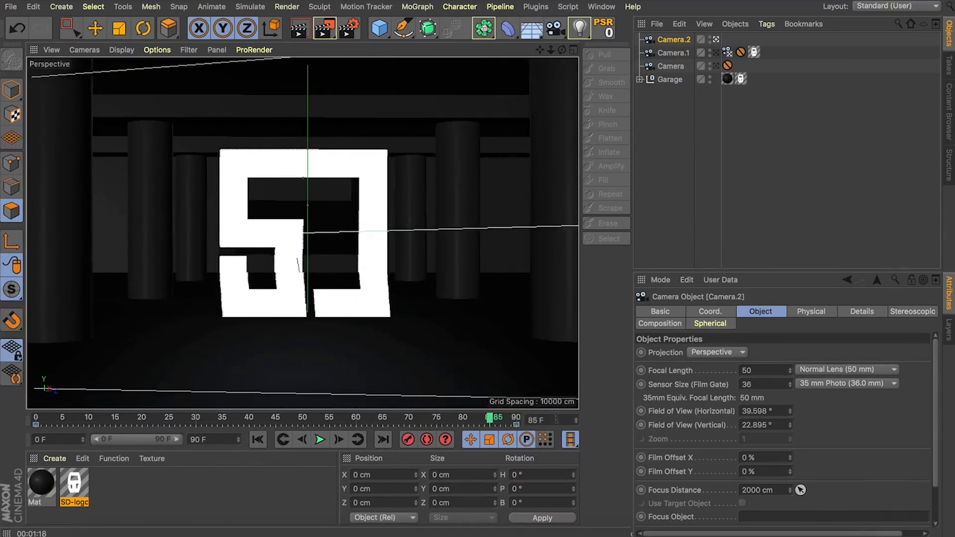
pyautogui.click(319, 440)
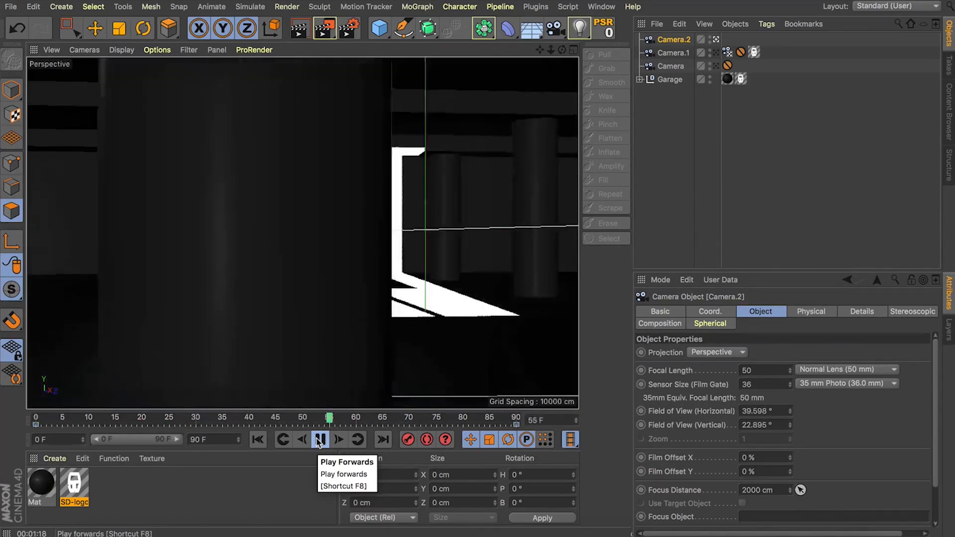
pyautogui.click(320, 440)
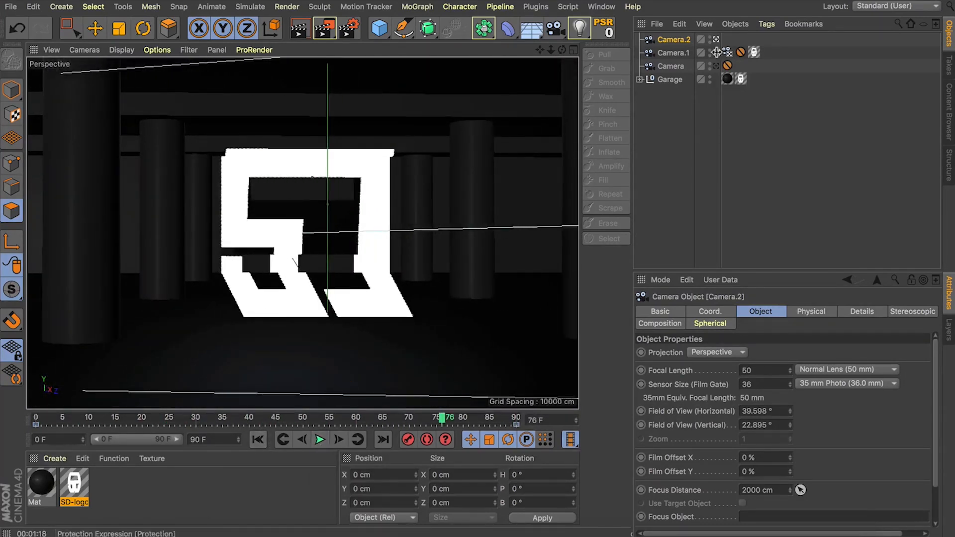
# - Add a sphere and place it inside the Garage group so it receives the group's materials
pyautogui.click(666, 80)
pyautogui.click(640, 80)
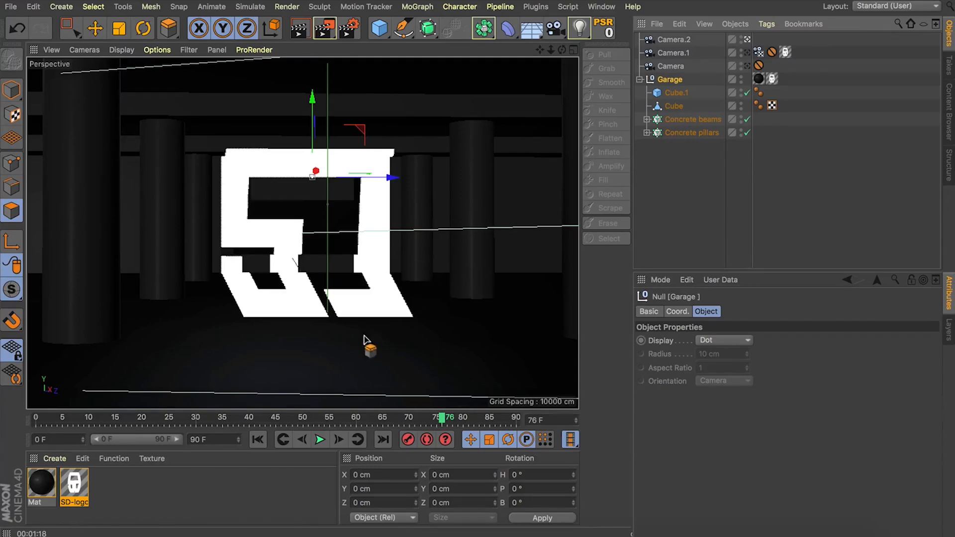
pyautogui.click(379, 29)
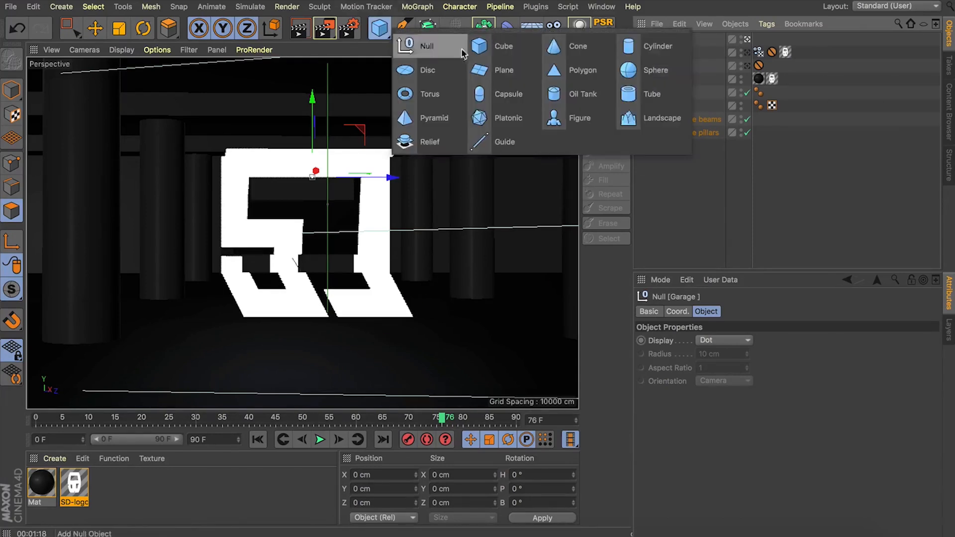
pyautogui.click(632, 67)
pyautogui.moveTo(327, 234); pyautogui.dragTo(334, 310)
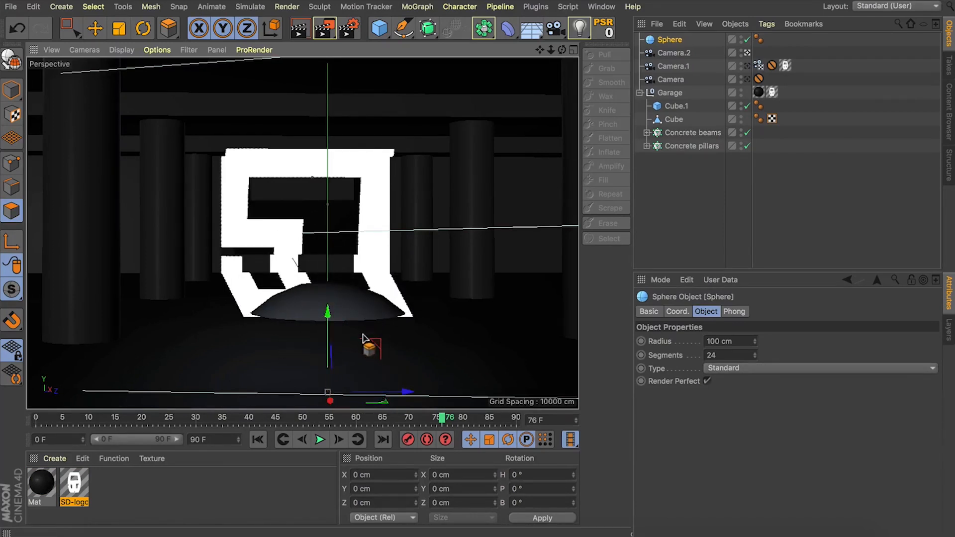
pyautogui.moveTo(674, 39); pyautogui.dragTo(662, 102)
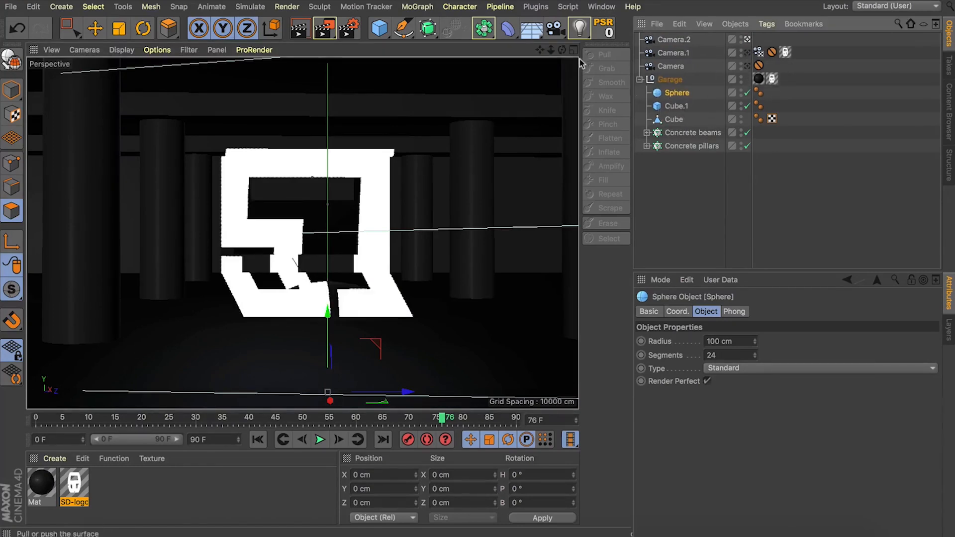
# - Examine the projected logo on the sphere from another angle and across the animation up to frame 90
pyautogui.moveTo(563, 51)
pyautogui.mouseDown()
pyautogui.moveTo(527, 55)
pyautogui.moveTo(587, 45)
pyautogui.moveTo(557, 52)
pyautogui.moveTo(572, 60)
pyautogui.mouseUp()
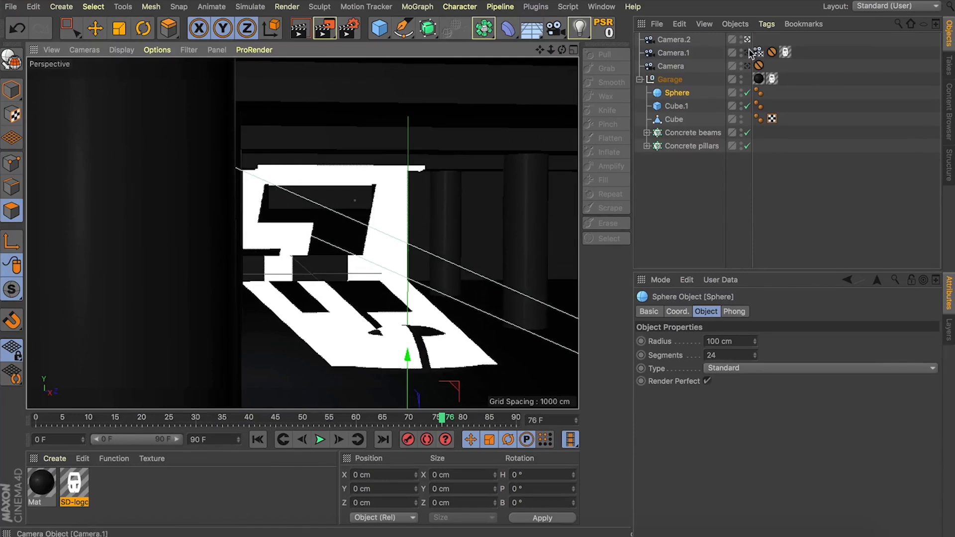
pyautogui.moveTo(191, 417); pyautogui.dragTo(528, 413)
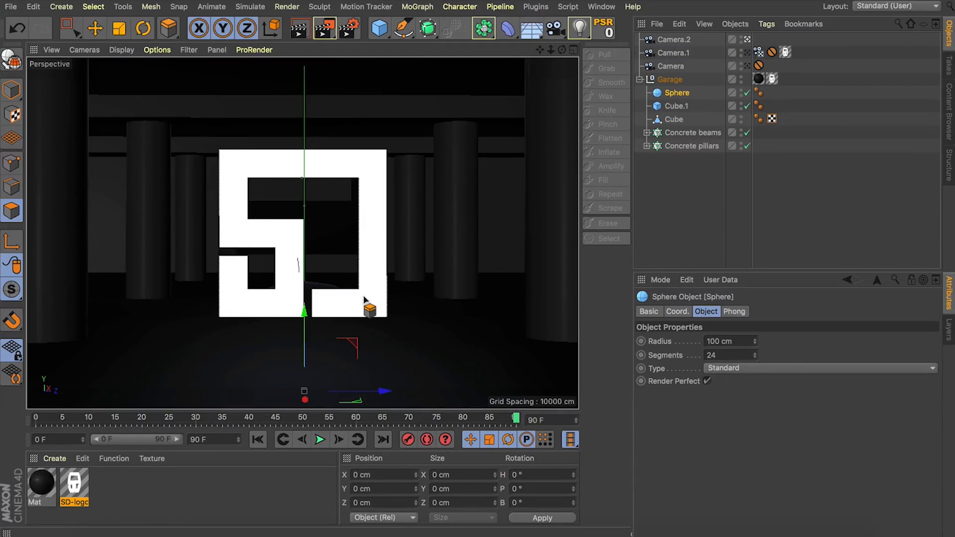
pyautogui.moveTo(516, 418); pyautogui.dragTo(537, 384)
pyautogui.moveTo(519, 421); pyautogui.dragTo(220, 387)
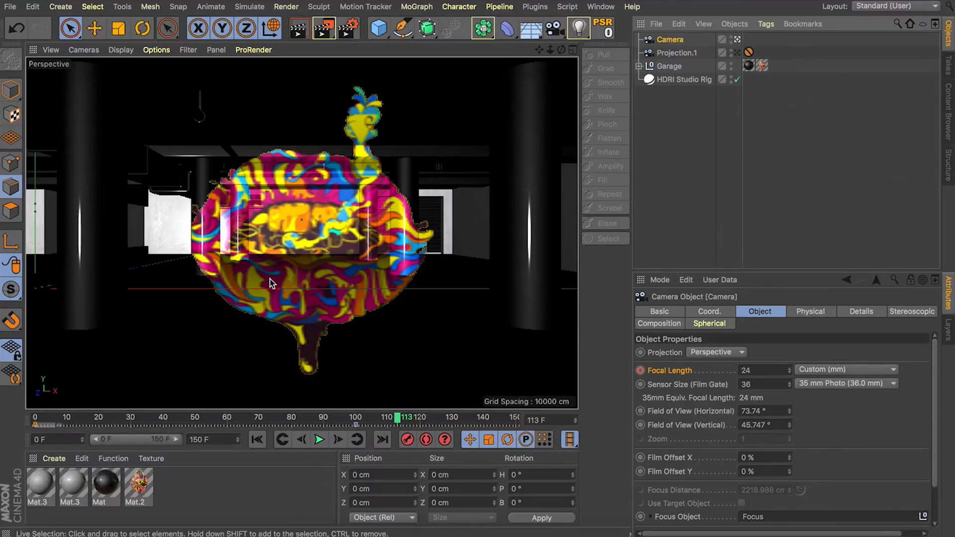
# - Examine the Mat.2 texture tag's projection options on Garage in the finished scene, and the settings of both cameras
pyautogui.click(761, 66)
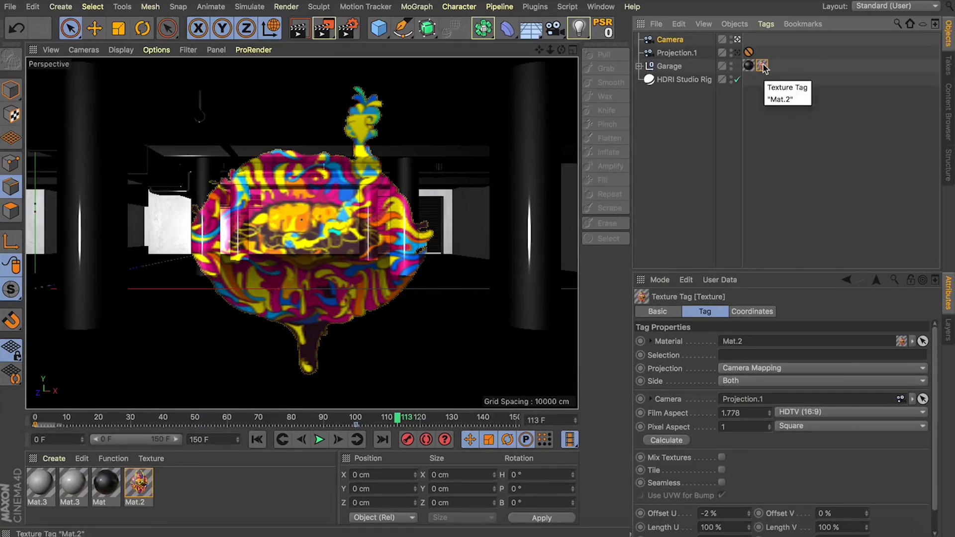
pyautogui.click(744, 368)
pyautogui.click(745, 369)
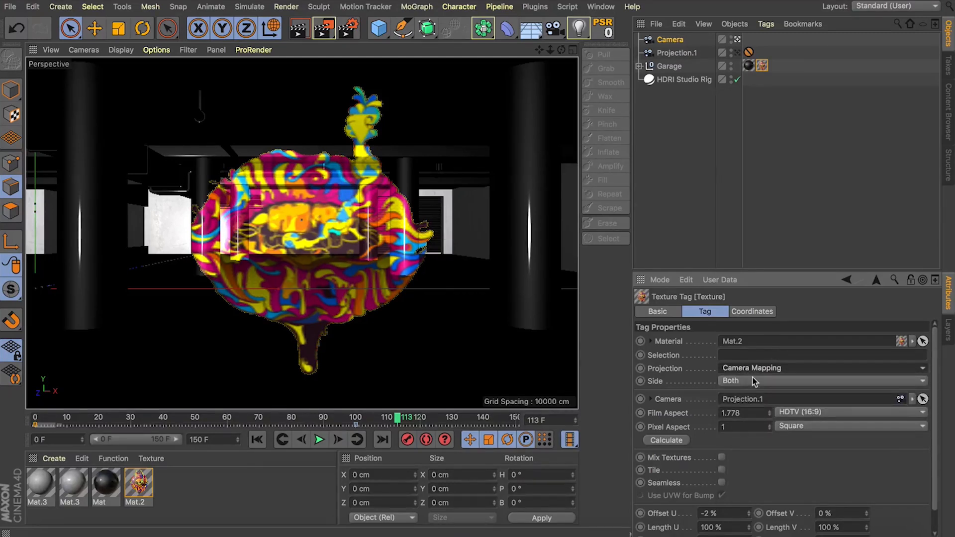
pyautogui.click(664, 53)
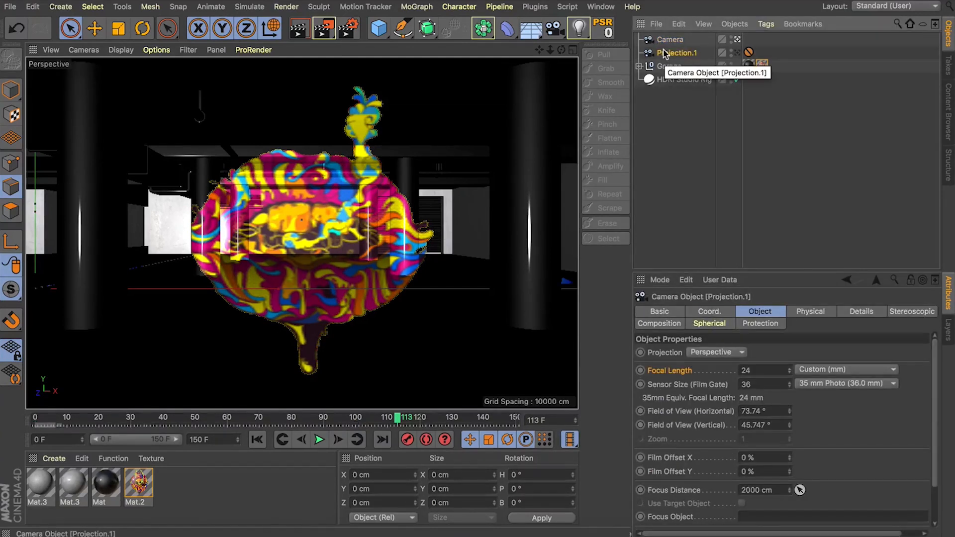
pyautogui.click(670, 39)
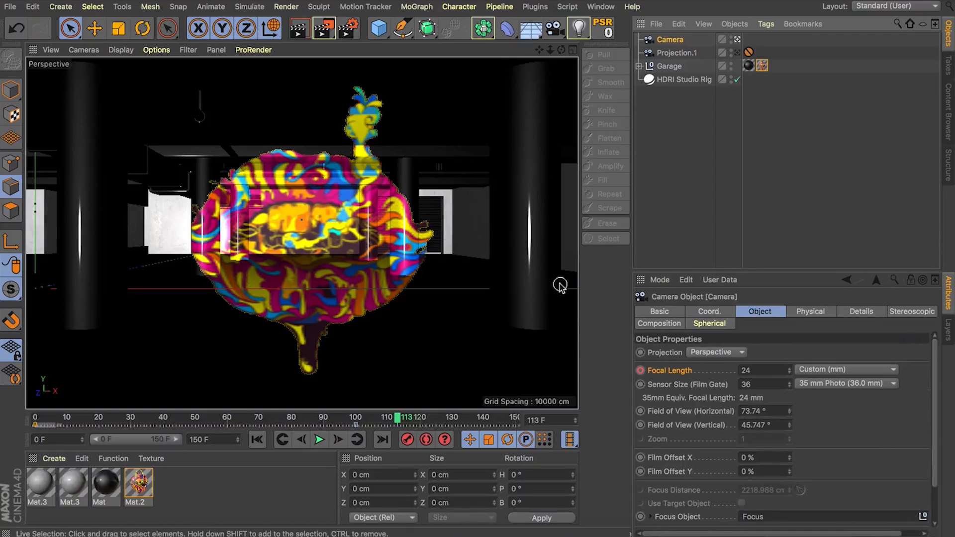
# - Scrub the finished scene's timeline back to frame 0 and play the camera animation
pyautogui.moveTo(397, 424); pyautogui.dragTo(486, 426)
pyautogui.moveTo(486, 480); pyautogui.dragTo(28, 483)
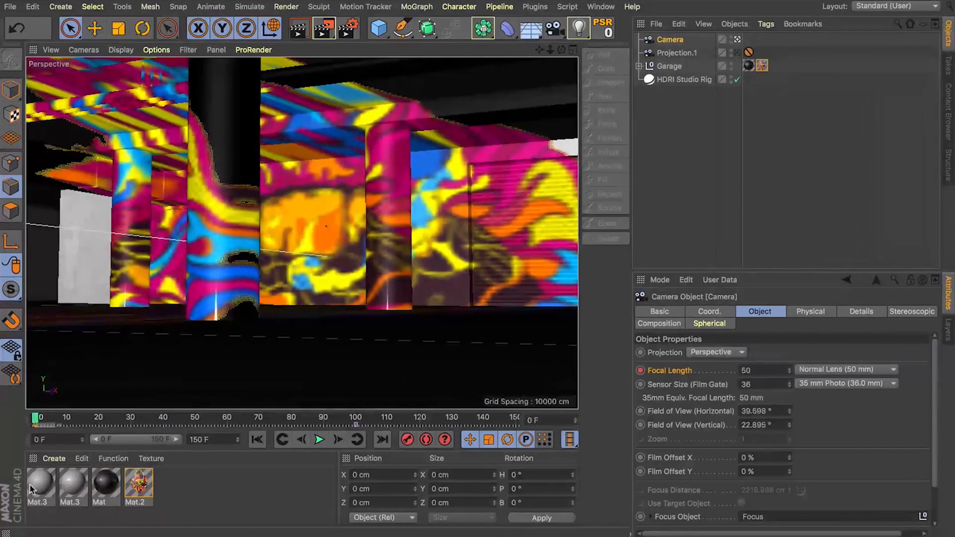
pyautogui.click(318, 440)
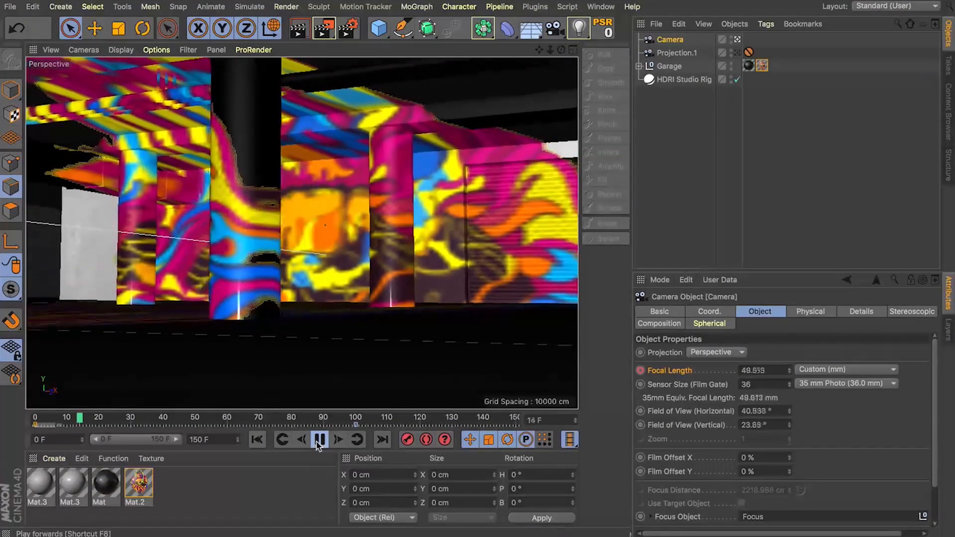